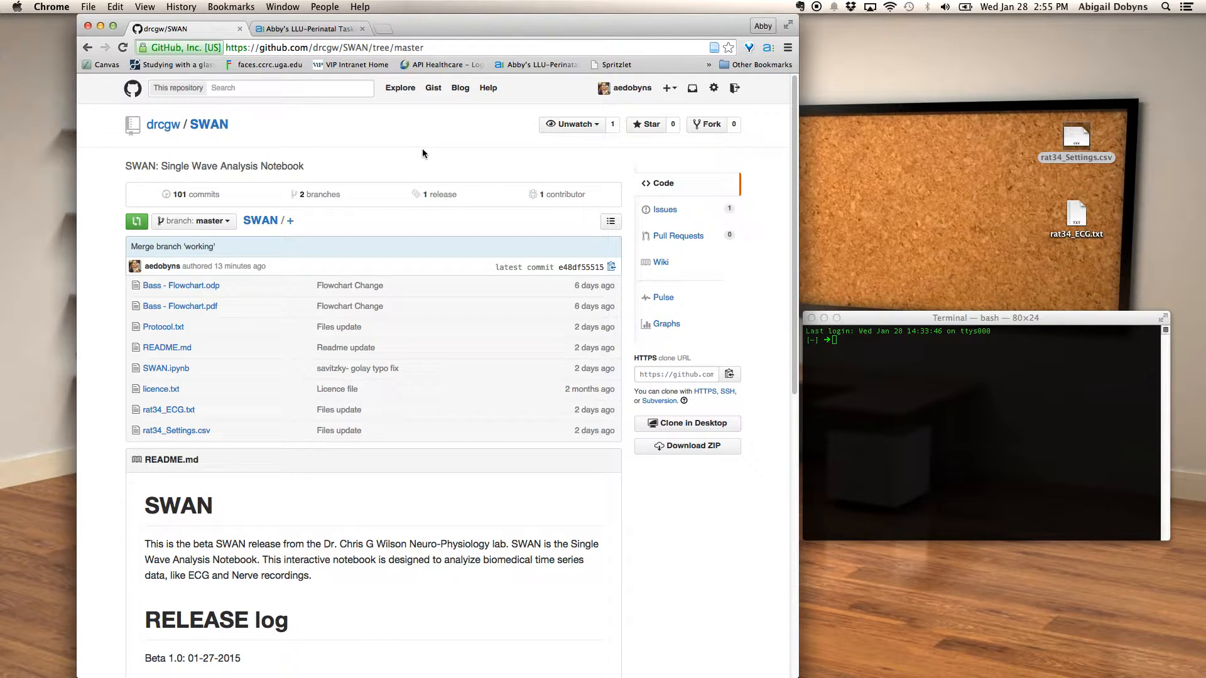
# Switch to Terminal and start the notebook server with the command ipython notebook
pyautogui.click(907, 321)
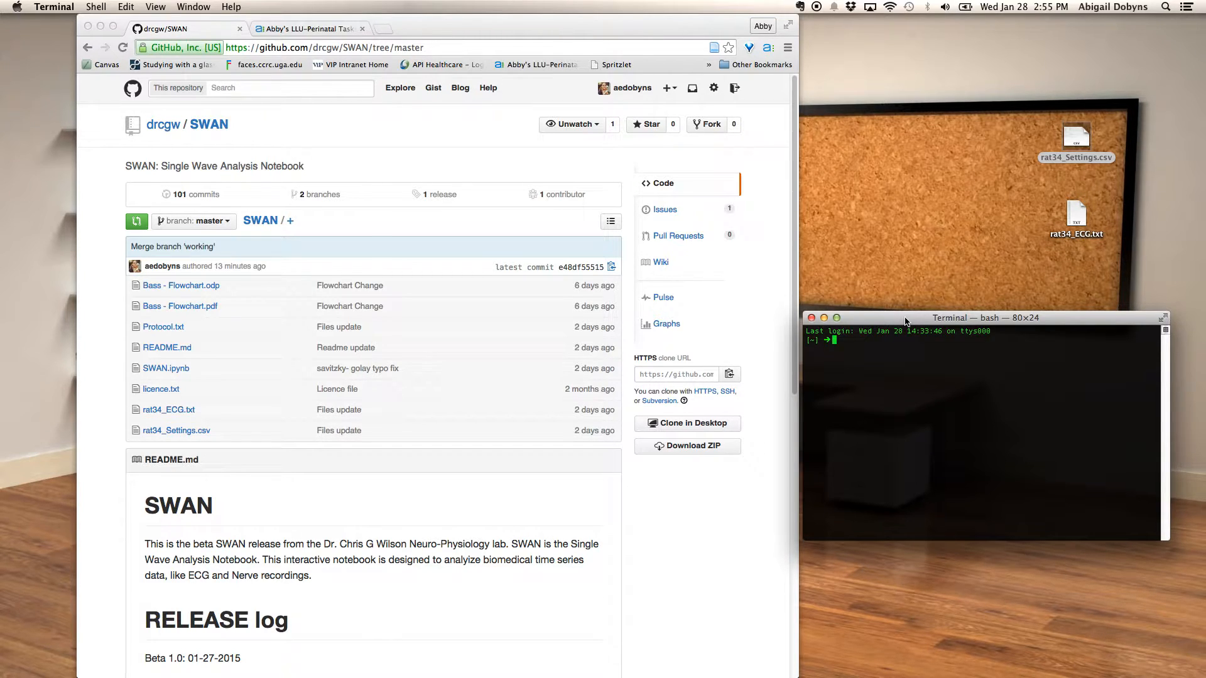
pyautogui.write('ipython notebook')
pyautogui.press('Return')
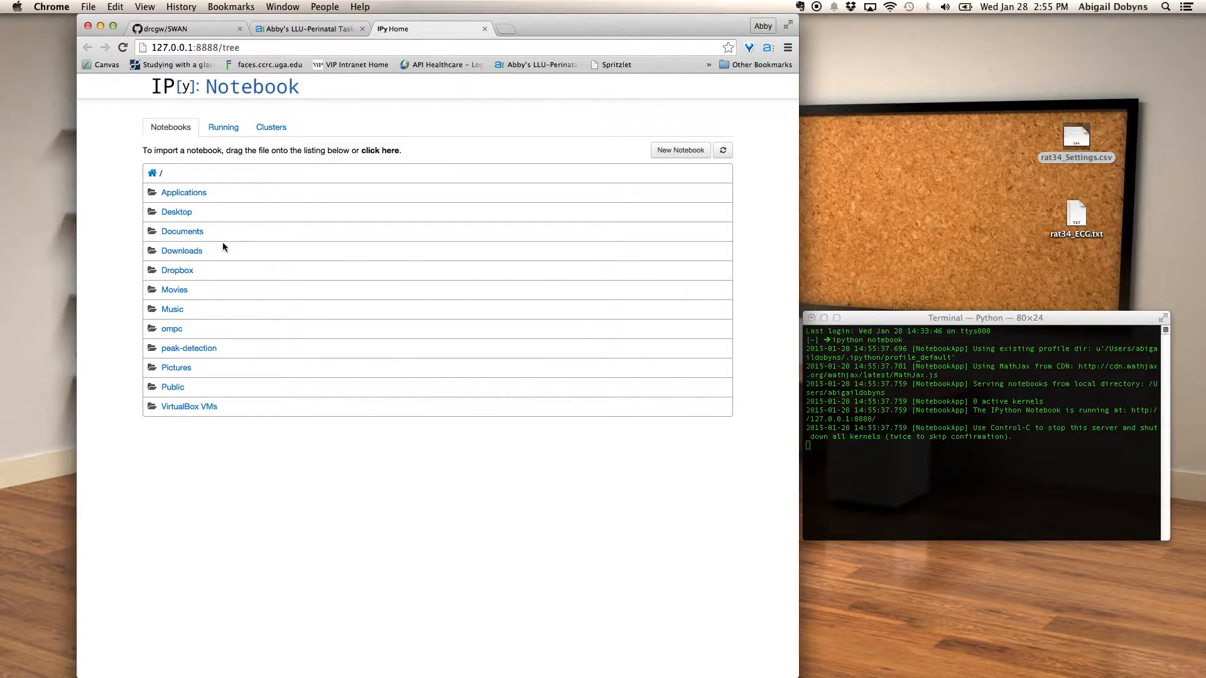
# Open the SWAN notebook from the SWAN folder in Documents and minimise the Terminal window
pyautogui.click(194, 232)
pyautogui.click(176, 389)
pyautogui.click(191, 215)
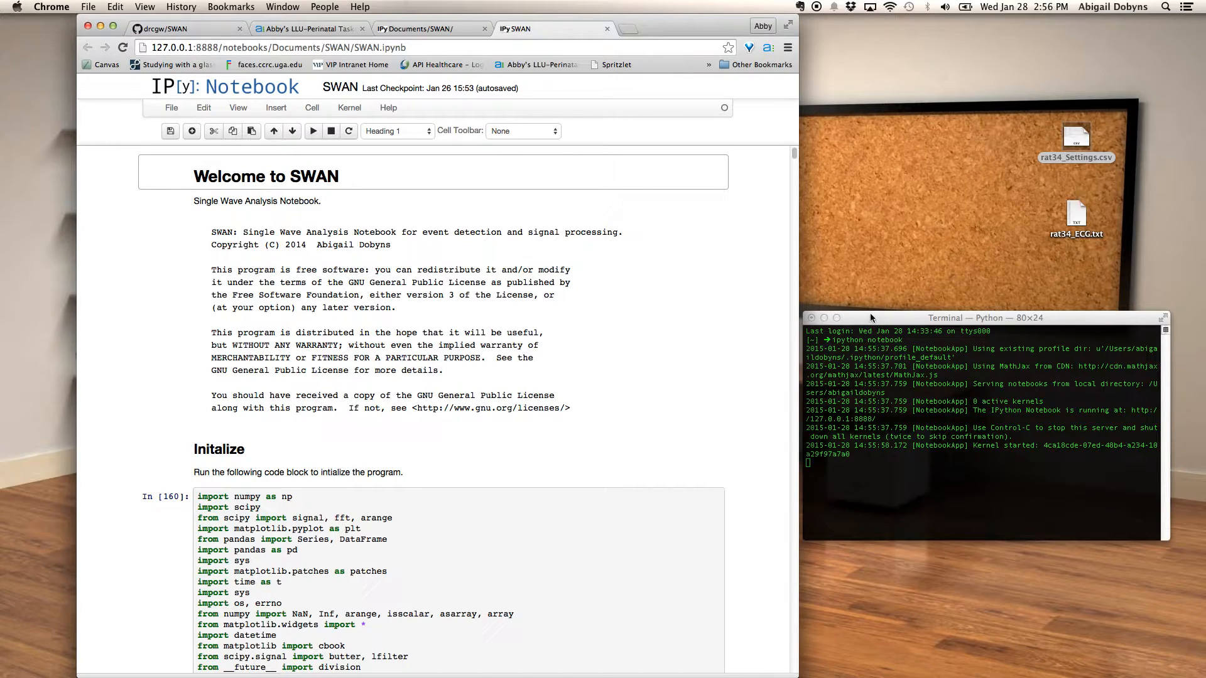
pyautogui.click(824, 319)
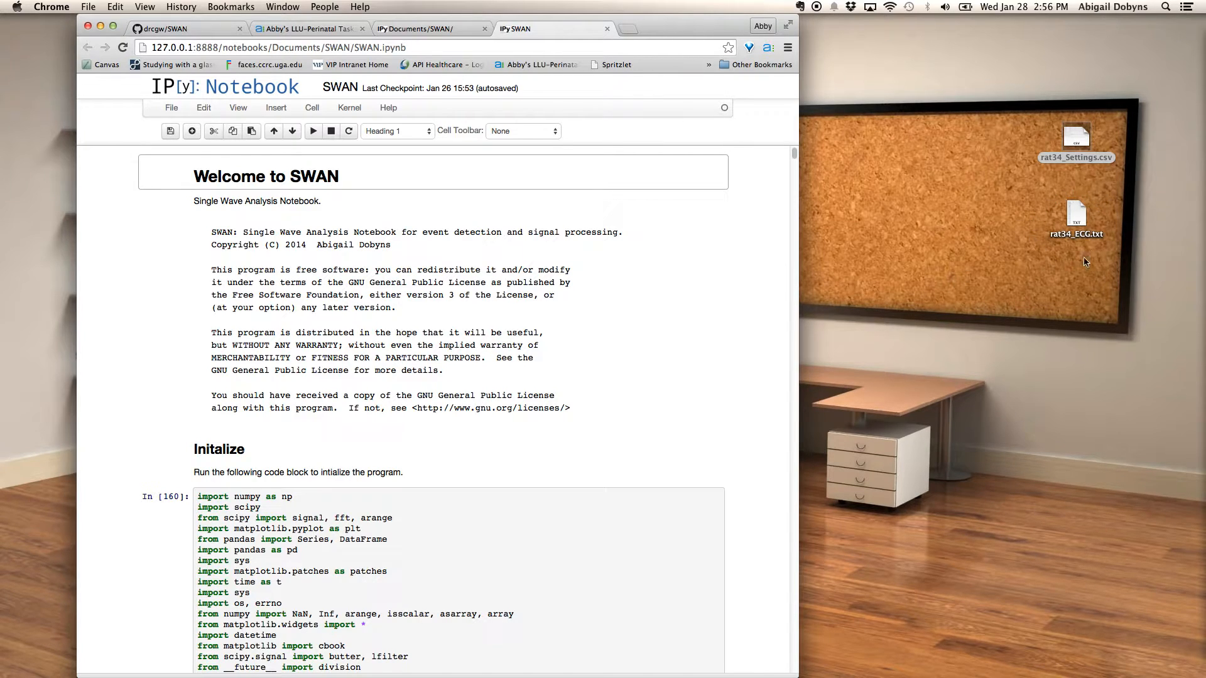
pyautogui.click(1099, 214)
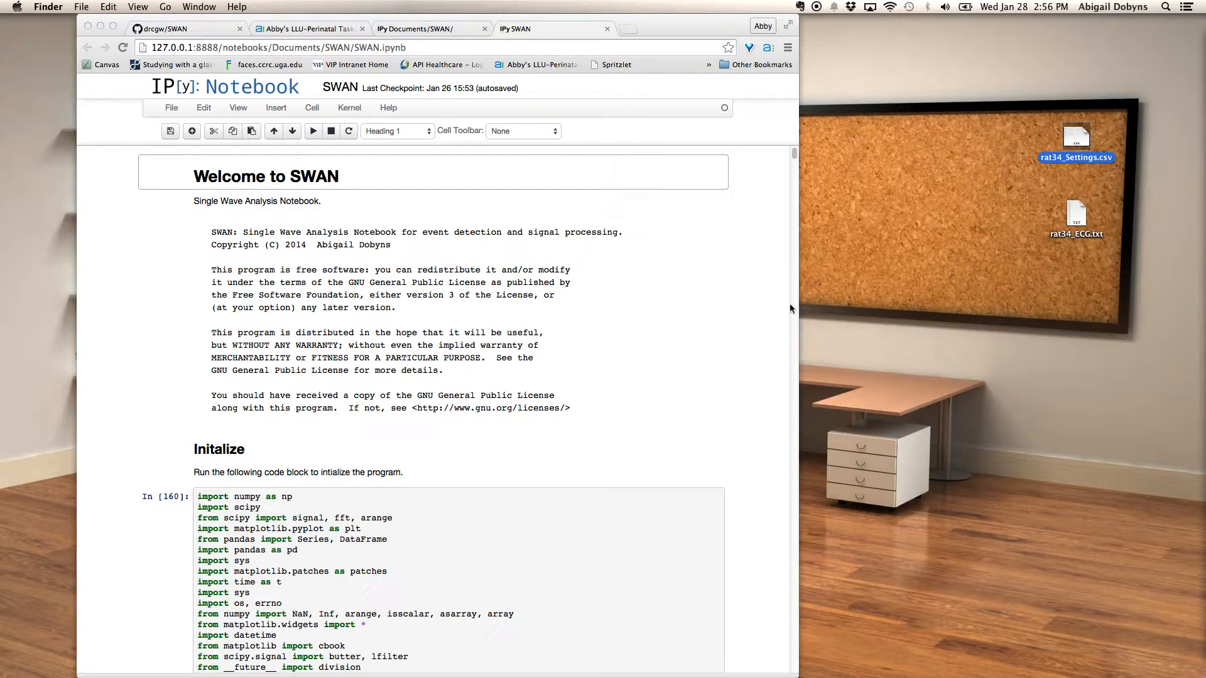
# Run the Initialize code cell that begins with import numpy as np
pyautogui.click(497, 506)
pyautogui.click(491, 497)
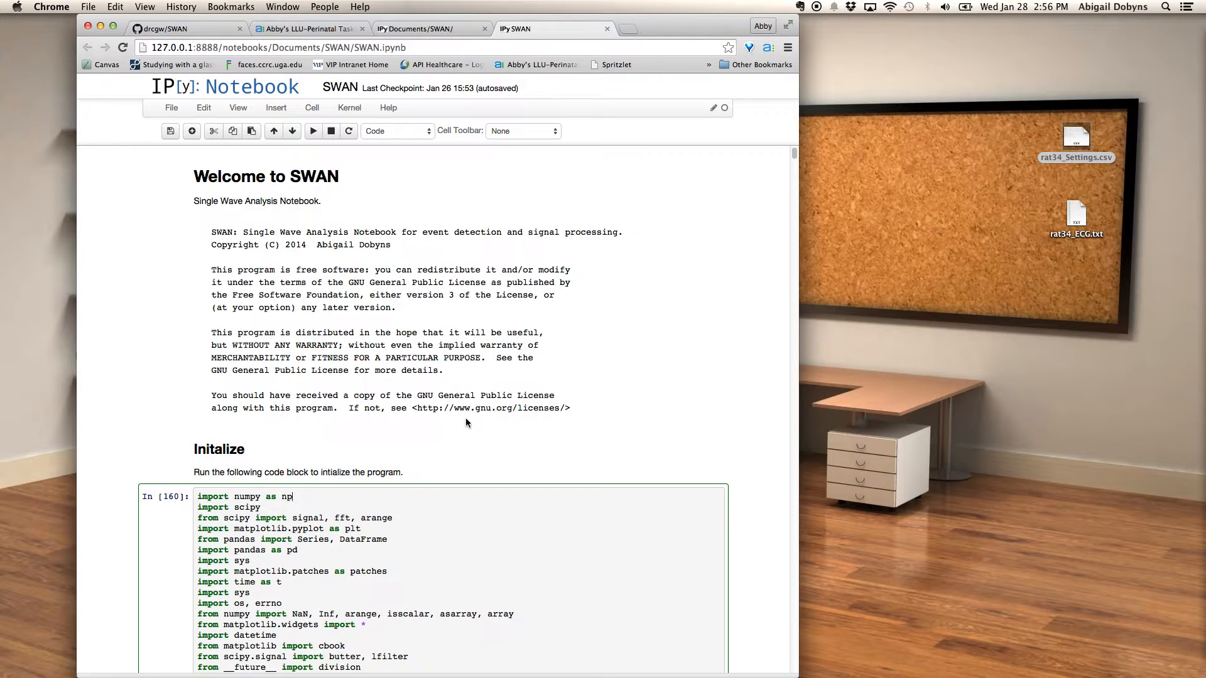
pyautogui.hotkey('shift', 'Return')
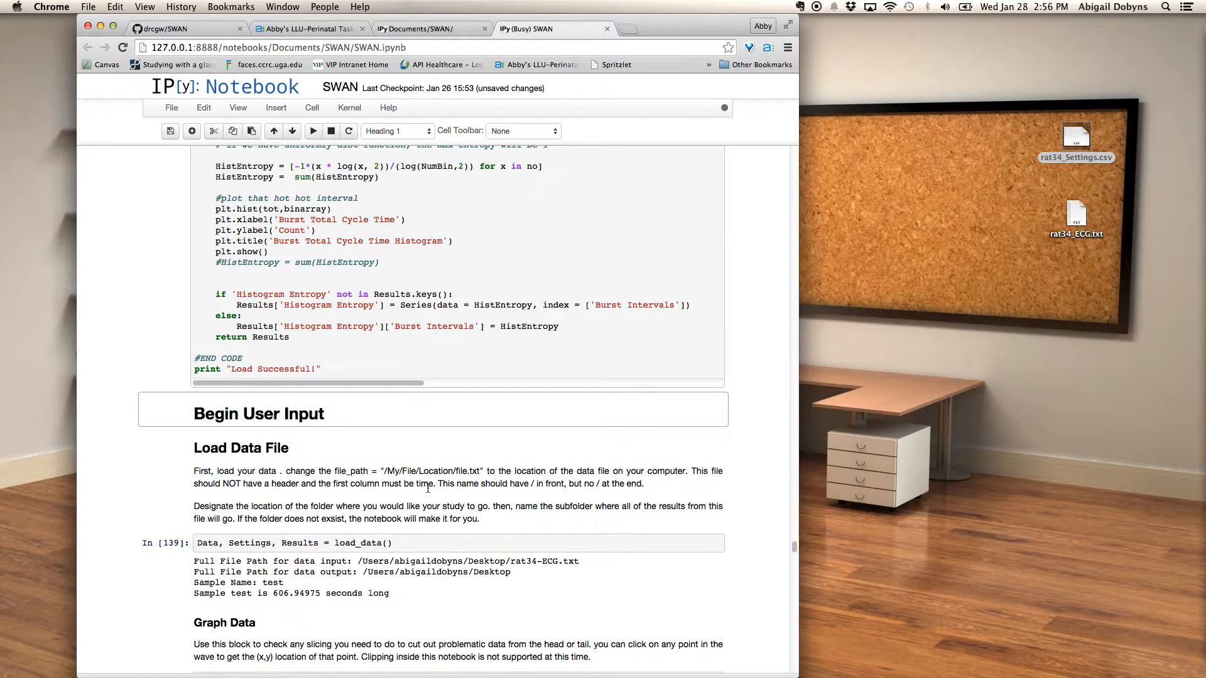
# Run the load_data() cell in the Load Data File section
pyautogui.scroll(-1, 427, 488)
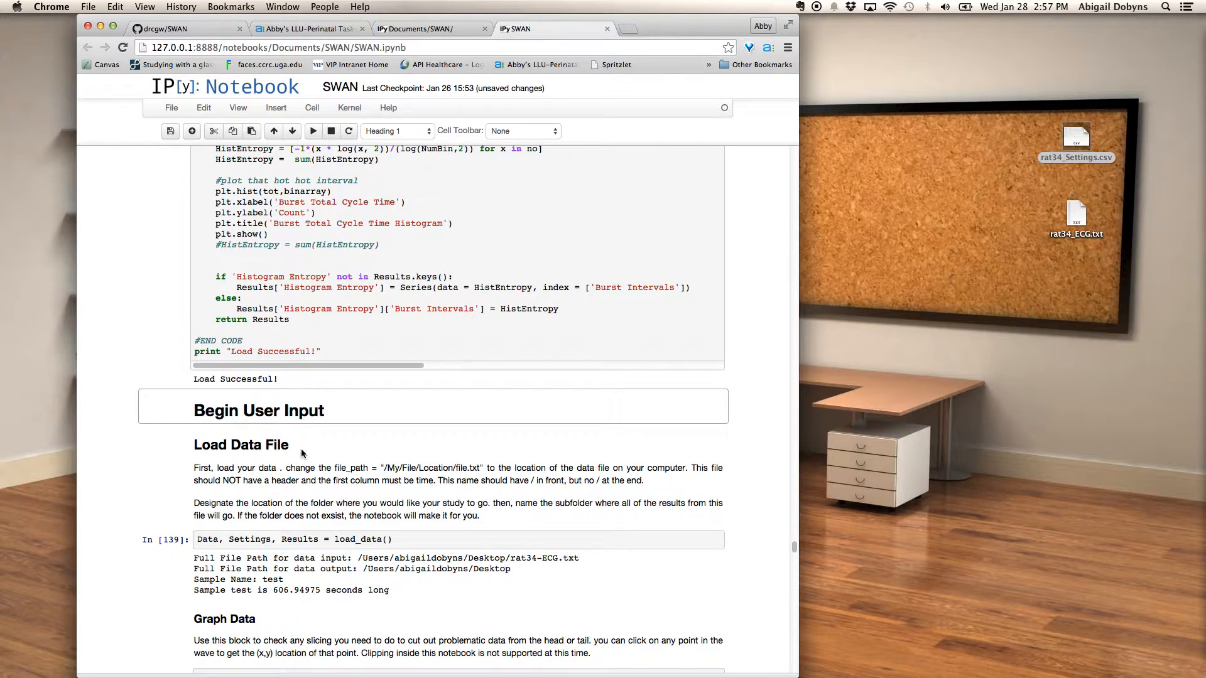
pyautogui.click(209, 379)
pyautogui.click(477, 542)
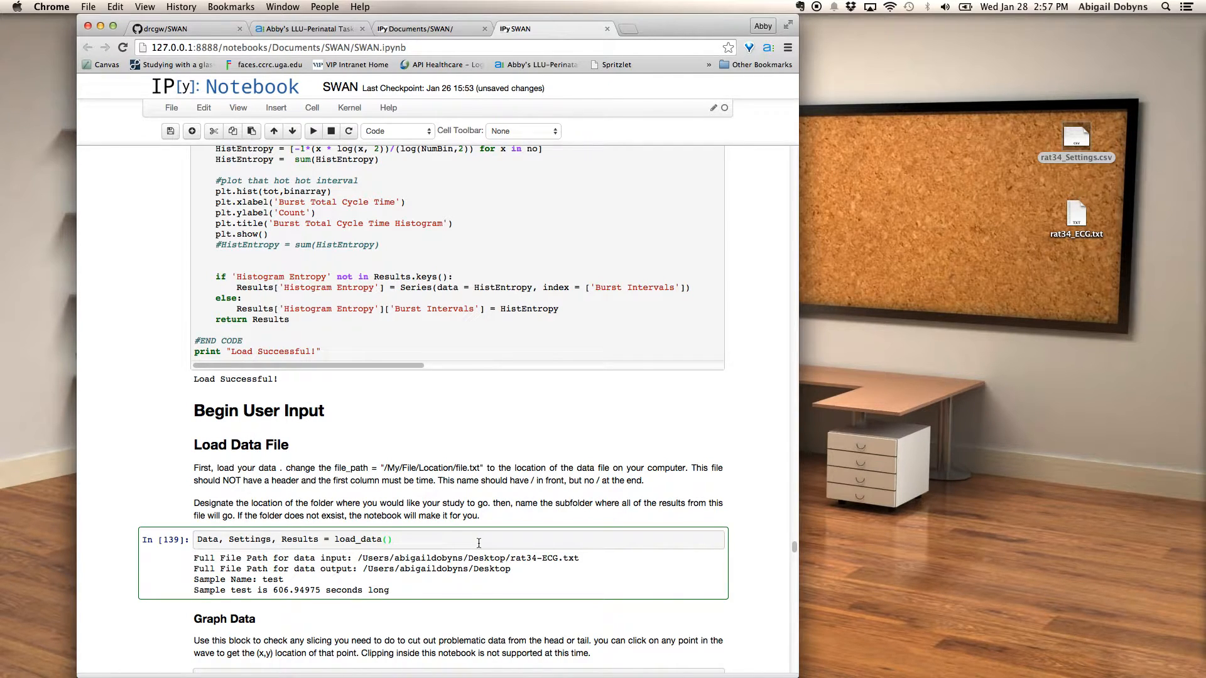
pyautogui.hotkey('shift', 'Return')
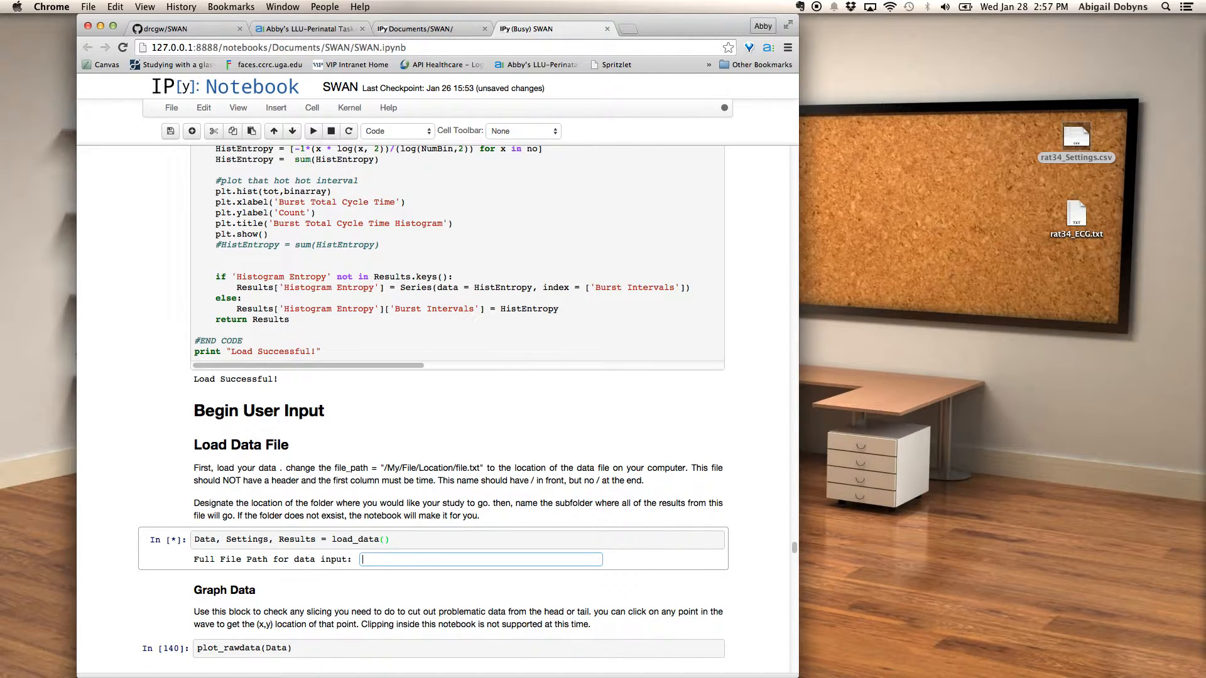
# Copy the folder location of the desktop file rat34_ECG.txt from its file information
pyautogui.write('/')
pyautogui.rightClick(1073, 223)
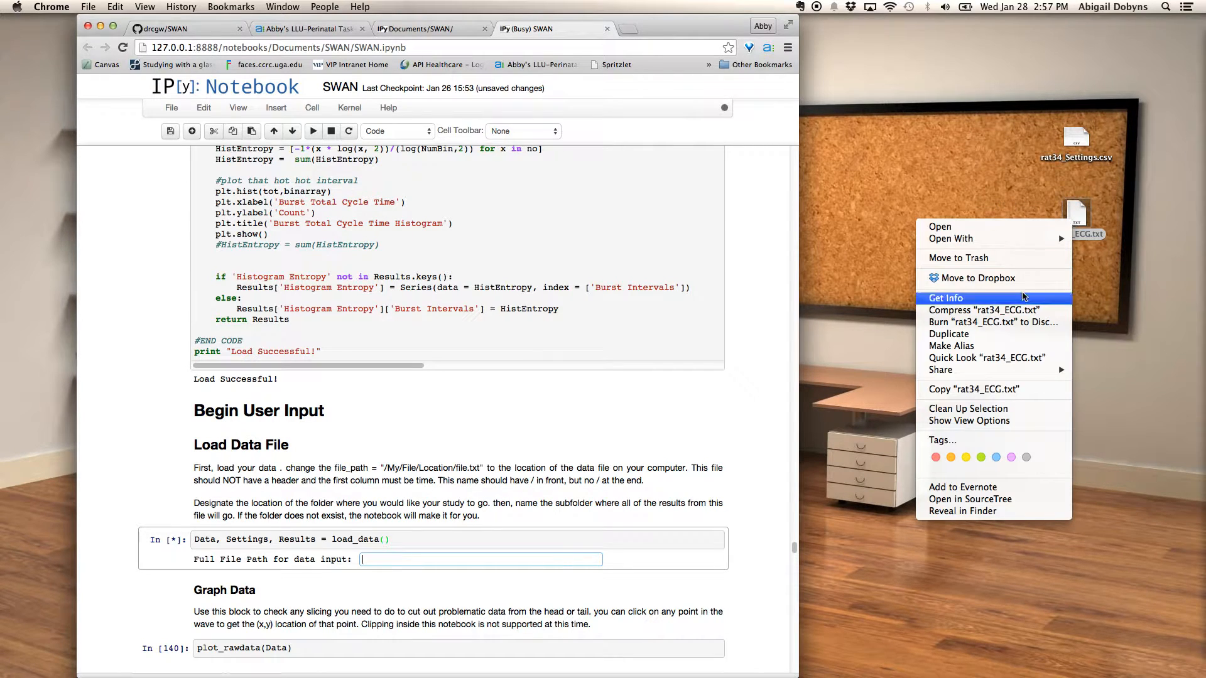
pyautogui.click(1025, 296)
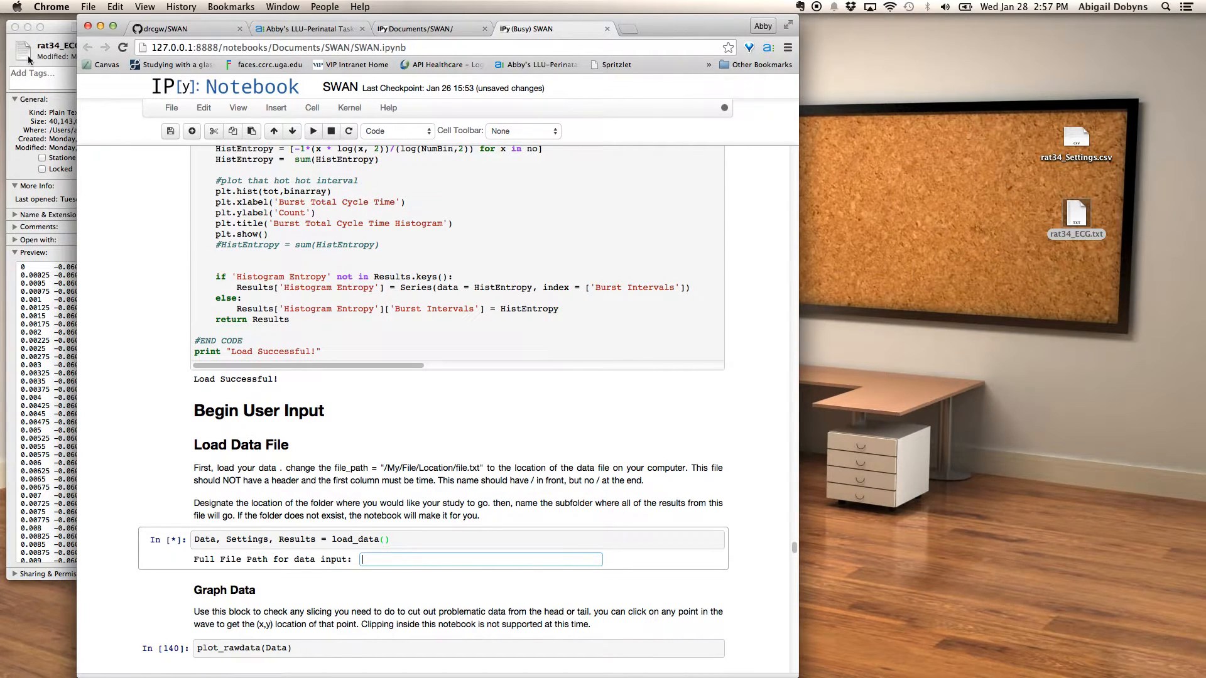
pyautogui.moveTo(51, 36); pyautogui.dragTo(908, 54)
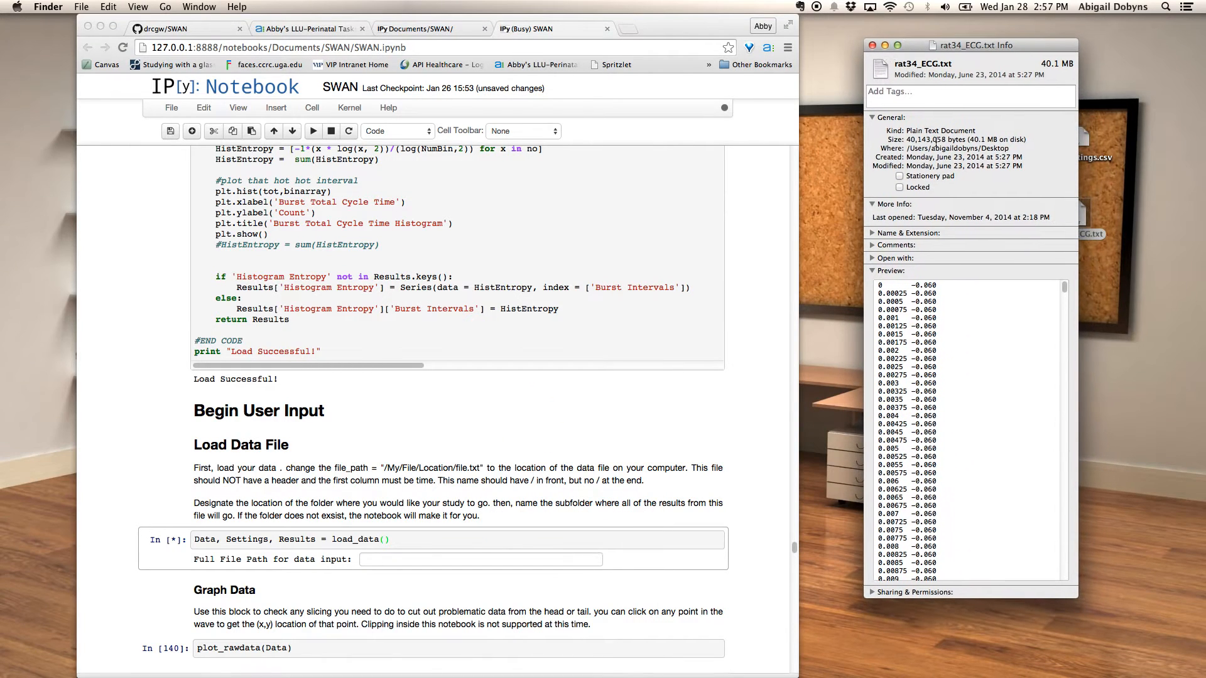
pyautogui.moveTo(906, 148); pyautogui.dragTo(1016, 149)
pyautogui.press('super+c')
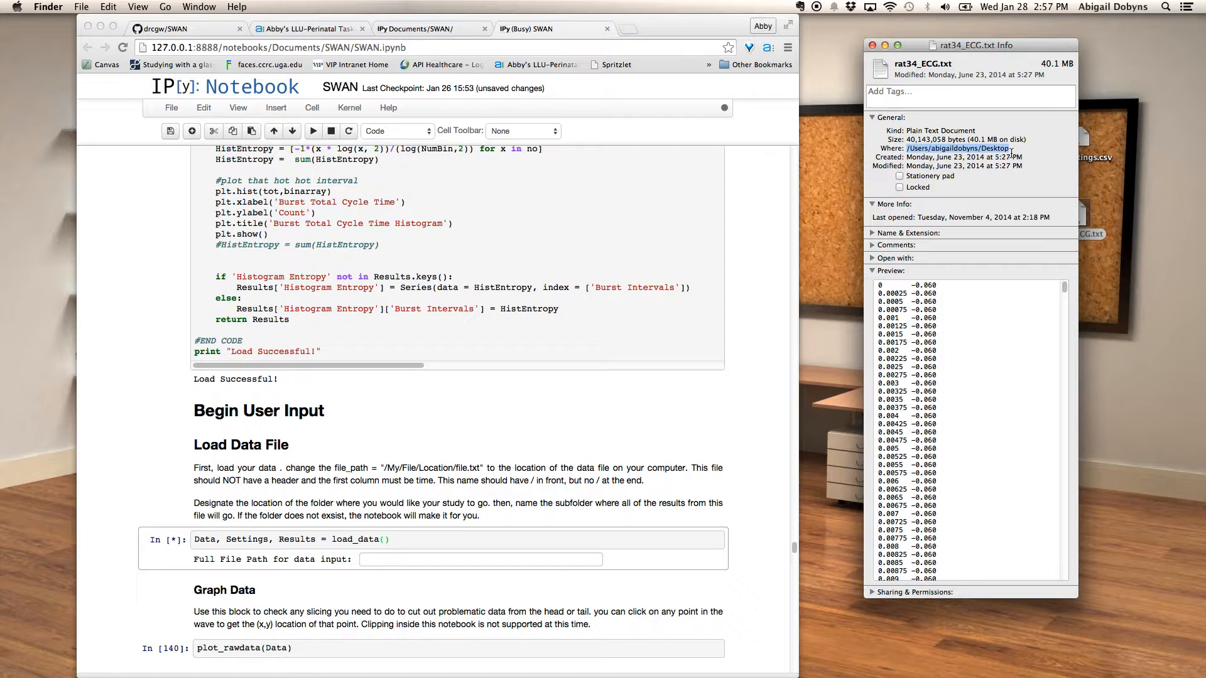
# Submit the copied Desktop folder path followed by /rat34_ECG.txt as the full file path for data input
pyautogui.click(407, 560)
pyautogui.press('super+v')
pyautogui.write('/')
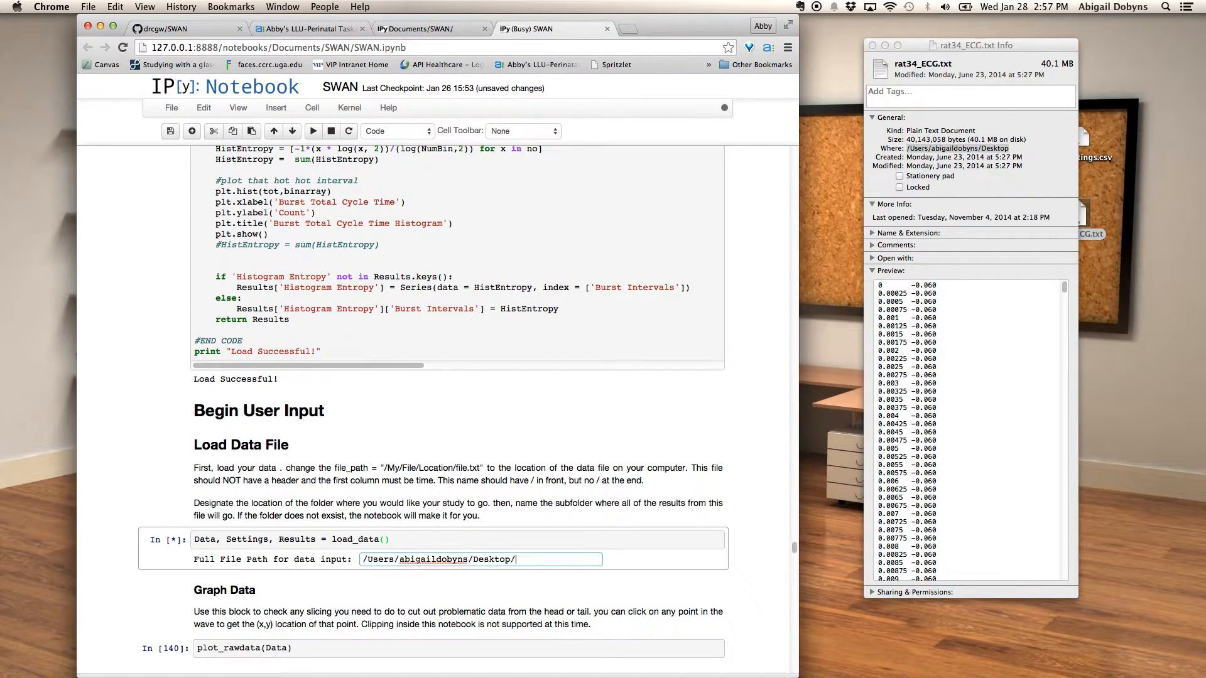
pyautogui.click(899, 68)
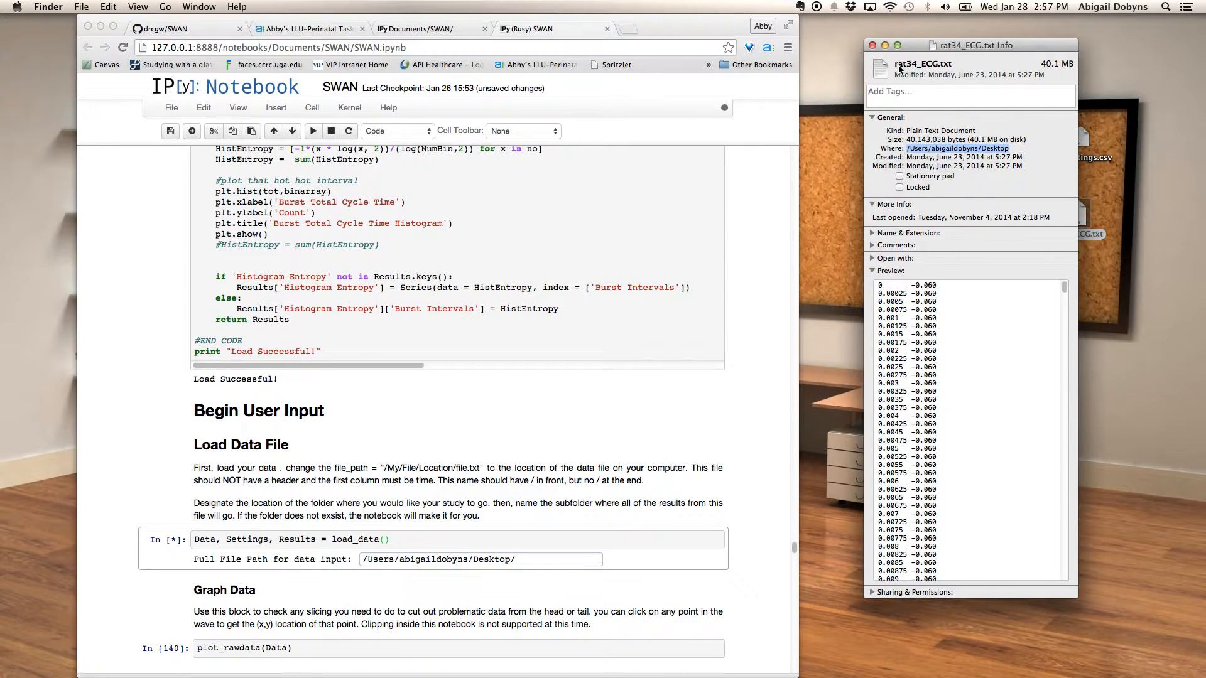
pyautogui.click(872, 45)
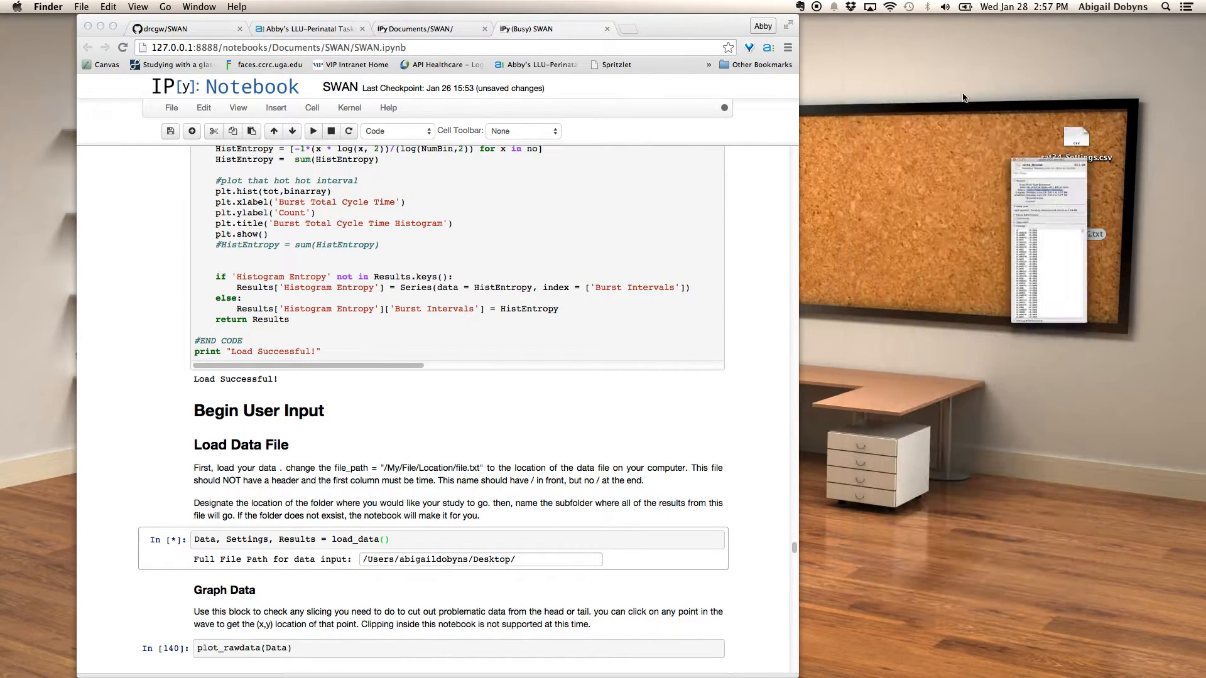
pyautogui.click(544, 559)
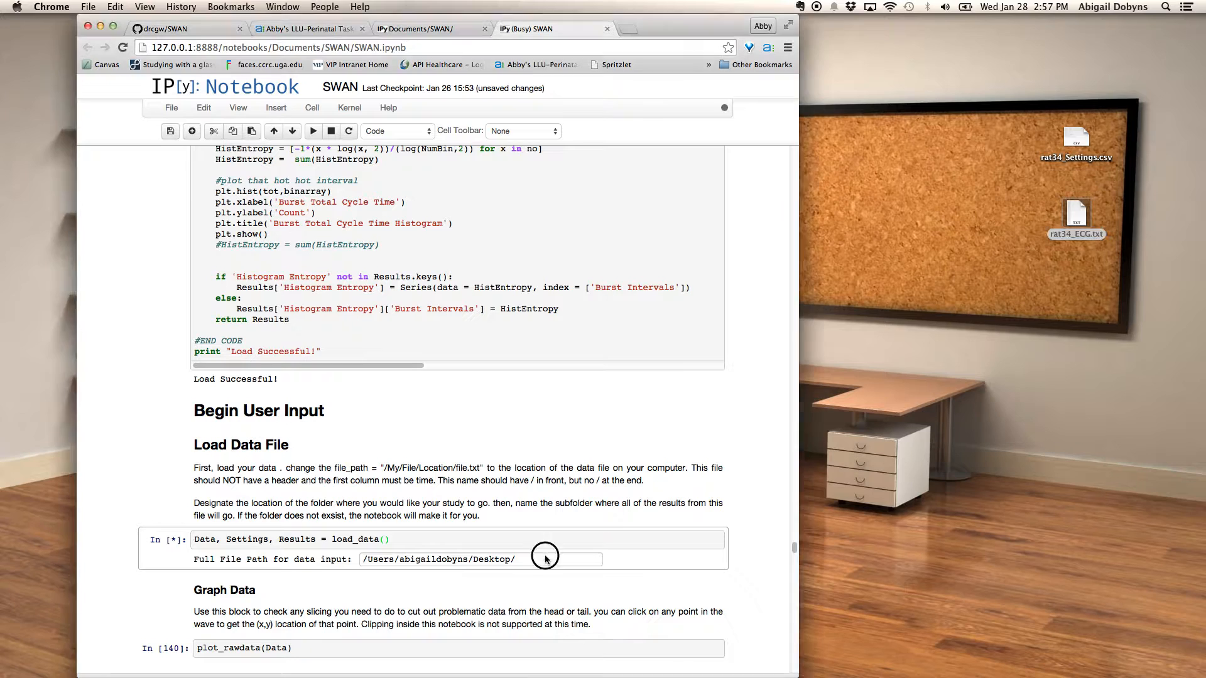
pyautogui.write('rat')
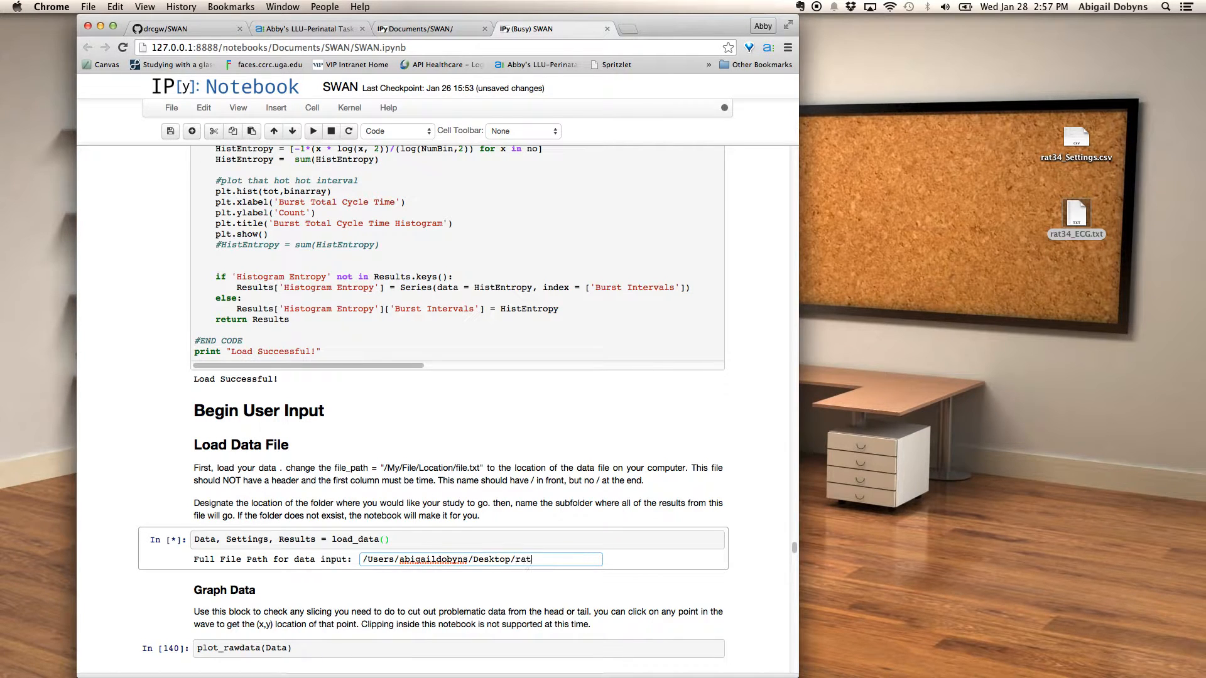
pyautogui.write('34_ECG.txt')
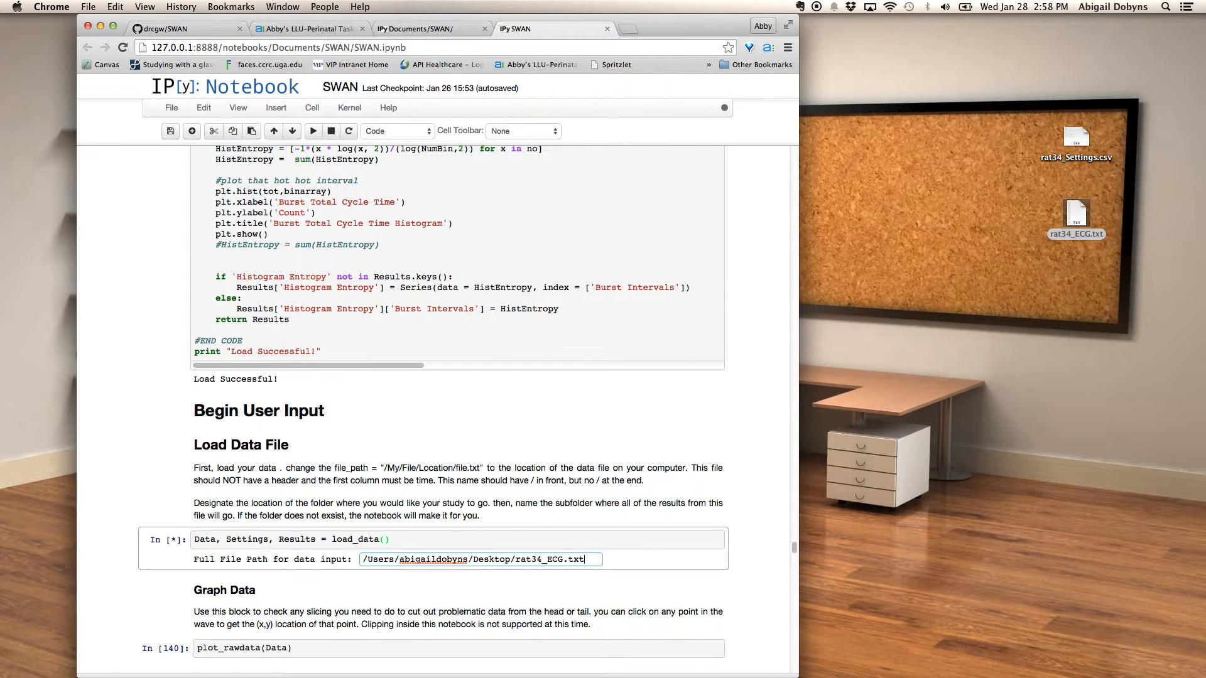
pyautogui.press('Return')
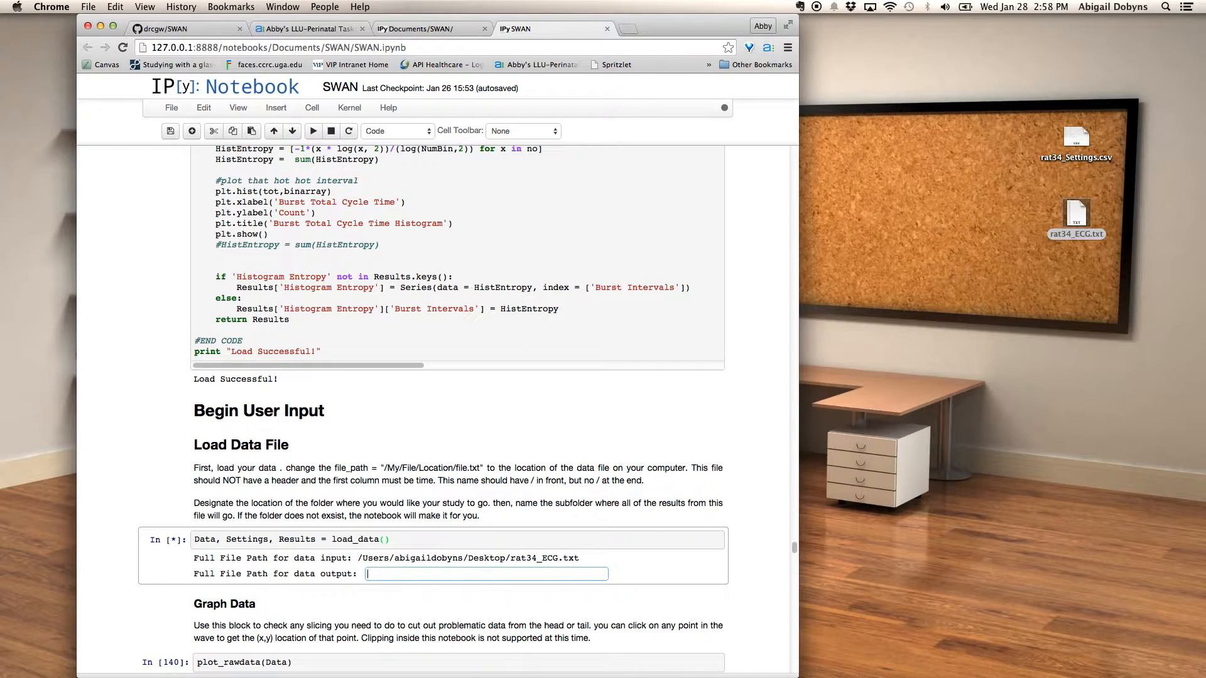
# Enter the Desktop folder's full path as the data output location and name the sample Demo
pyautogui.write('/')
pyautogui.write('/Users/abigaildobyns/Desktop')
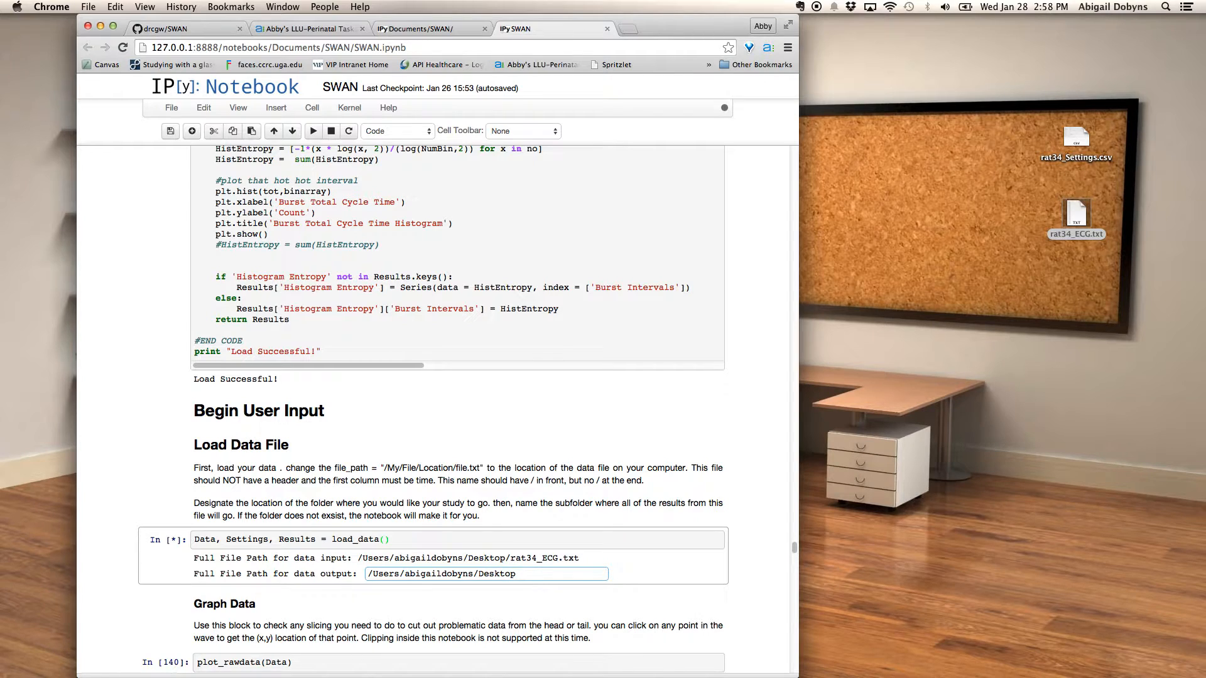
pyautogui.press('Return')
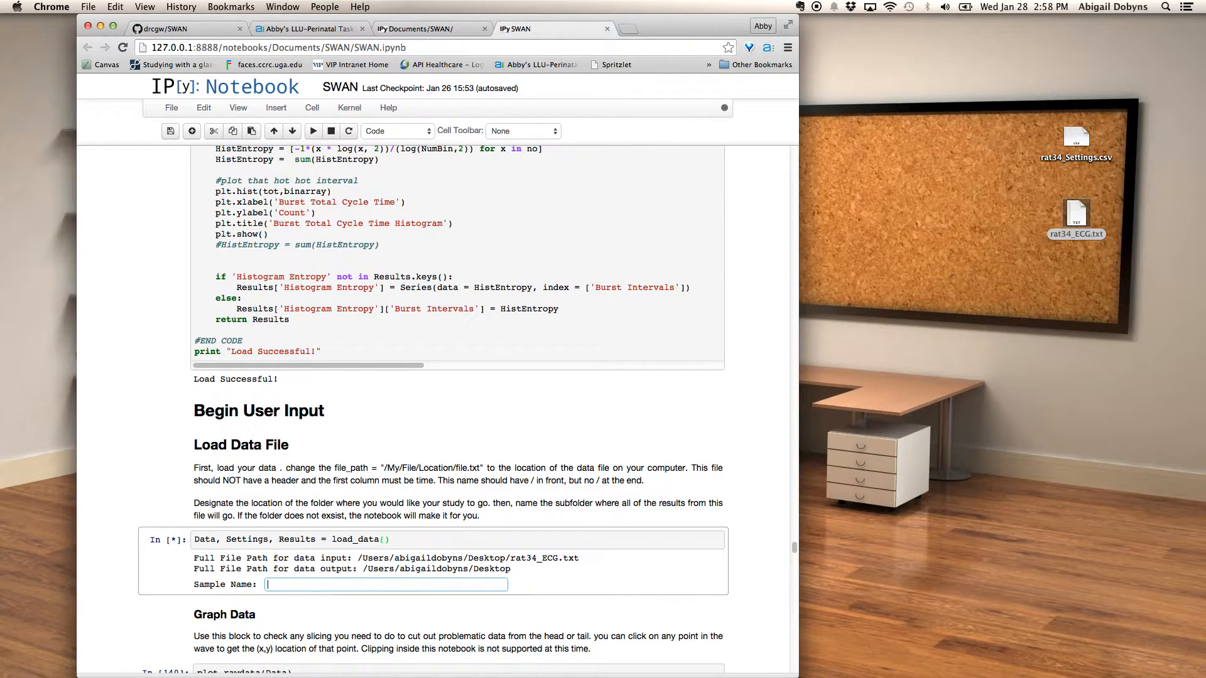
pyautogui.write('emo')
pyautogui.press('Return')
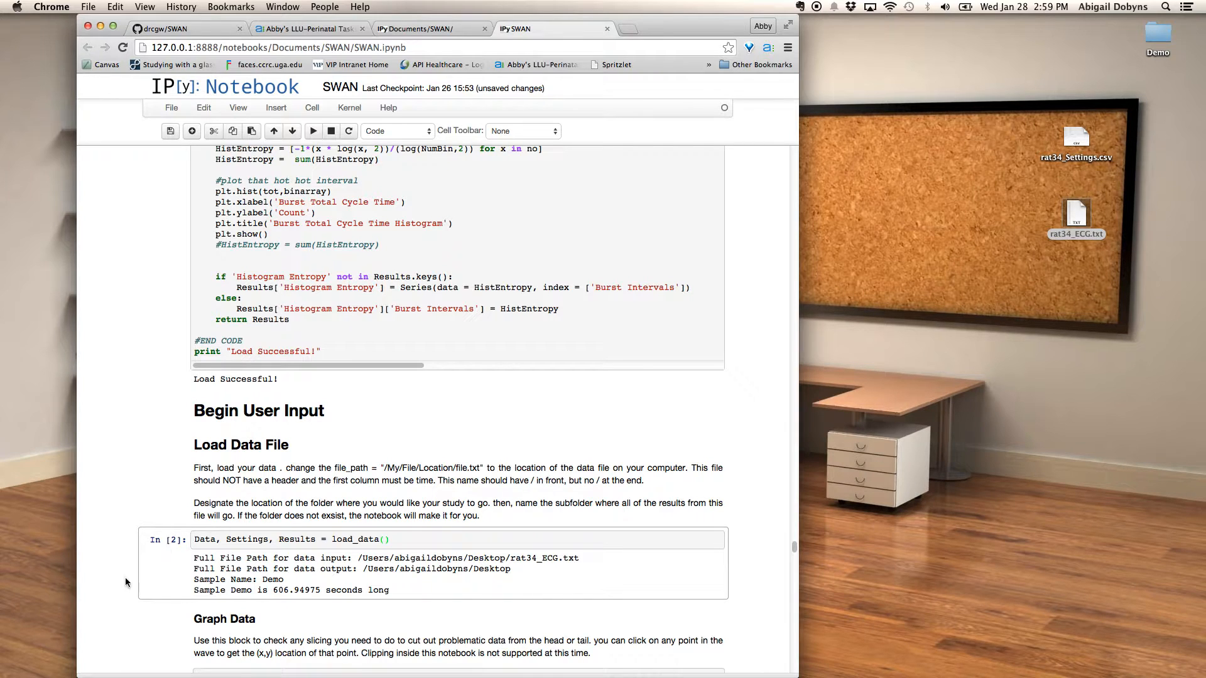
# Run the plot_rawdata(Data) cell in the Graph Data section to plot the raw signal
pyautogui.scroll(-2, 126, 583)
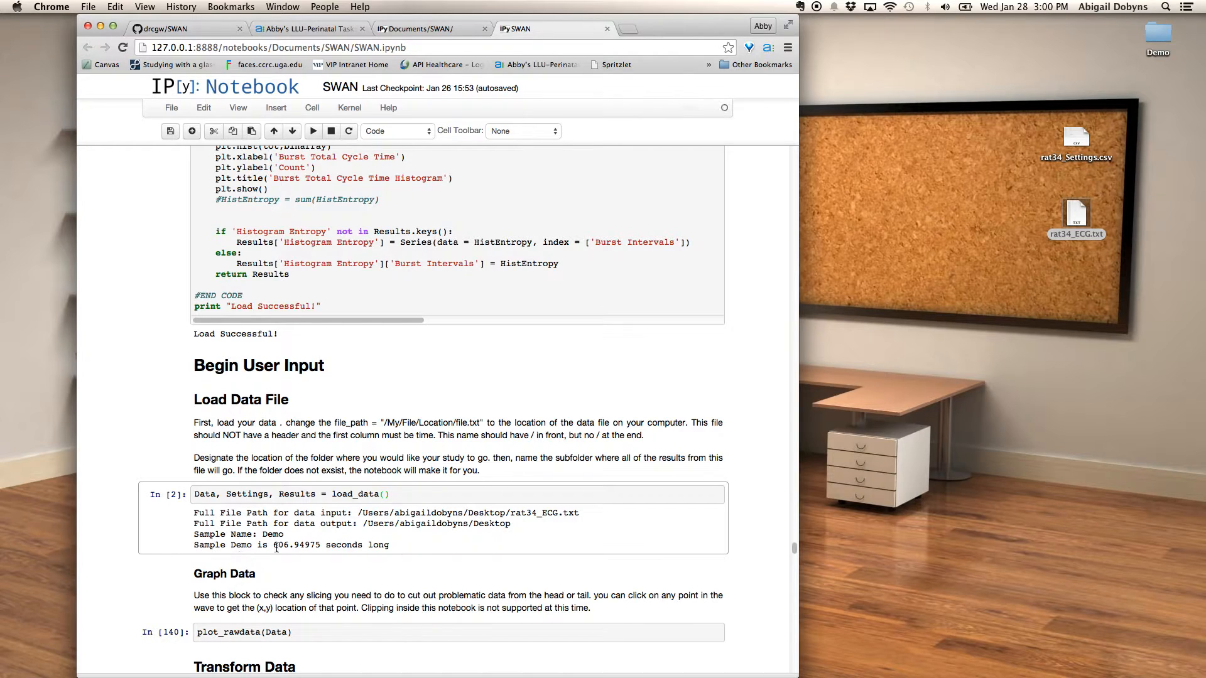
pyautogui.scroll(-5, 398, 584)
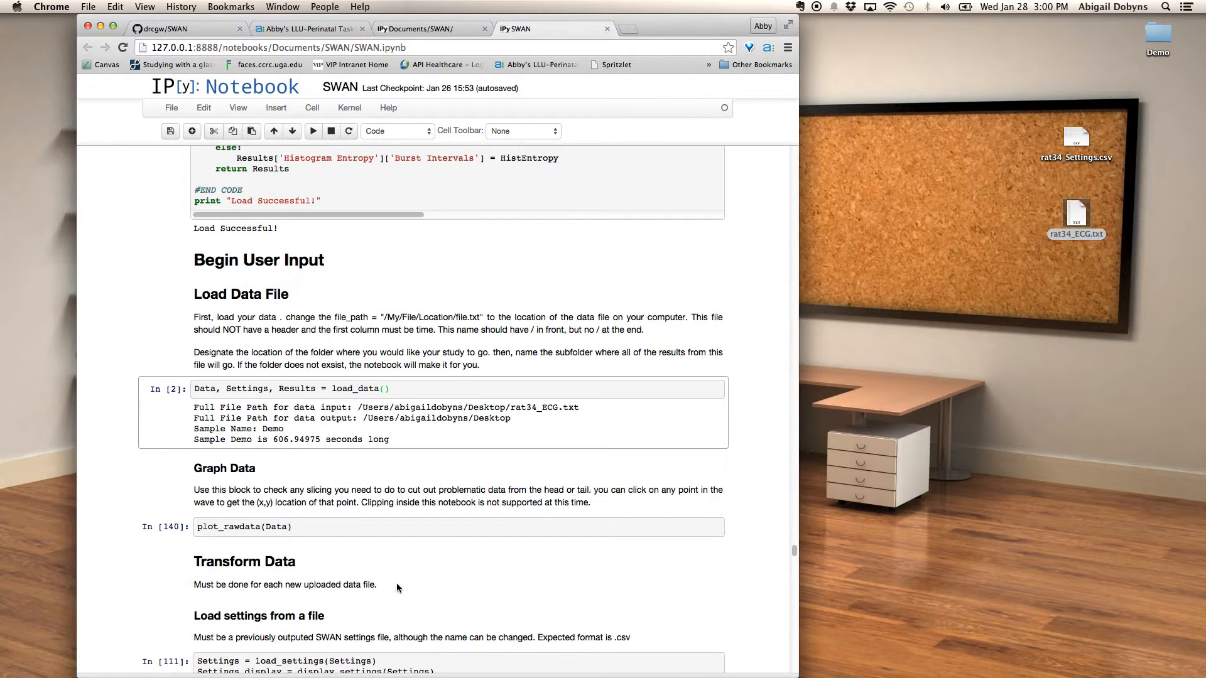
pyautogui.click(397, 532)
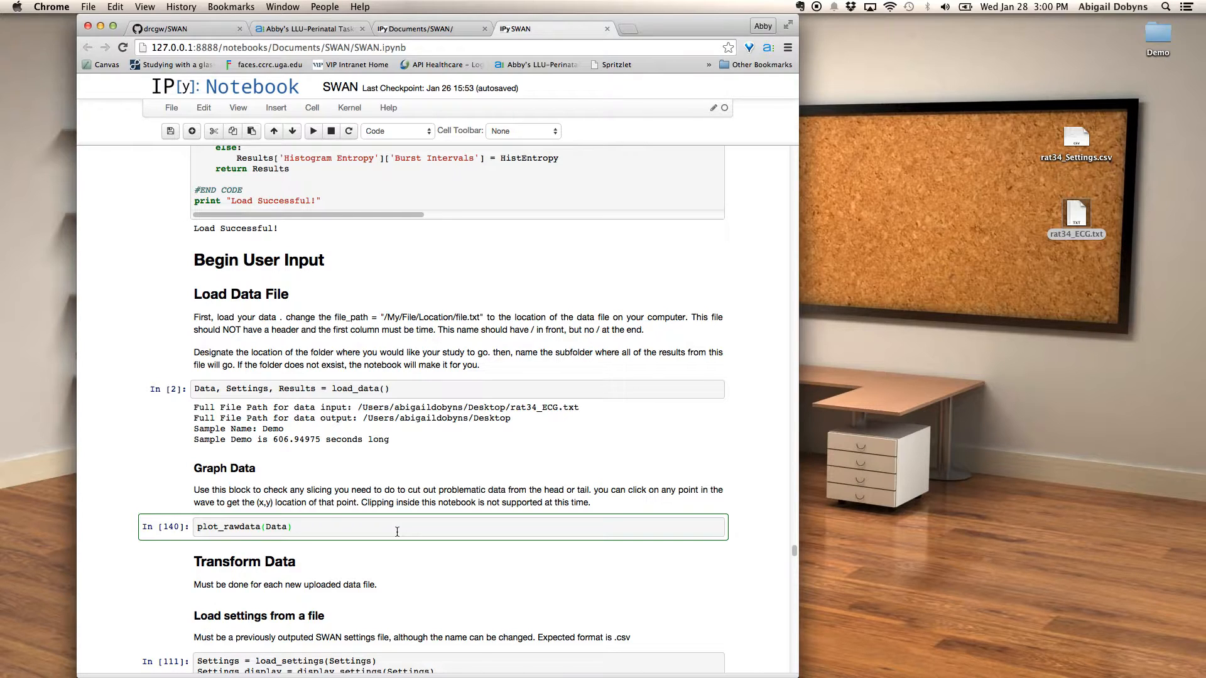
pyautogui.hotkey('shift', 'Return')
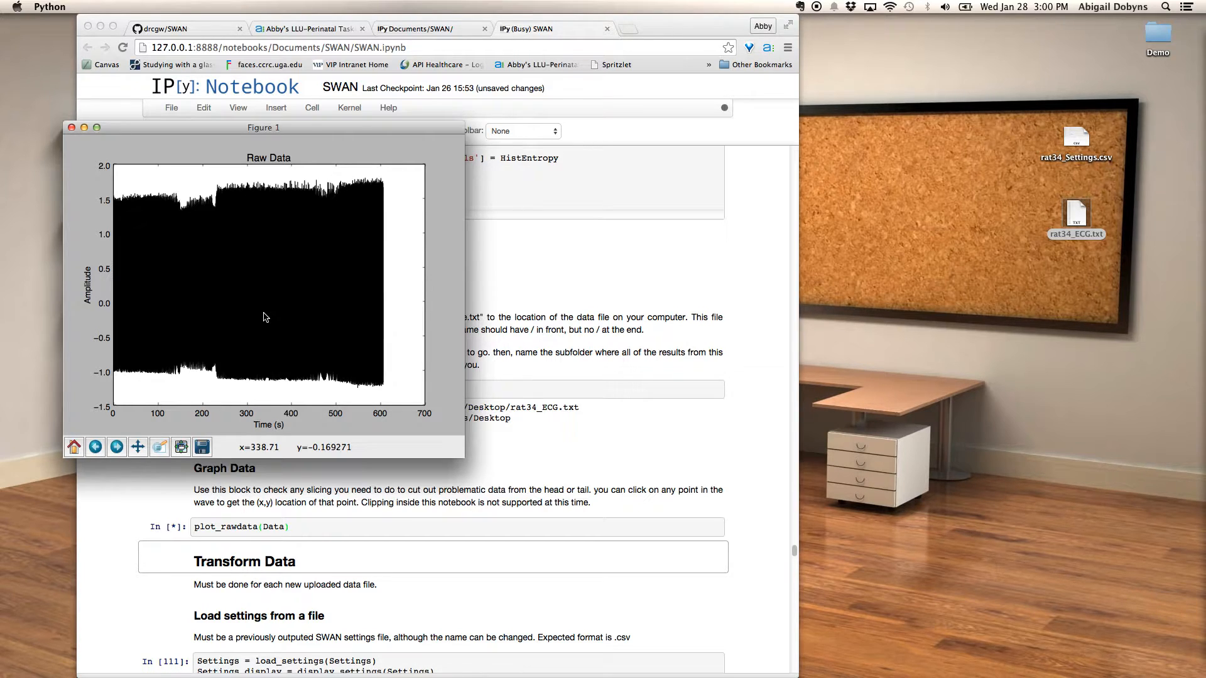
# Pan and zoom the Raw Data plot to frame two single waves between about 106.2 and 106.5 s
pyautogui.click(139, 447)
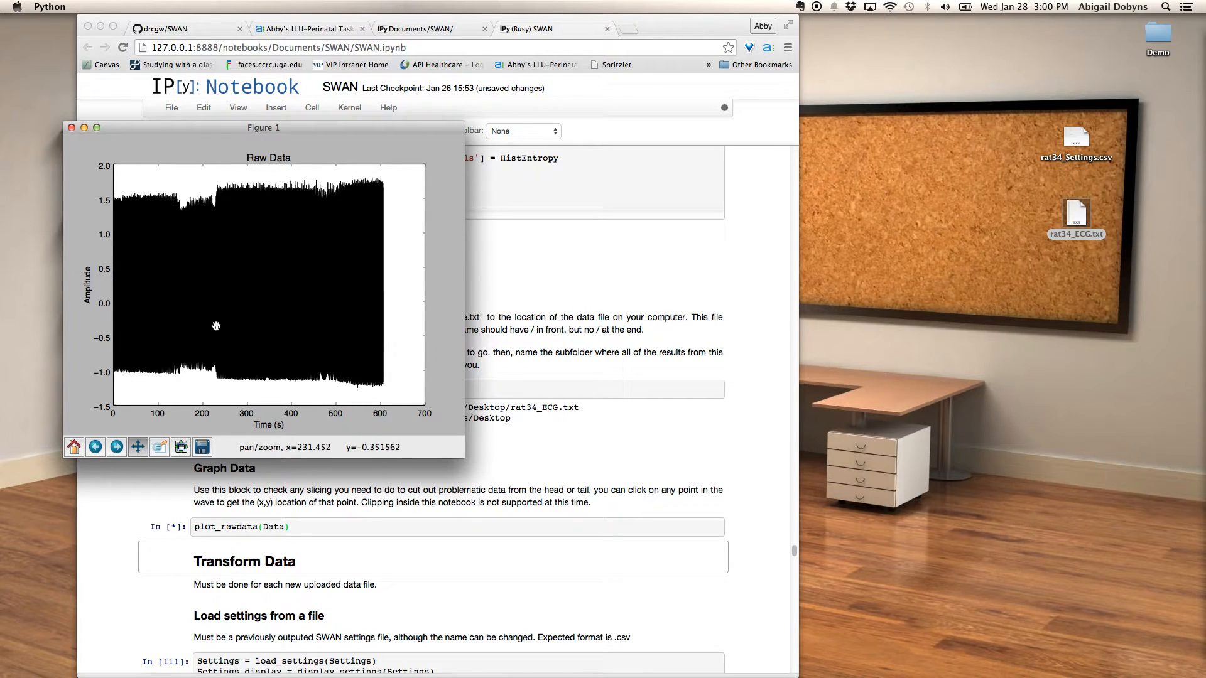
pyautogui.moveTo(159, 323); pyautogui.dragTo(393, 329)
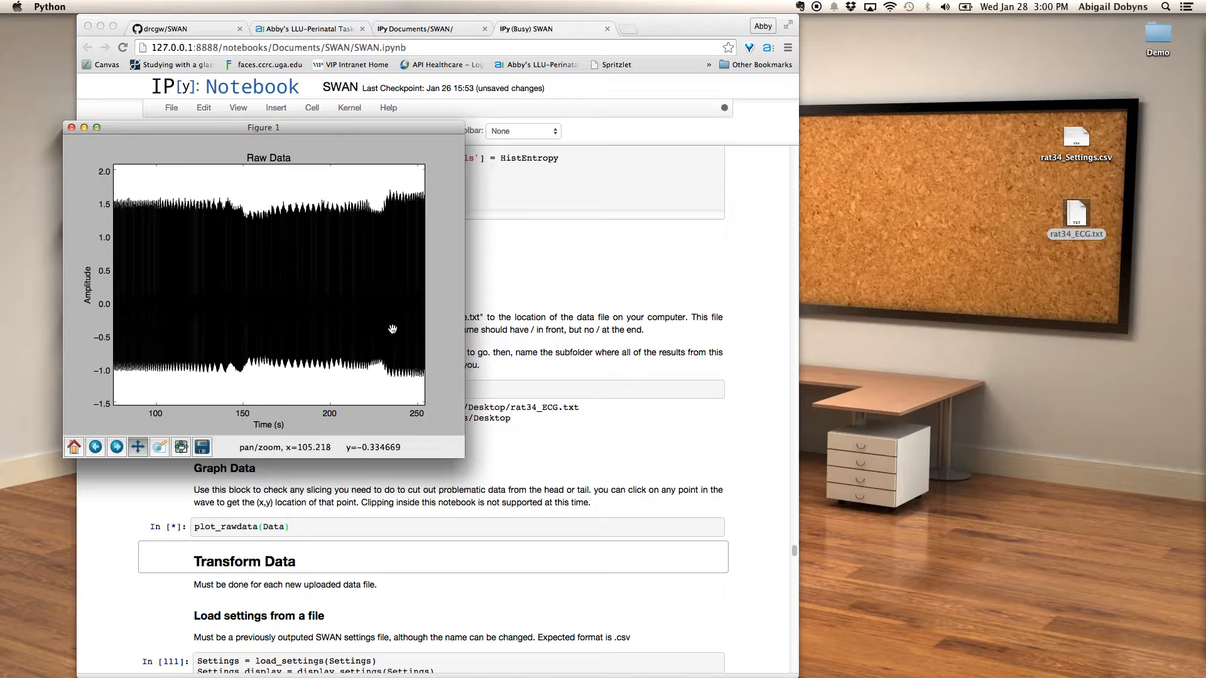
pyautogui.moveTo(171, 330); pyautogui.dragTo(401, 334)
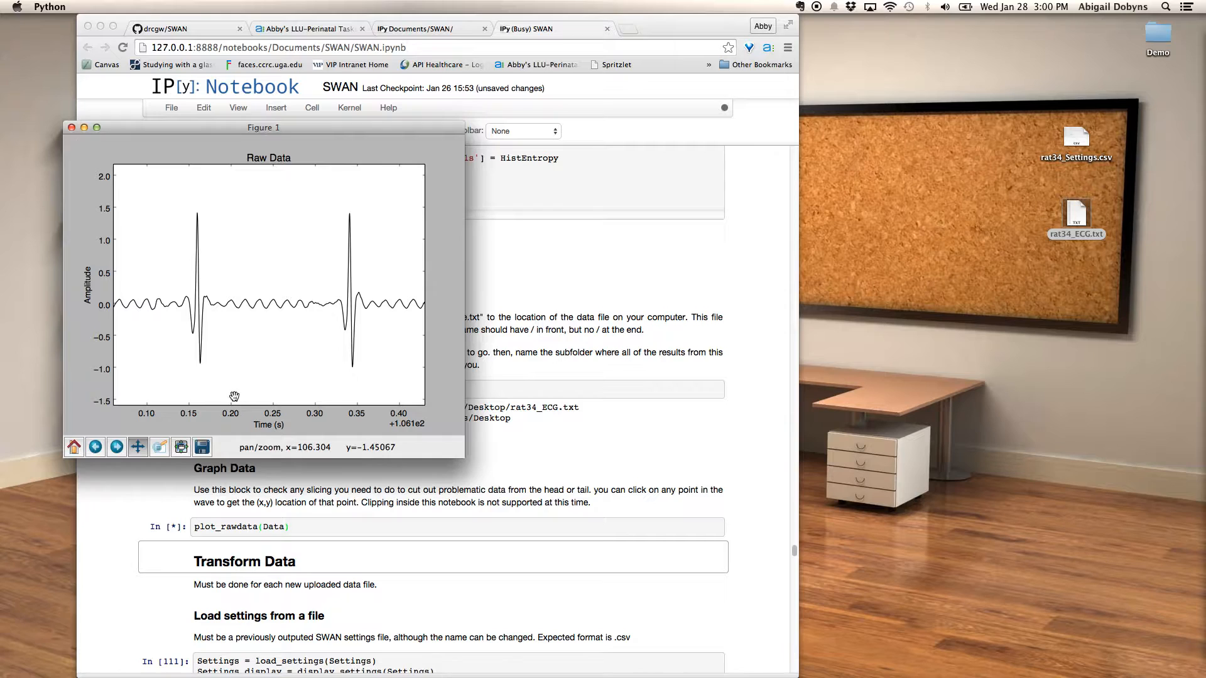
# Save the zoomed figure as raw plot.pdf in the Demo folder on the Desktop
pyautogui.click(201, 448)
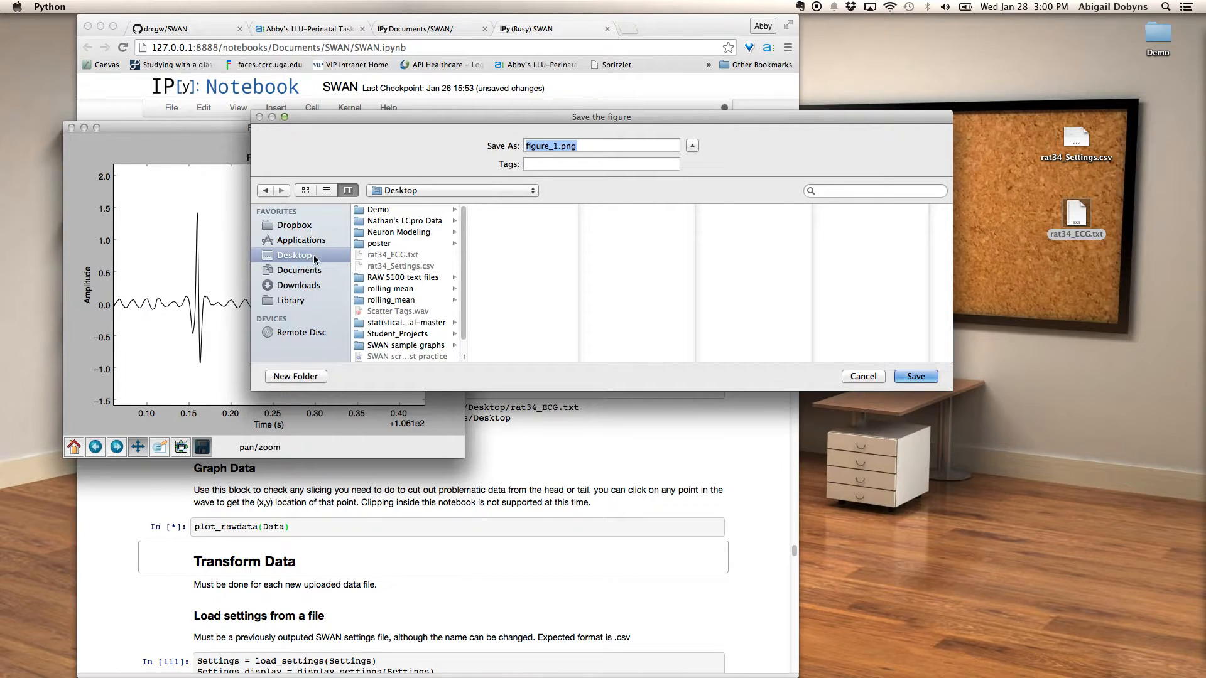
pyautogui.click(380, 209)
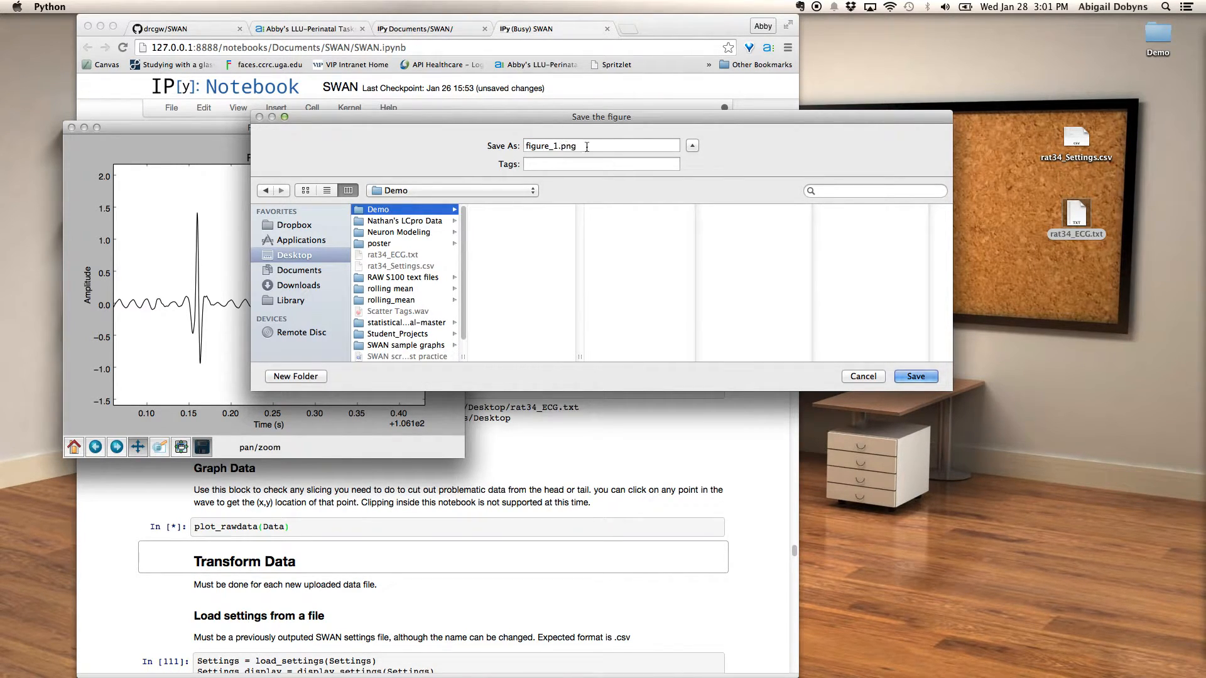
pyautogui.click(531, 146)
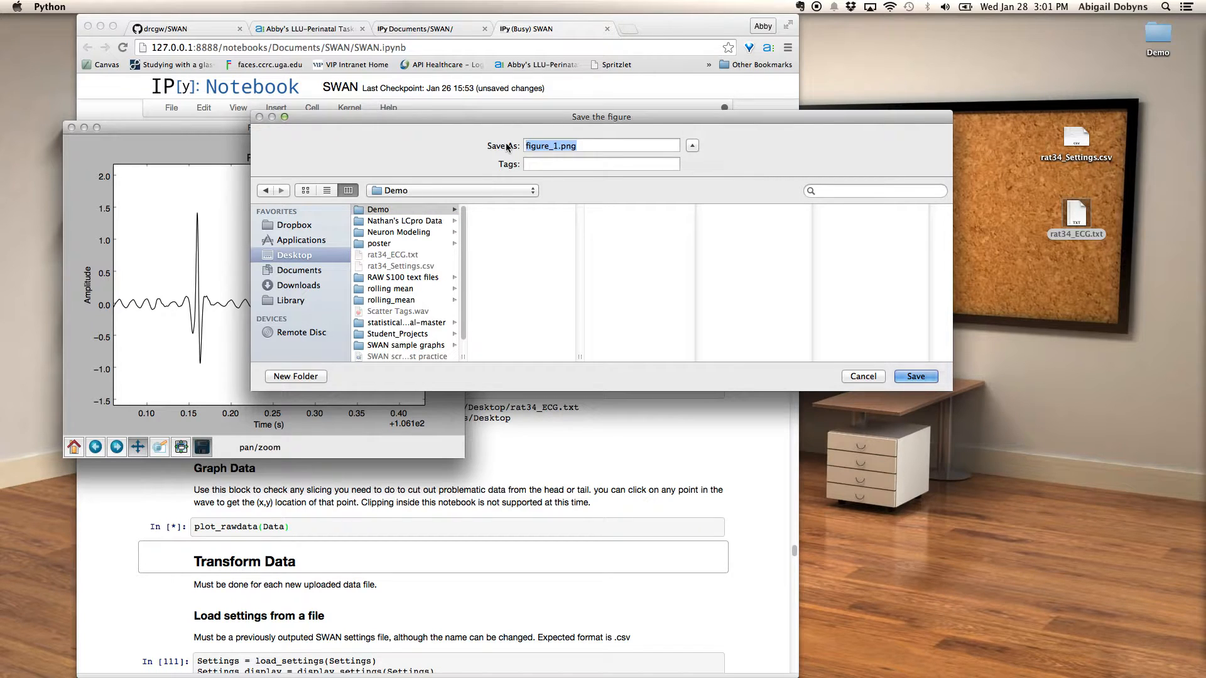
pyautogui.write('raw plot.pdf')
pyautogui.press('Return')
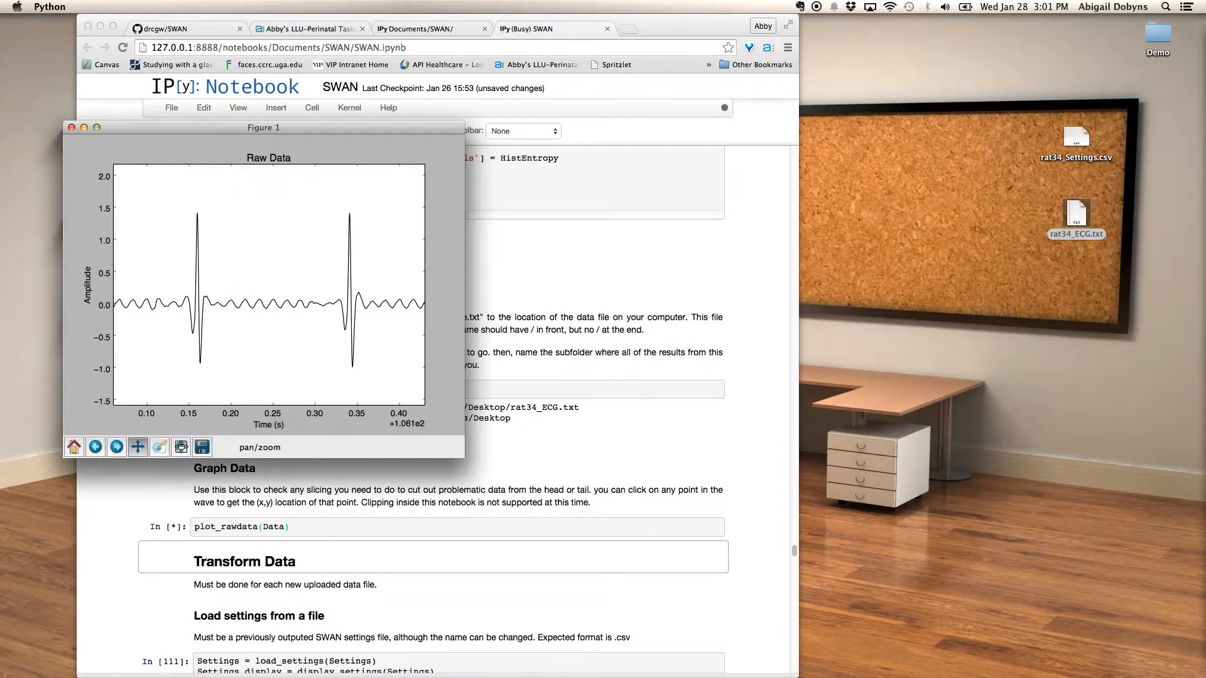
# Close the Raw Data figure and run the load_settings cell under Load settings from a file
pyautogui.click(72, 128)
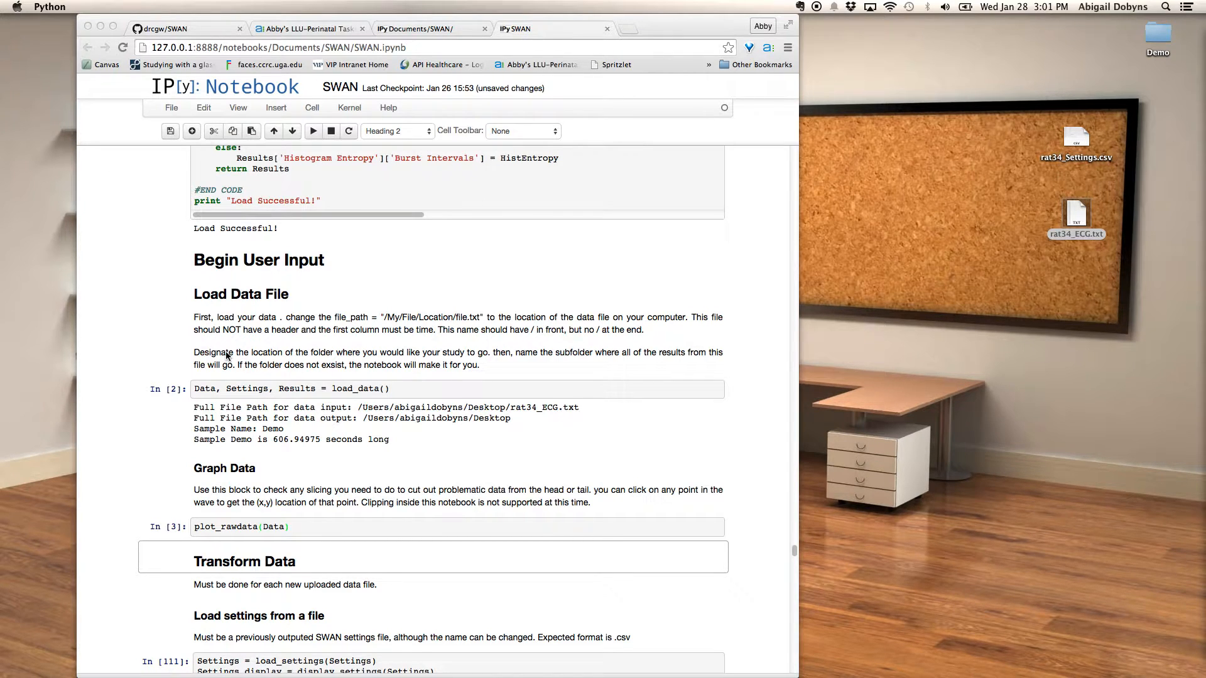
pyautogui.scroll(-10, 205, 388)
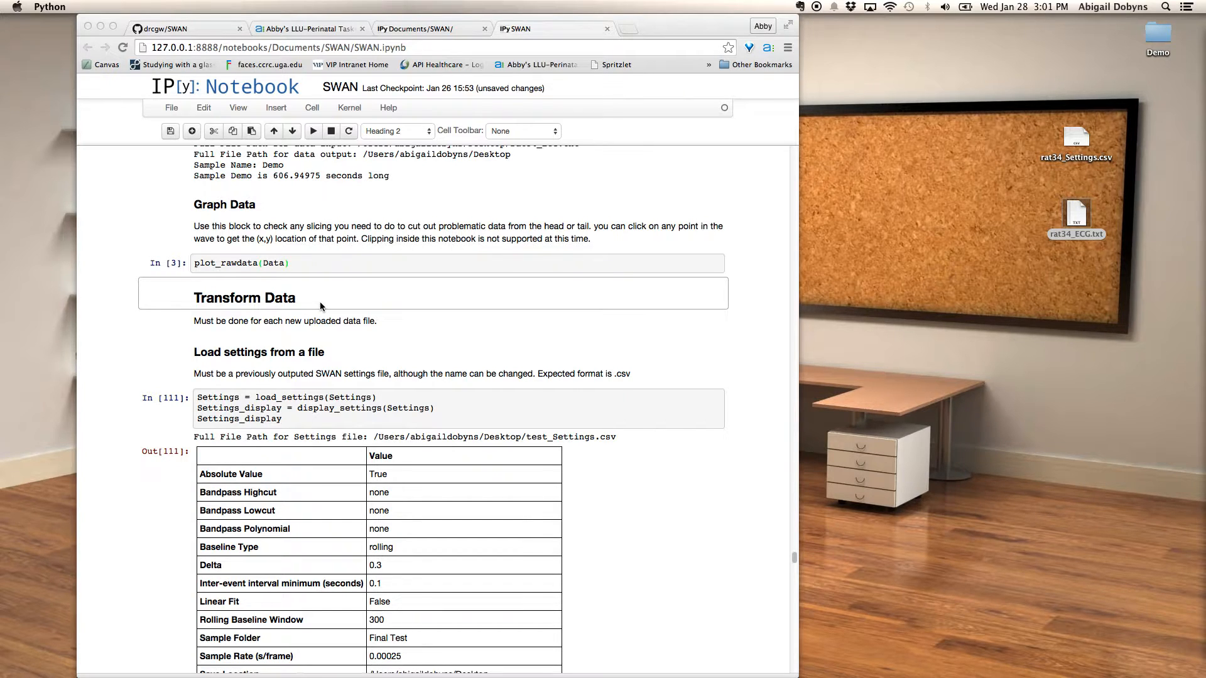
pyautogui.scroll(-5, 332, 335)
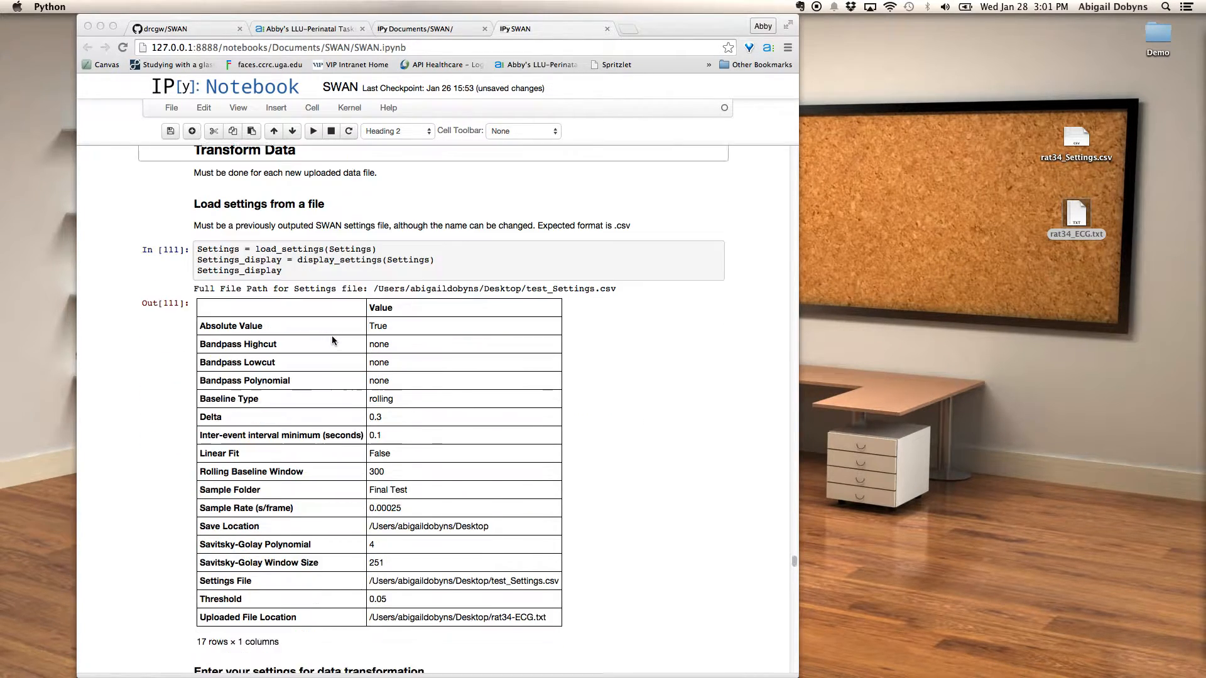
pyautogui.click(254, 202)
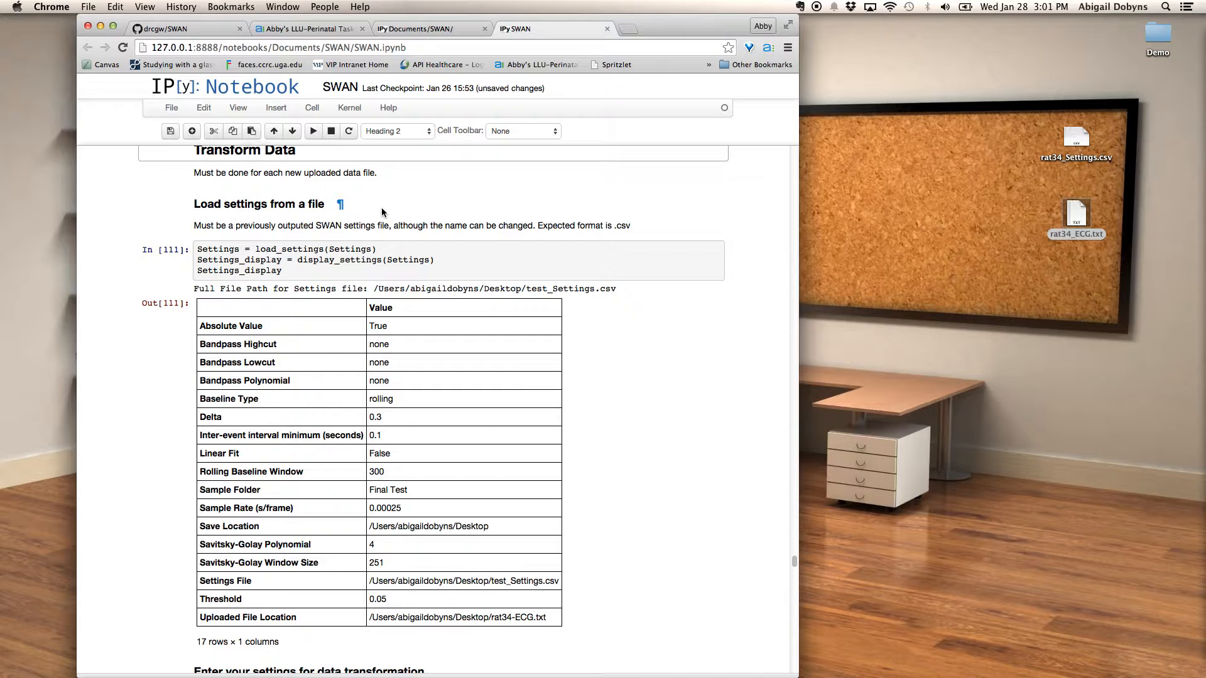
pyautogui.scroll(-3, 381, 212)
pyautogui.click(372, 541)
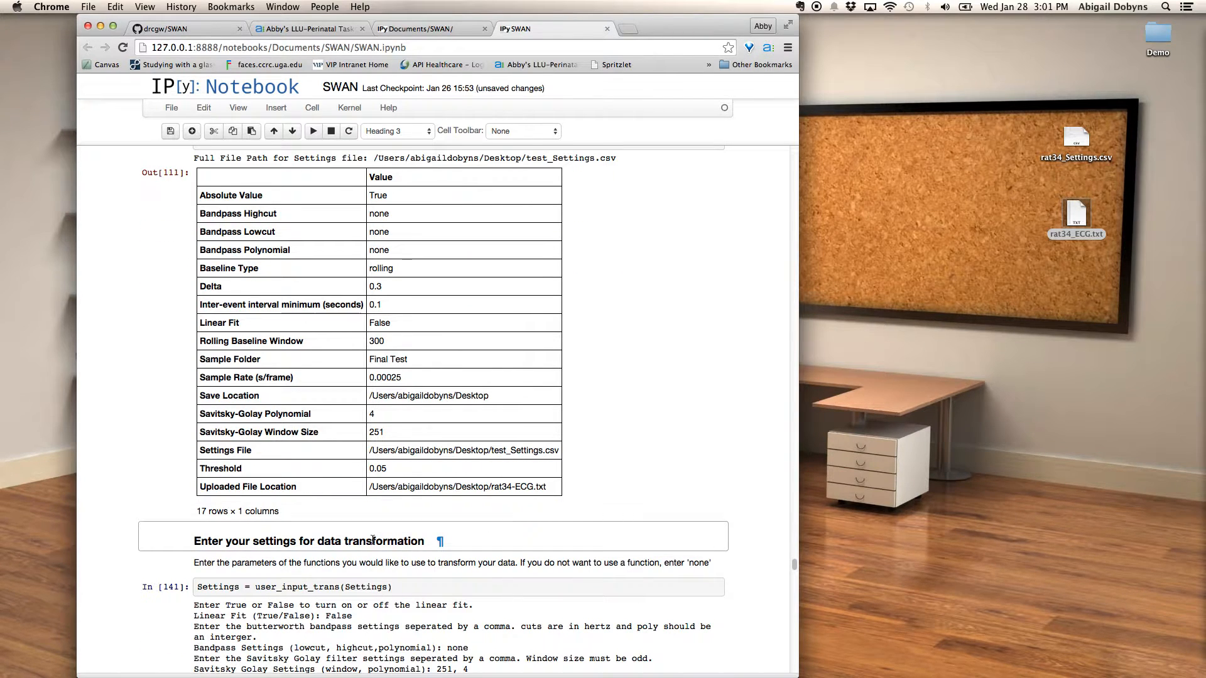
pyautogui.scroll(2, 373, 541)
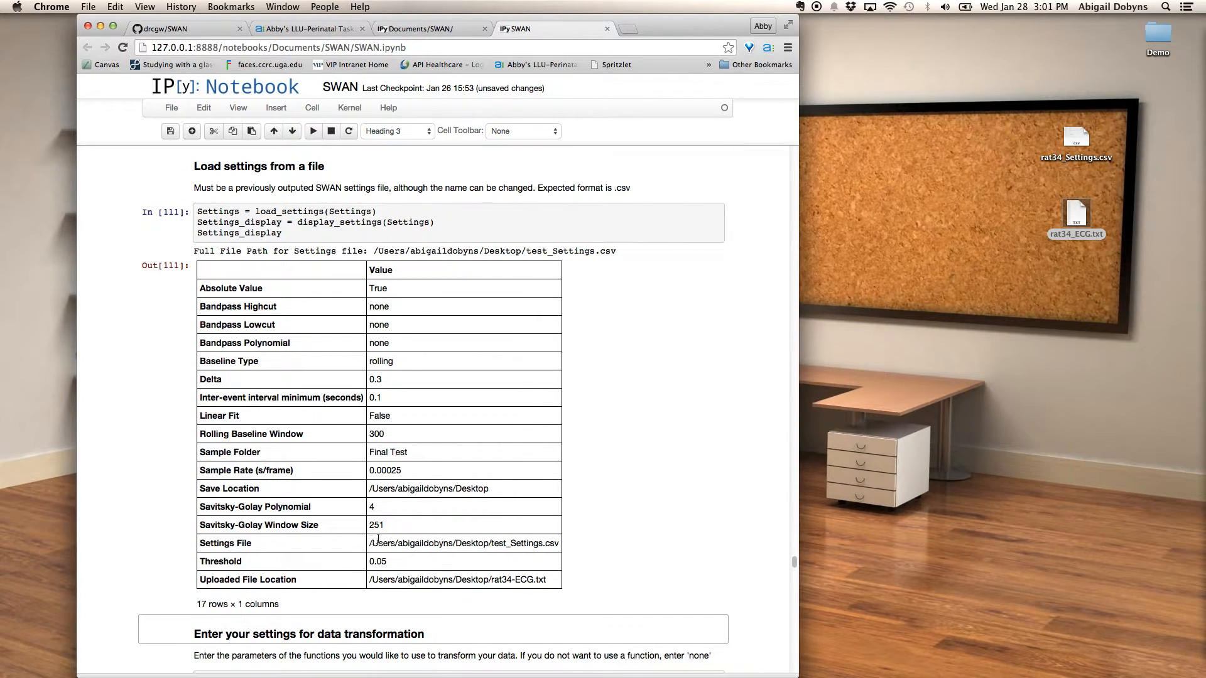
pyautogui.click(370, 239)
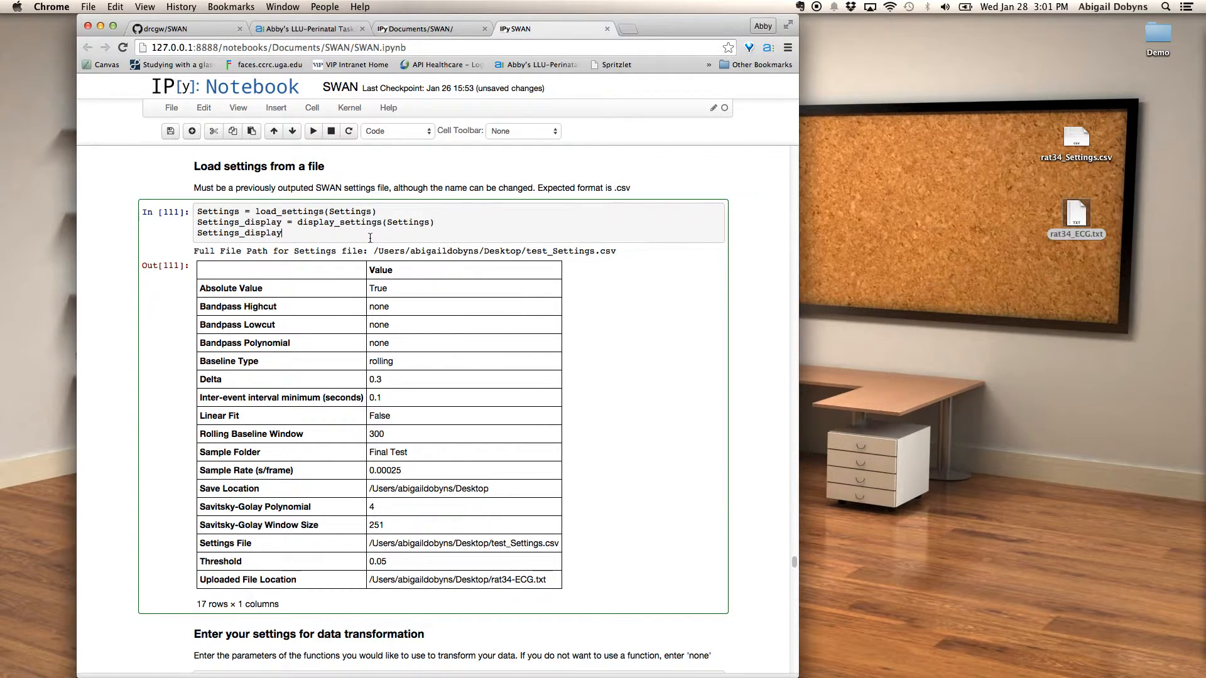
pyautogui.hotkey('shift', 'Return')
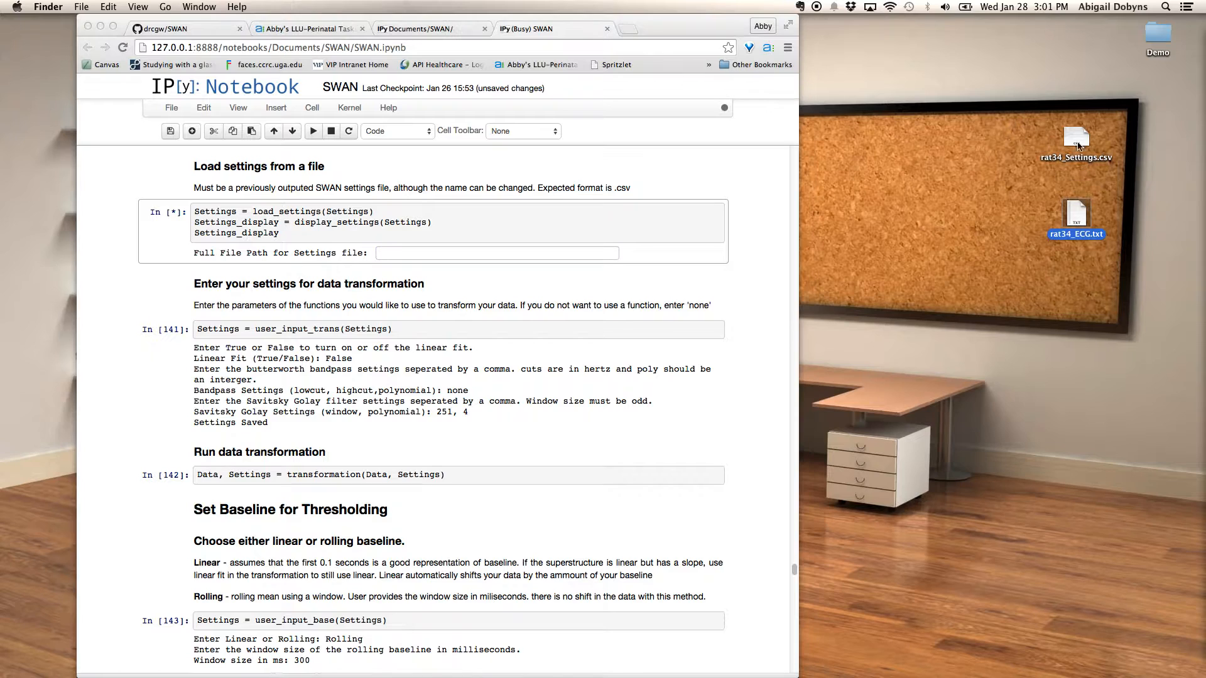
# Enter the full path of rat34_Settings.csv on the Desktop as the settings file
pyautogui.click(446, 254)
pyautogui.write('/Users/abigaildobyns/Desktop')
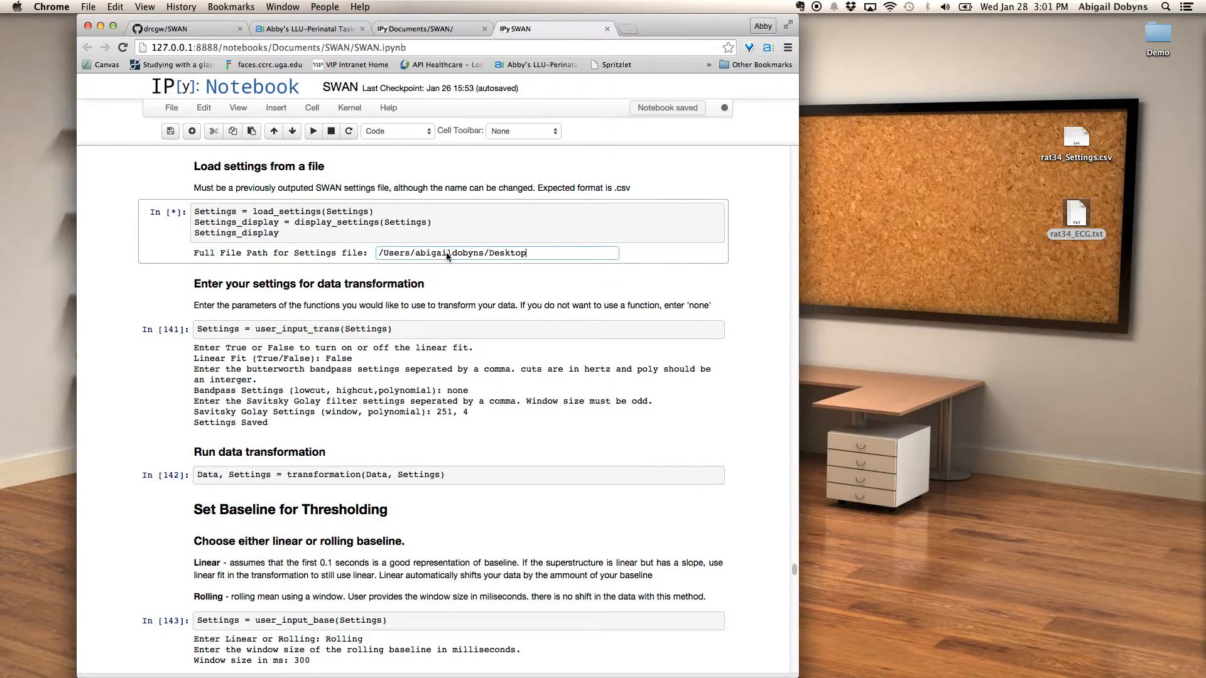
pyautogui.write('/')
pyautogui.write('rat')
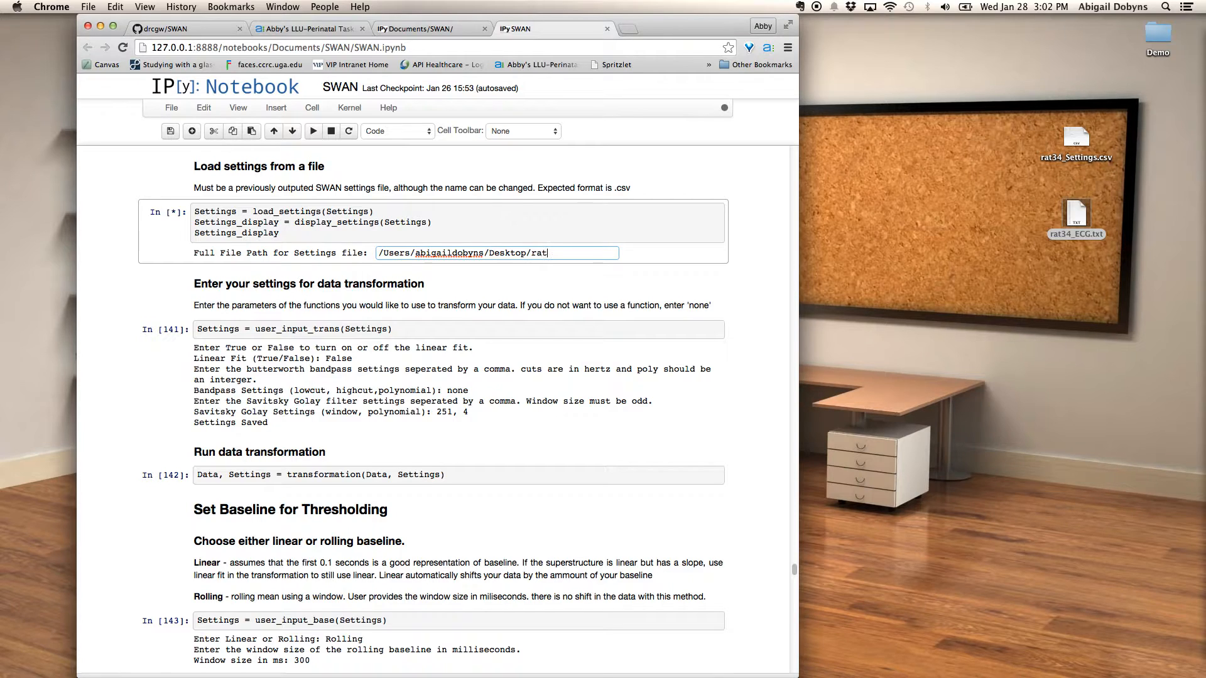
pyautogui.write('34_Settings.csv')
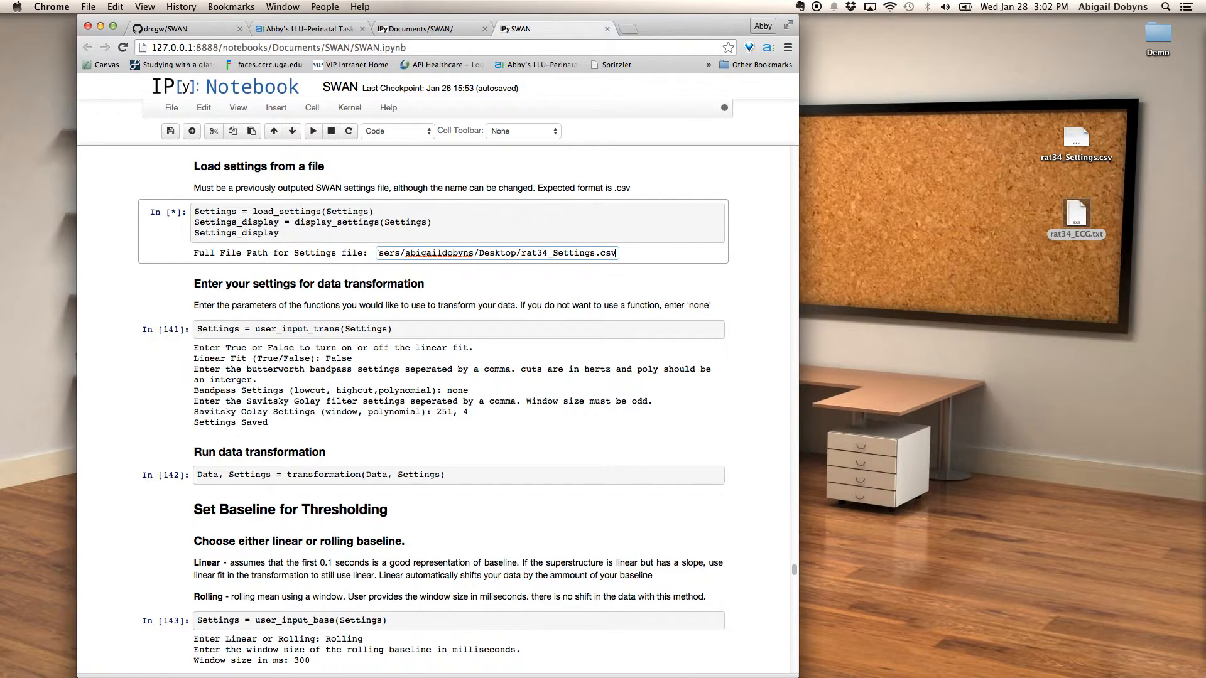
pyautogui.press('Return')
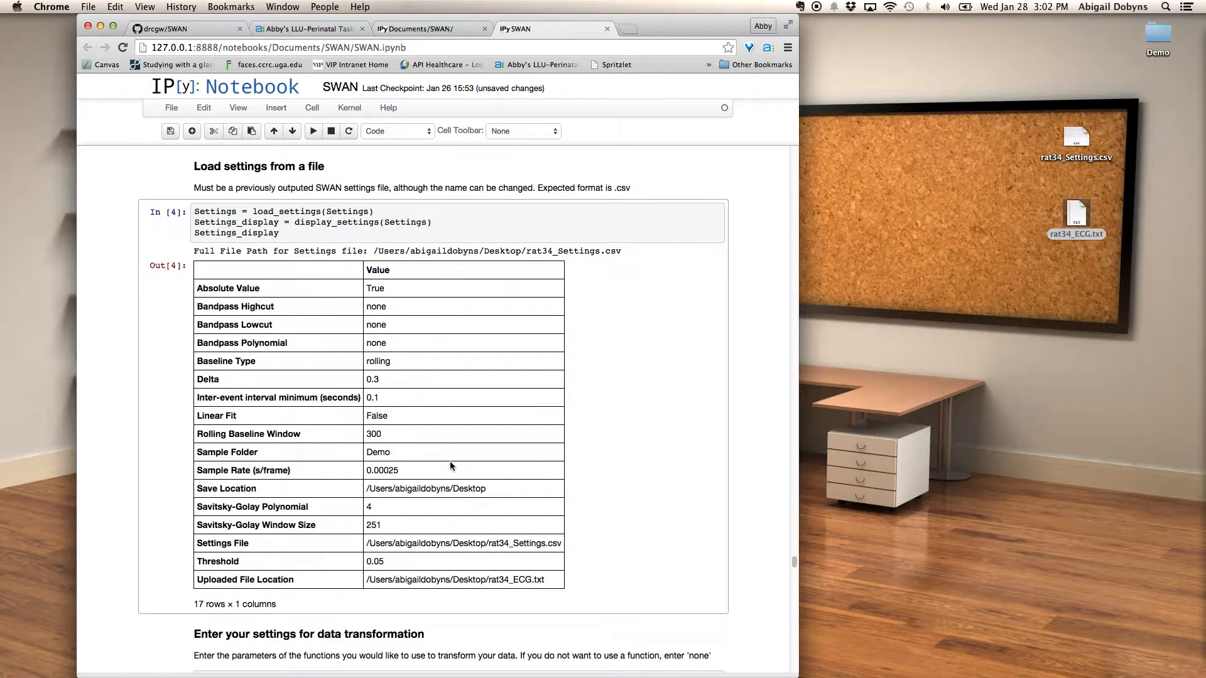
# Run the user_input_trans(Settings) cell for data transformation and set Linear Fit to False
pyautogui.scroll(-5, 449, 466)
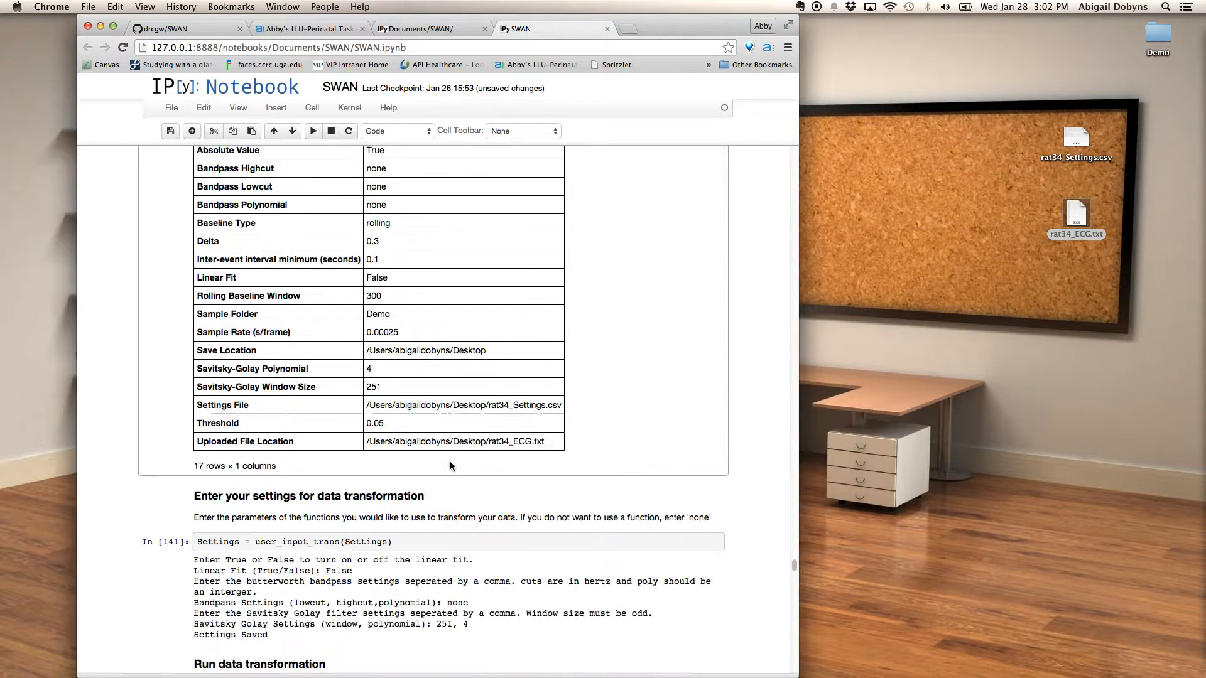
pyautogui.scroll(4, 450, 462)
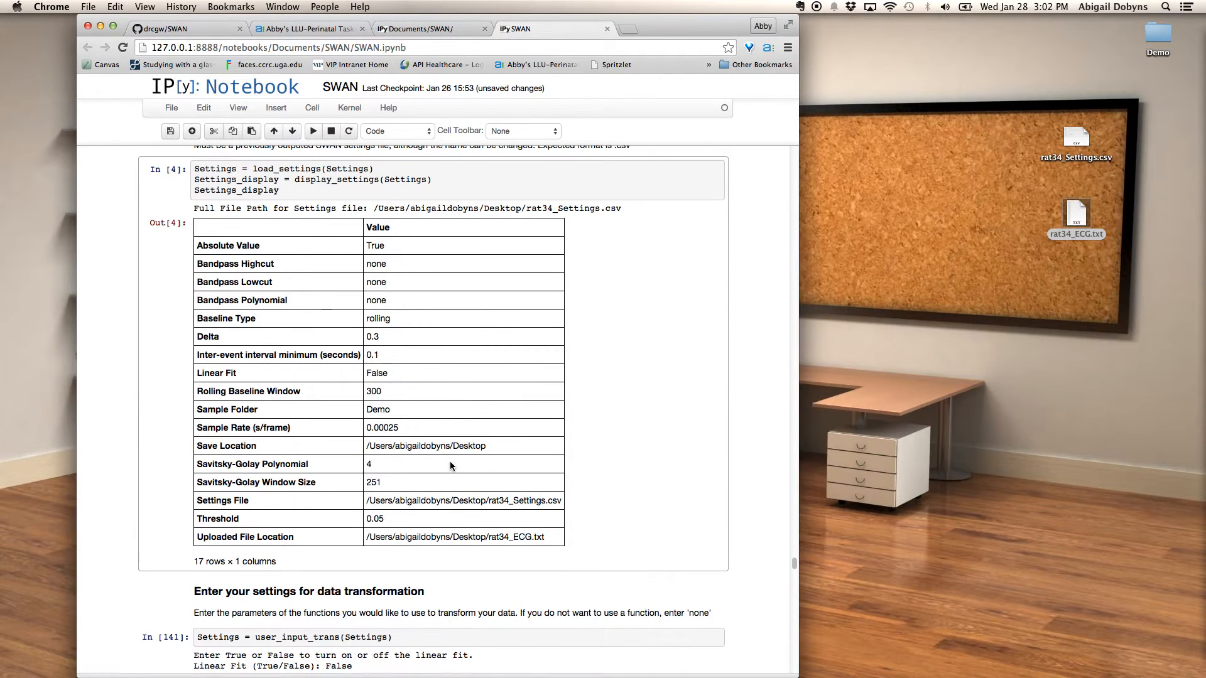
pyautogui.scroll(-6, 451, 445)
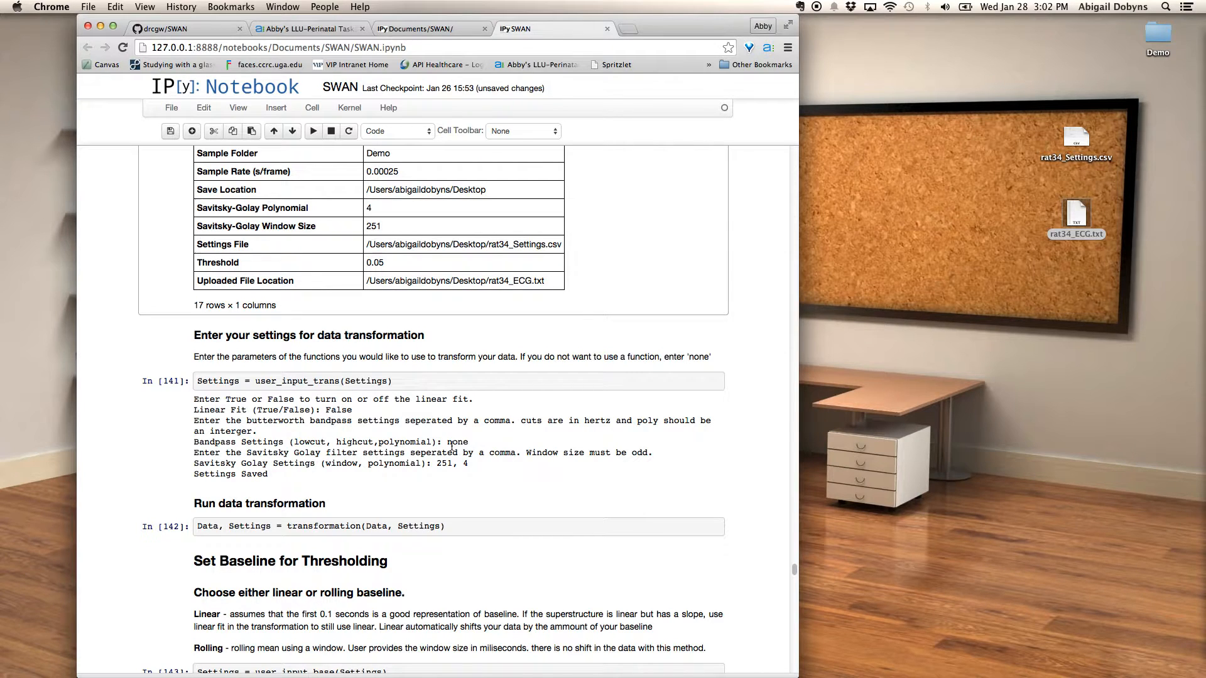
pyautogui.click(443, 381)
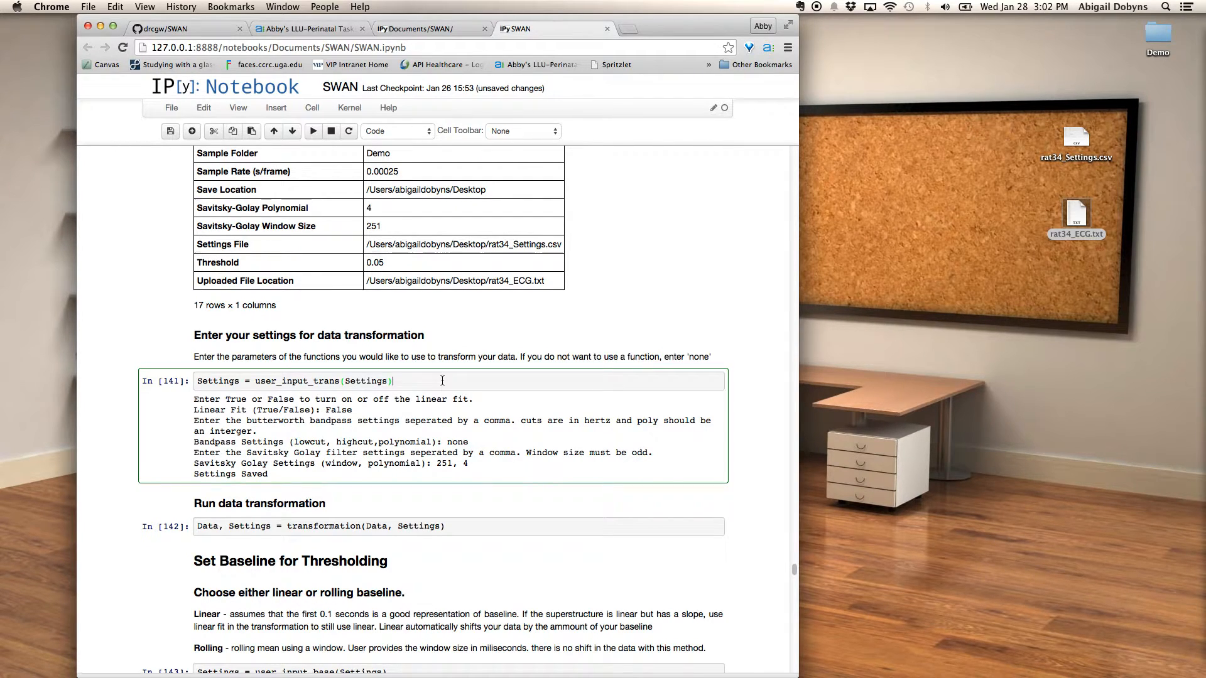
pyautogui.hotkey('shift', 'Return')
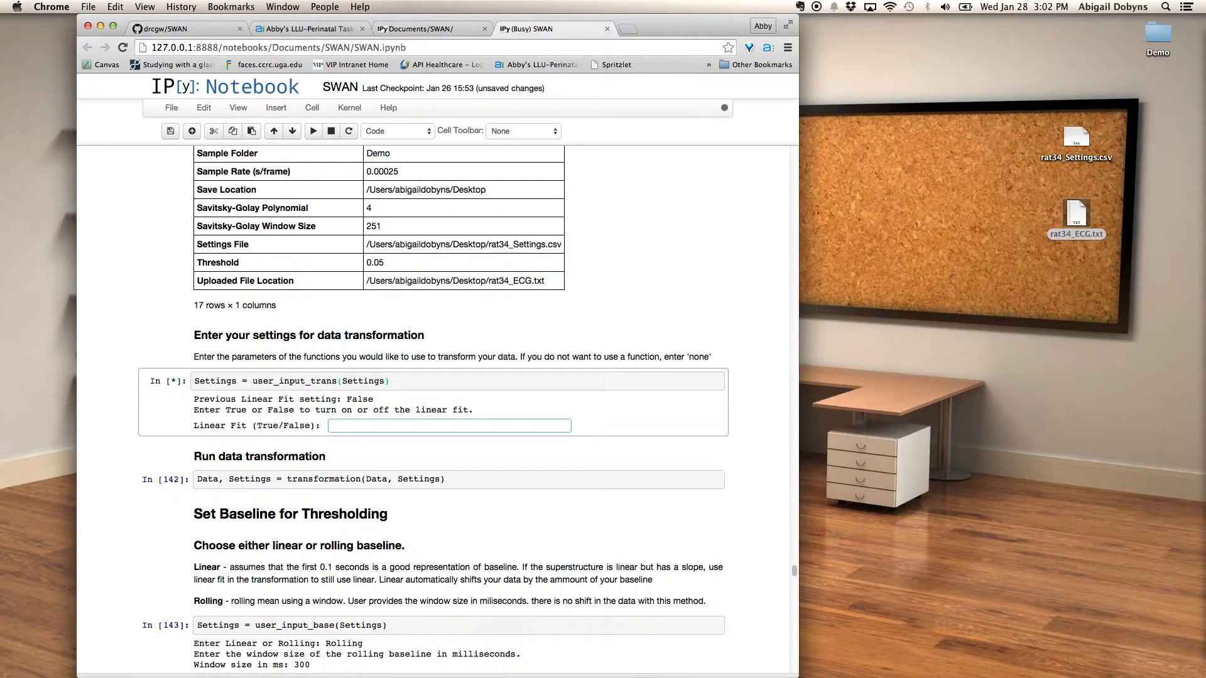
pyautogui.write('False')
pyautogui.press('Return')
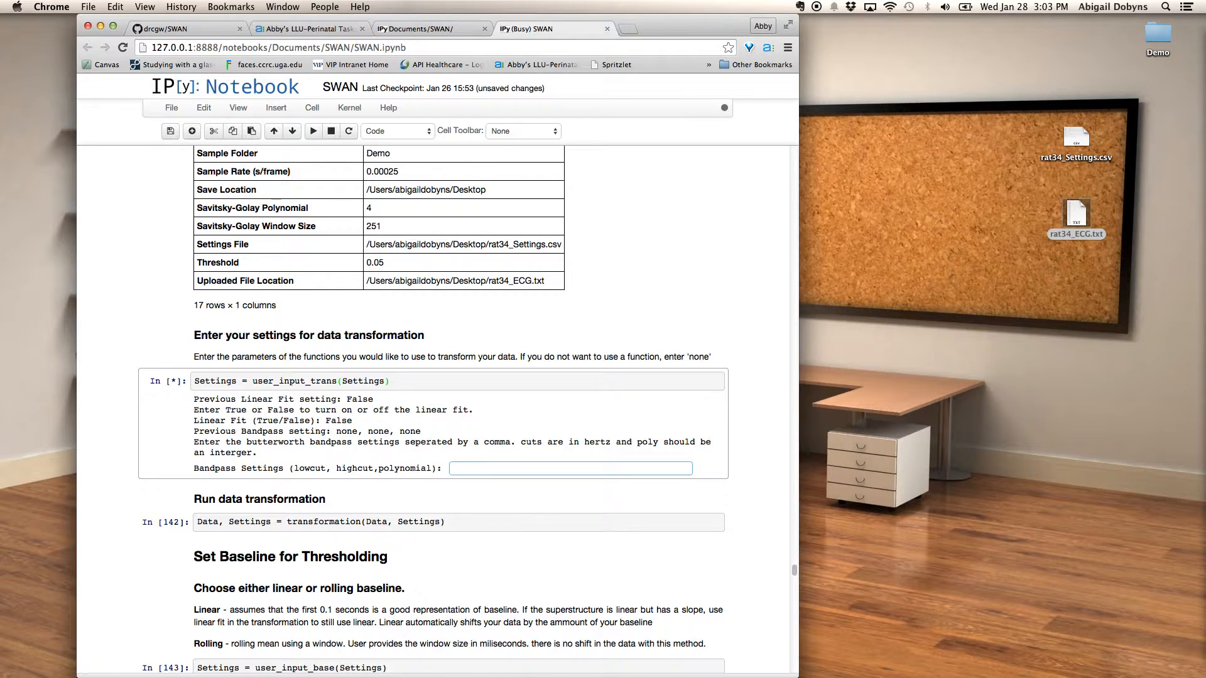
# Set the bandpass settings to none and the Savitzky Golay settings to window 251, polynomial 4
pyautogui.write('none')
pyautogui.press('Return')
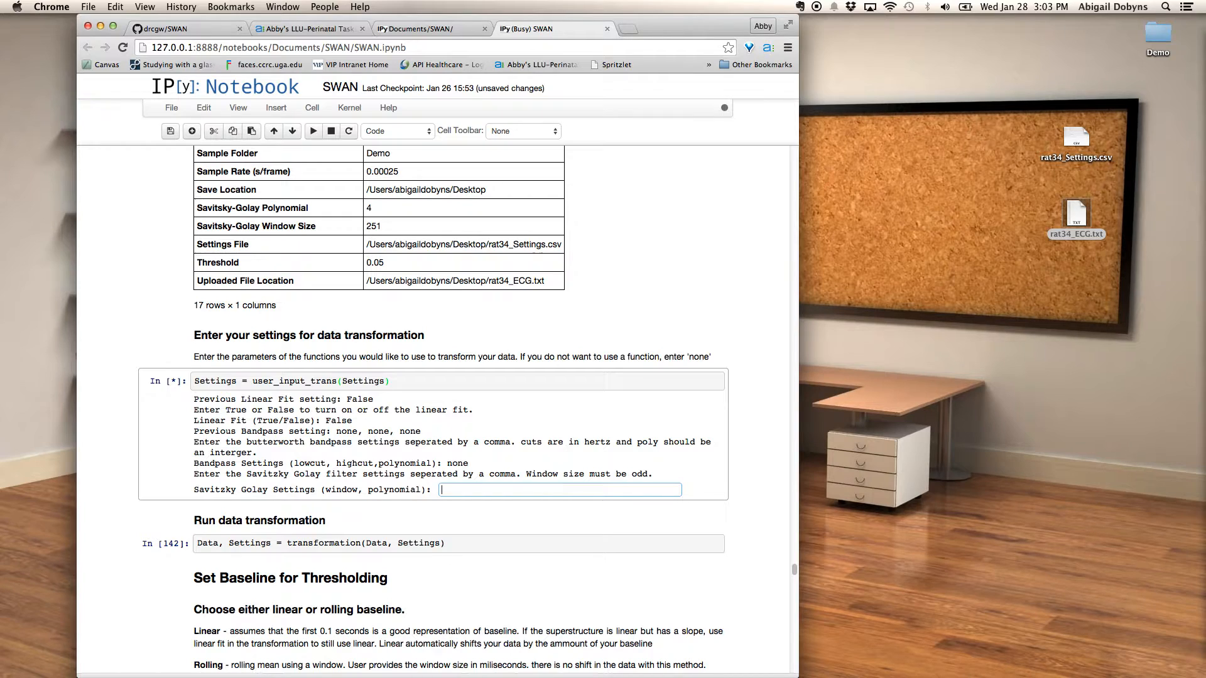
pyautogui.write('251, 4')
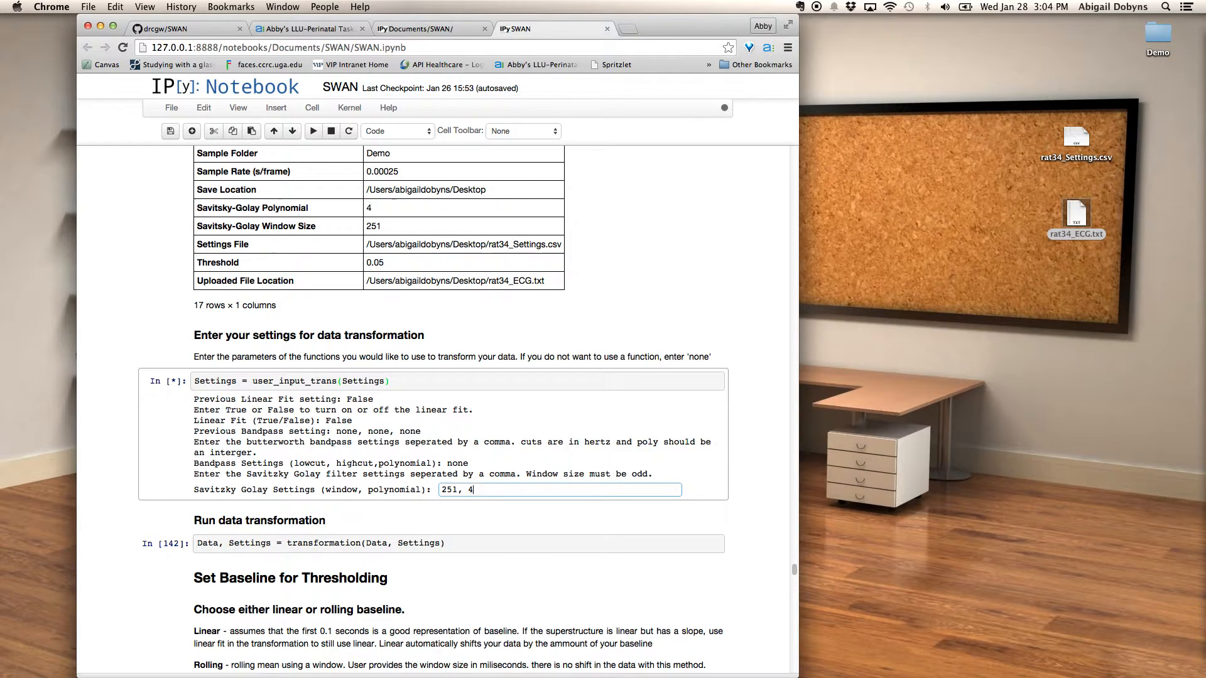
pyautogui.press('Return')
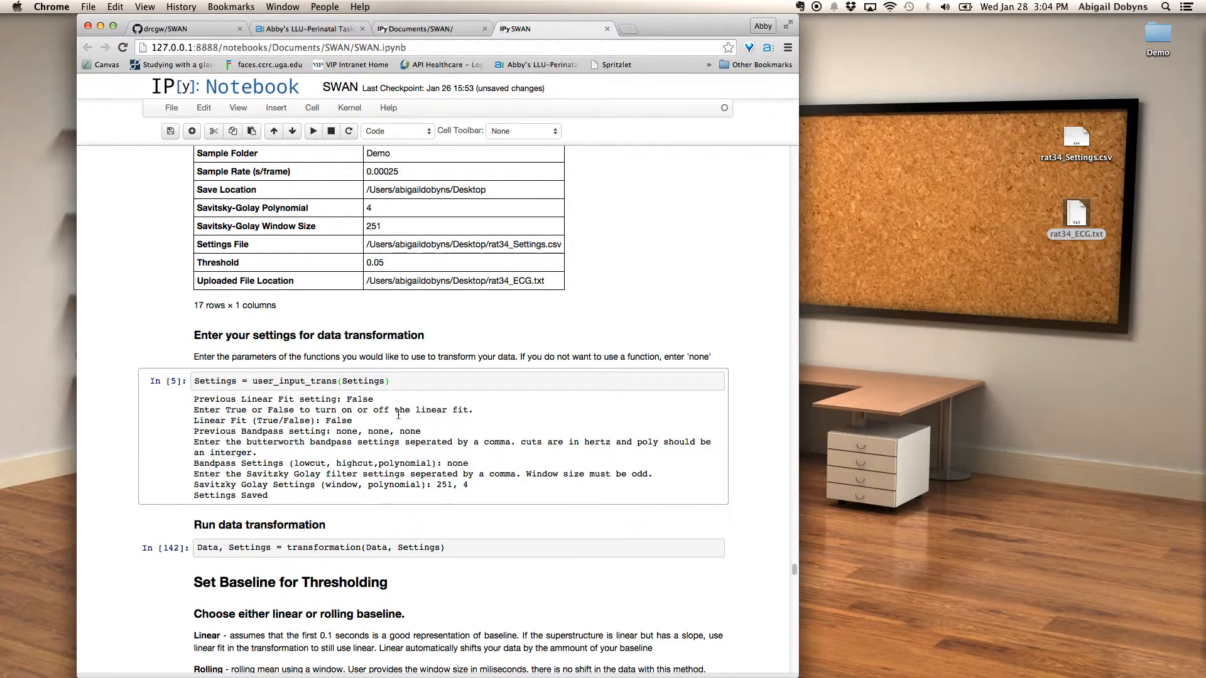
# Run the data transformation cell and zoom the Transformed Data plot to two waves between about 129.9 and 130.3 s
pyautogui.click(470, 547)
pyautogui.hotkey('shift', 'Return')
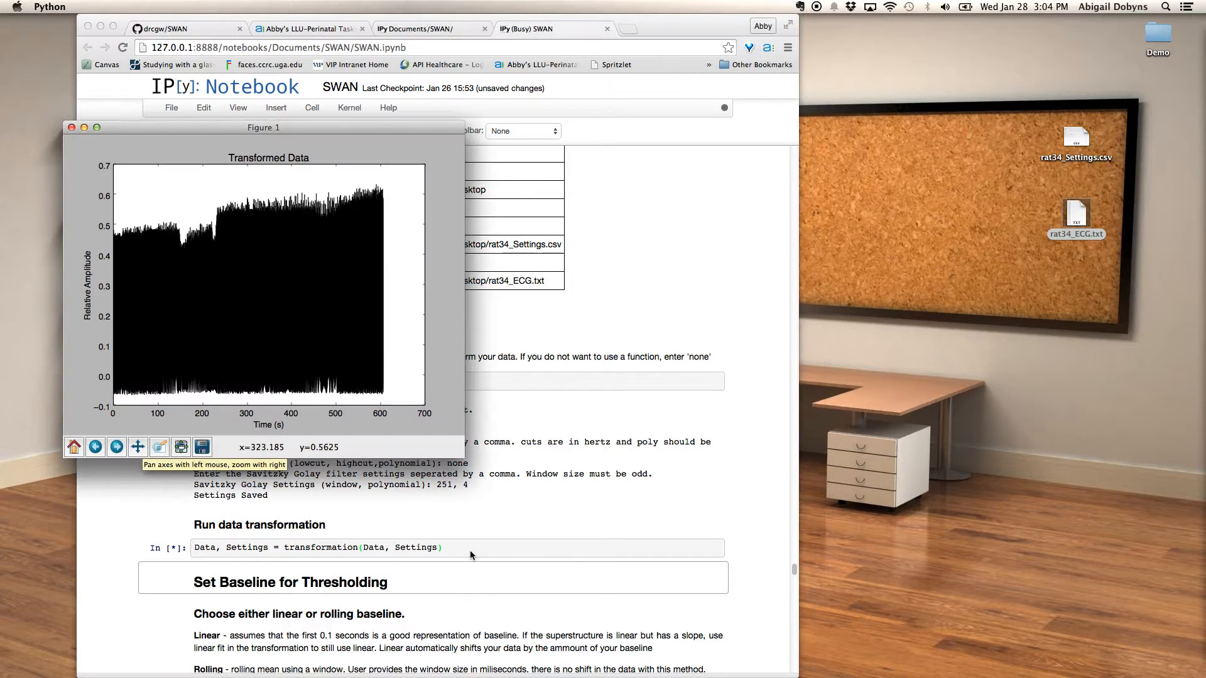
pyautogui.click(143, 446)
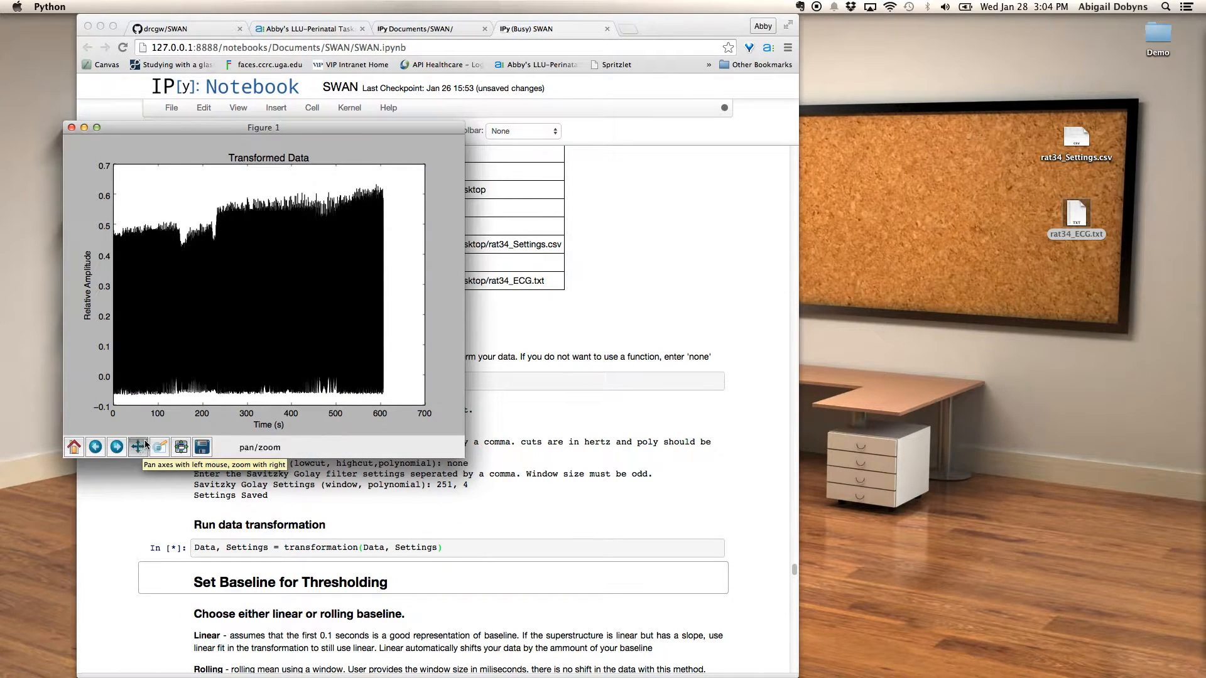
pyautogui.moveTo(174, 343); pyautogui.dragTo(477, 357)
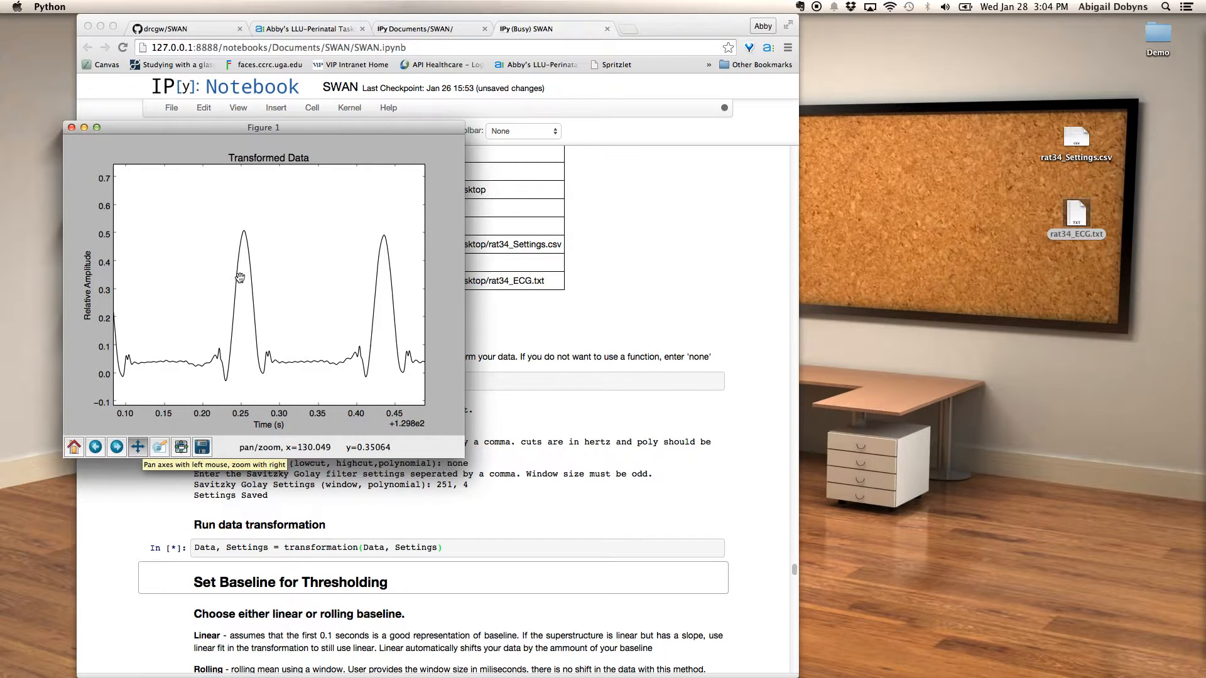
pyautogui.click(209, 364)
# Save the zoomed figure as transformed plot.pdf in the Demo folder on the Desktop
pyautogui.click(202, 450)
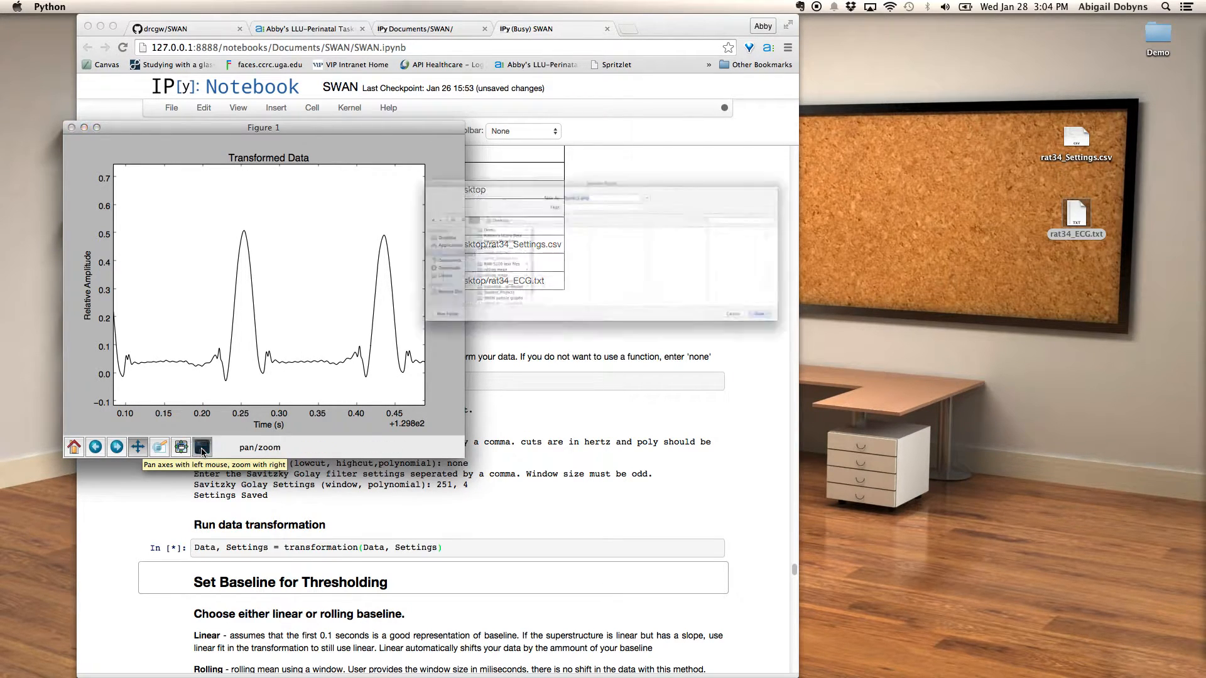
pyautogui.click(418, 210)
pyautogui.click(485, 210)
pyautogui.doubleClick(538, 147)
pyautogui.write('transformed plot.pdf')
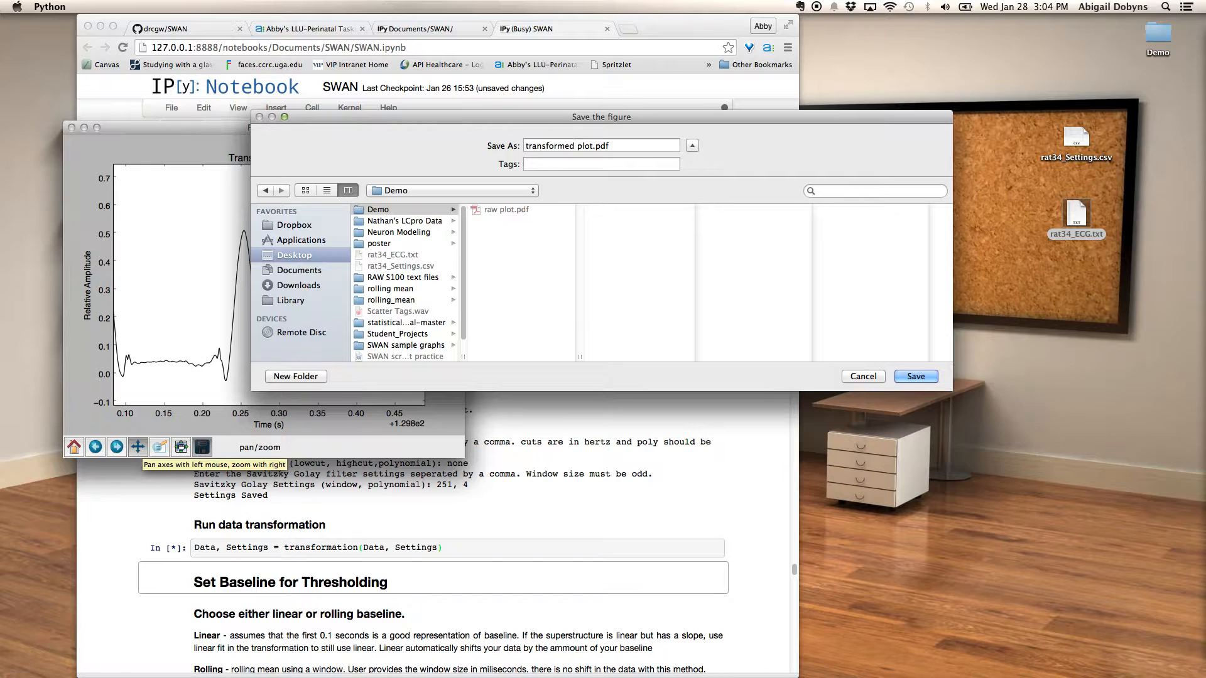
pyautogui.press('Return')
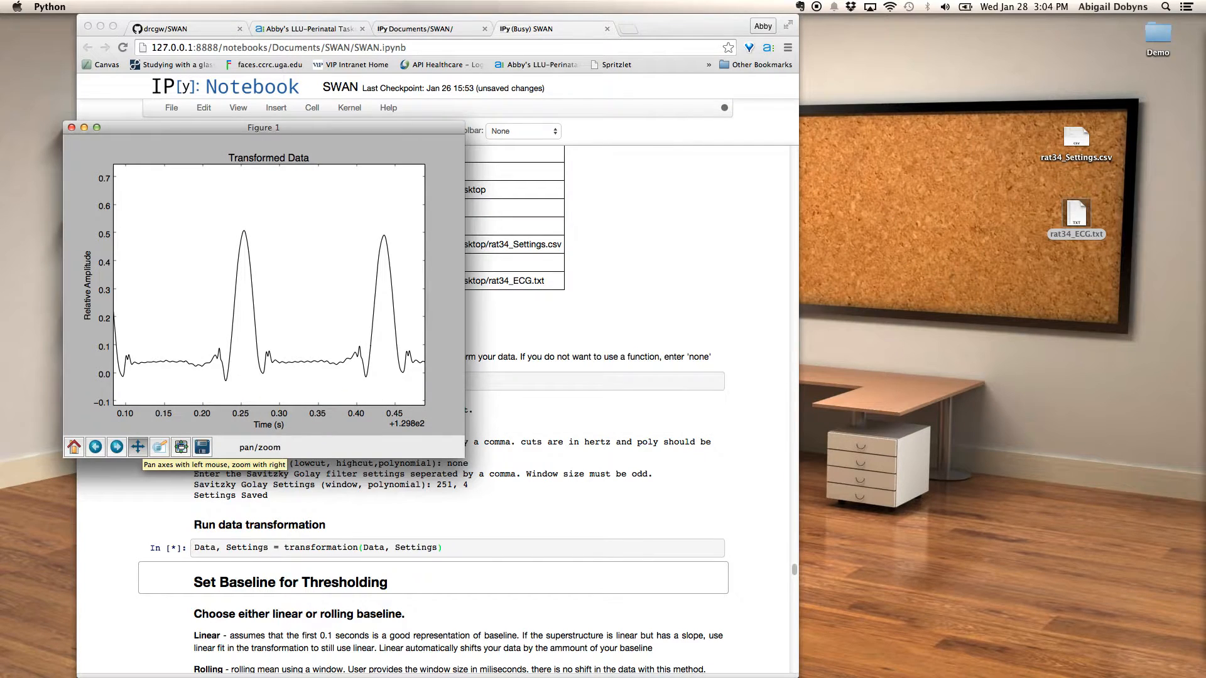
# Close the Transformed Data figure and run the user_input_base(Settings) cell with a rolling baseline and a 300 ms window
pyautogui.click(71, 128)
pyautogui.scroll(-5, 496, 468)
pyautogui.click(534, 387)
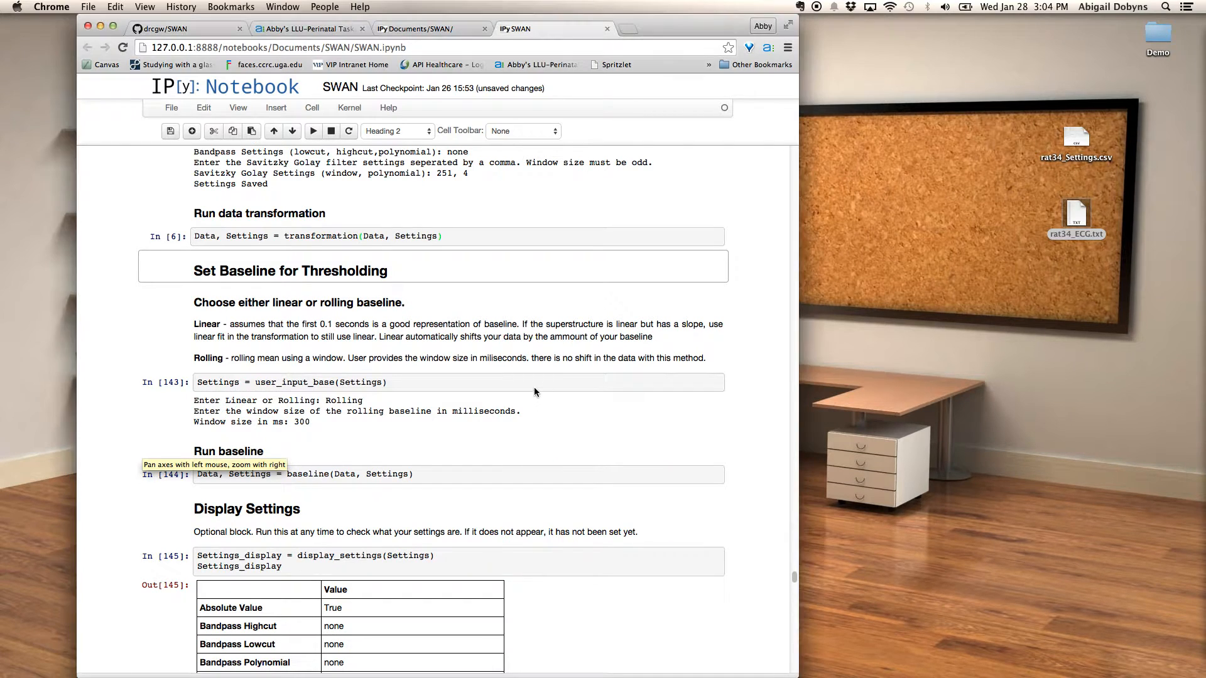
pyautogui.click(537, 385)
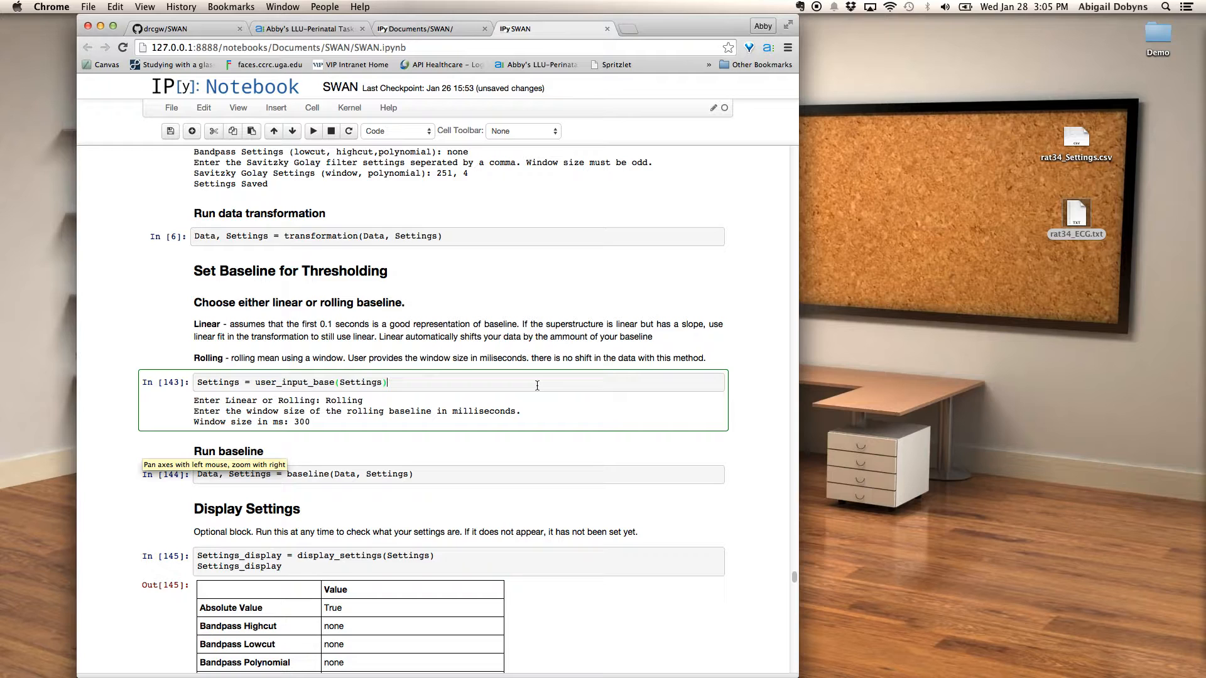
pyautogui.hotkey('shift', 'Return')
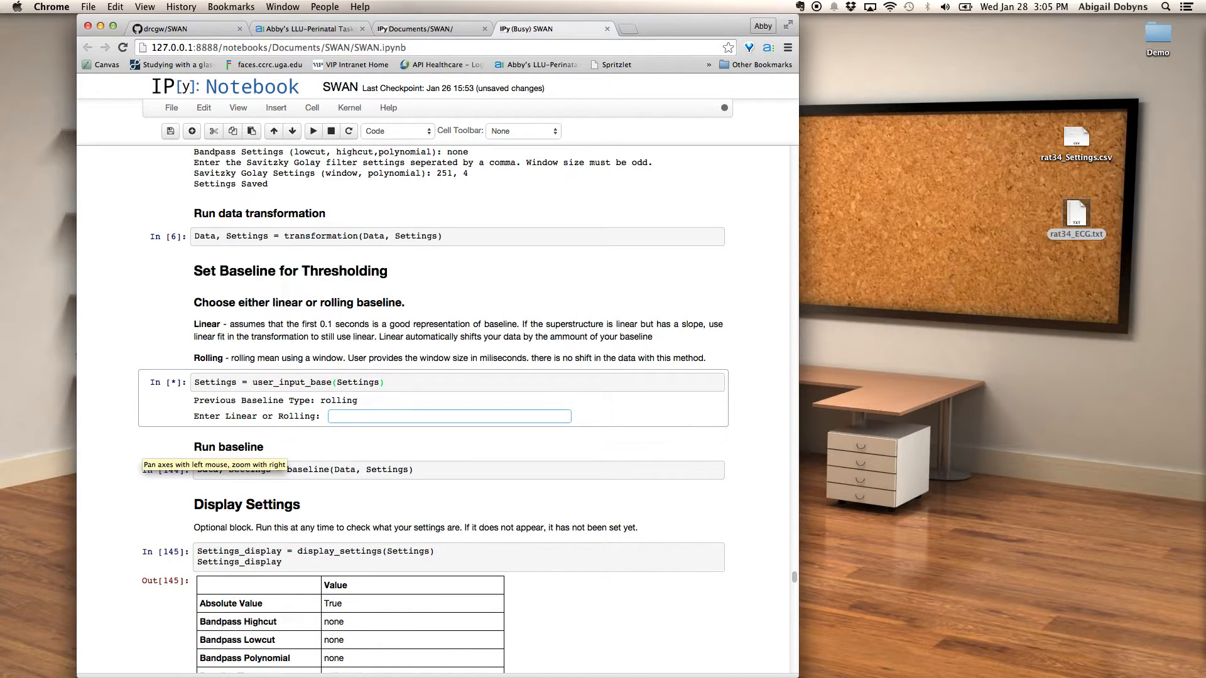
pyautogui.write('rolling')
pyautogui.press('Return')
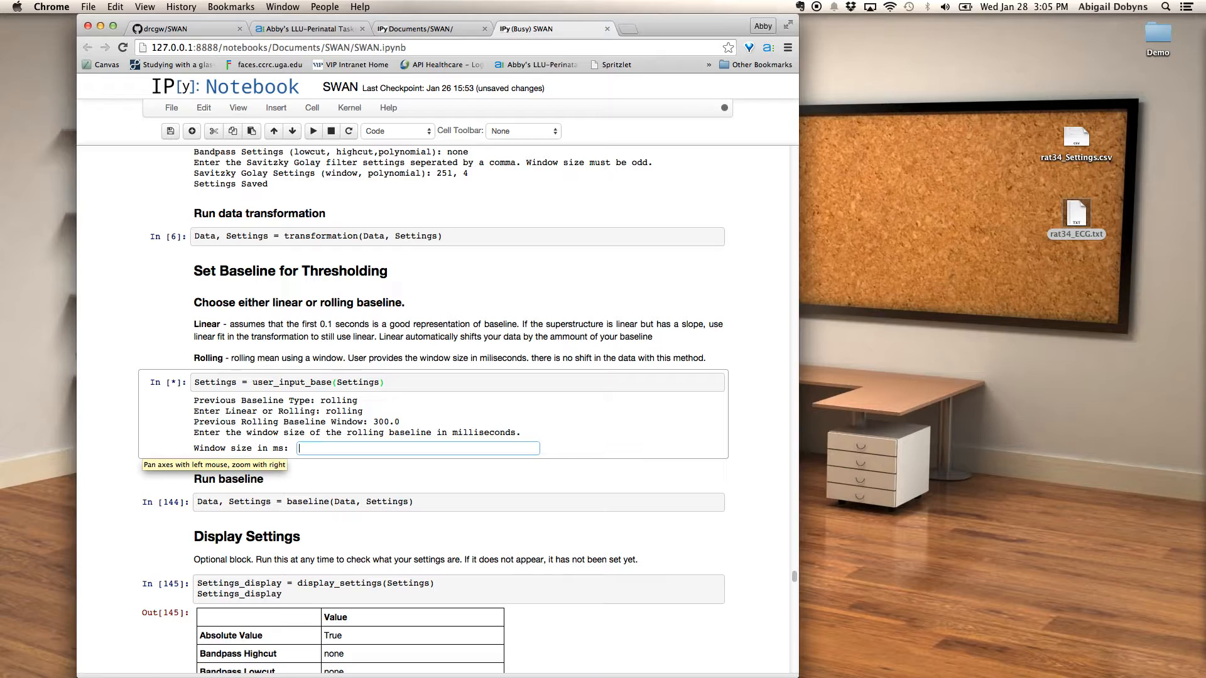
pyautogui.write('300')
pyautogui.press('Return')
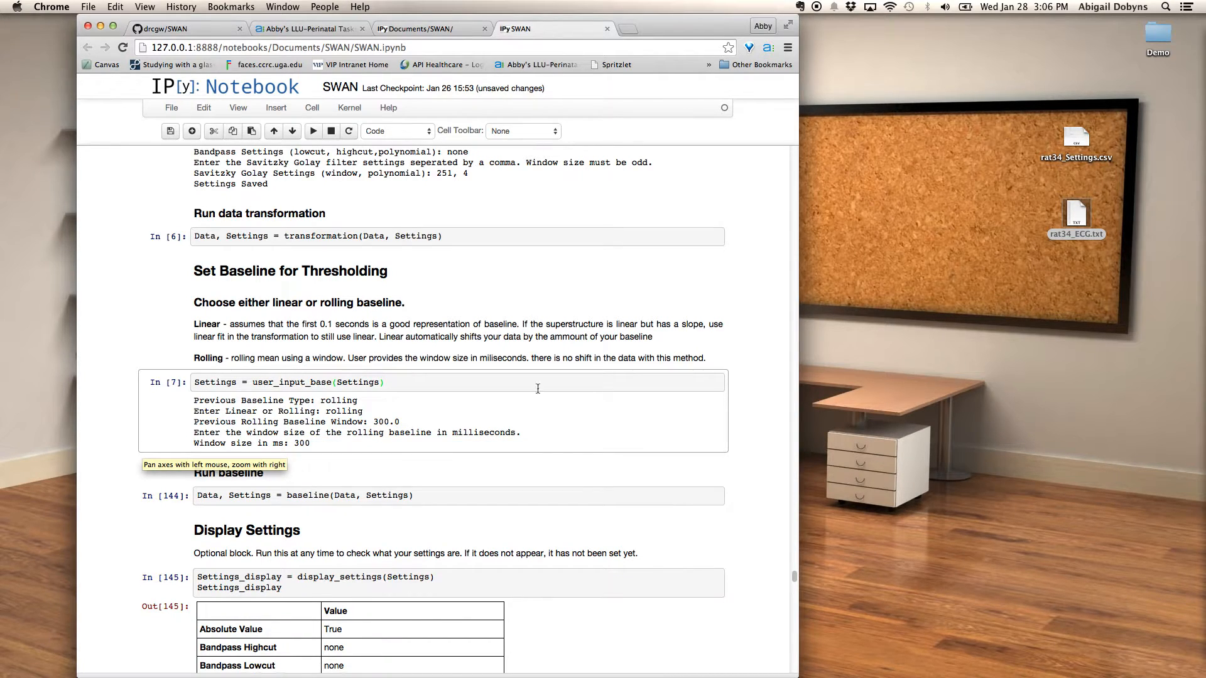
# Run the baseline cell, widen the Rolling Baseline figure and zoom to the waves between about 142.3 and 143.2 s
pyautogui.click(546, 498)
pyautogui.hotkey('shift', 'Return')
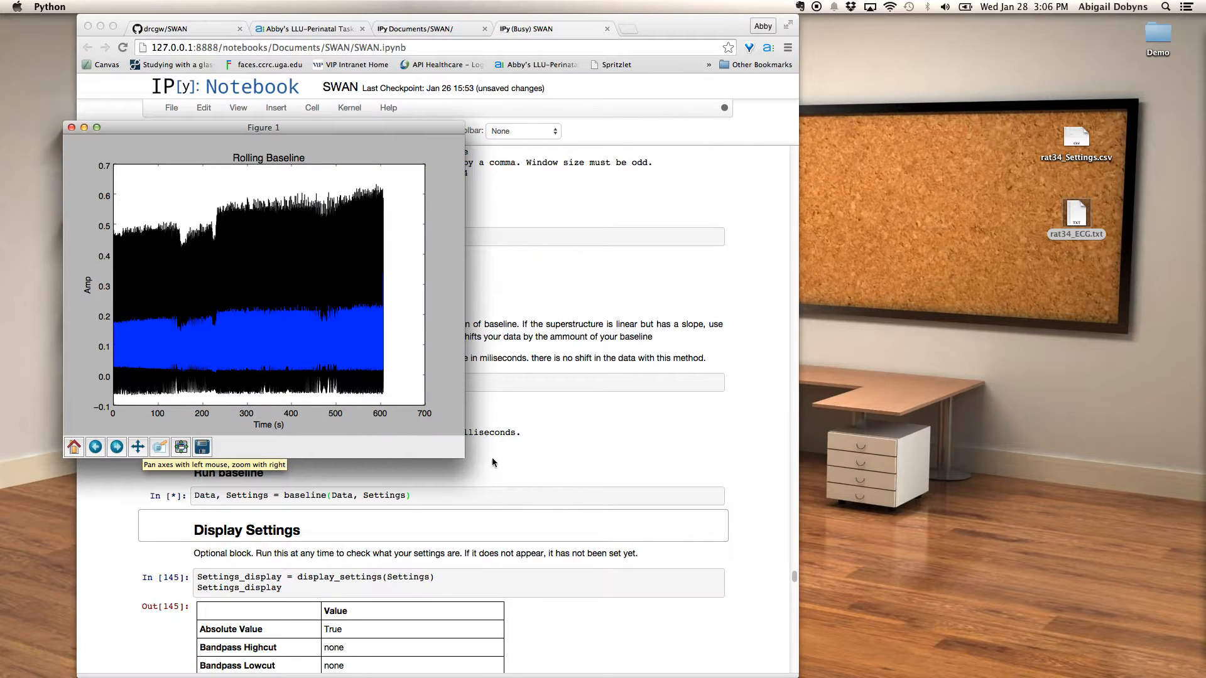
pyautogui.click(138, 446)
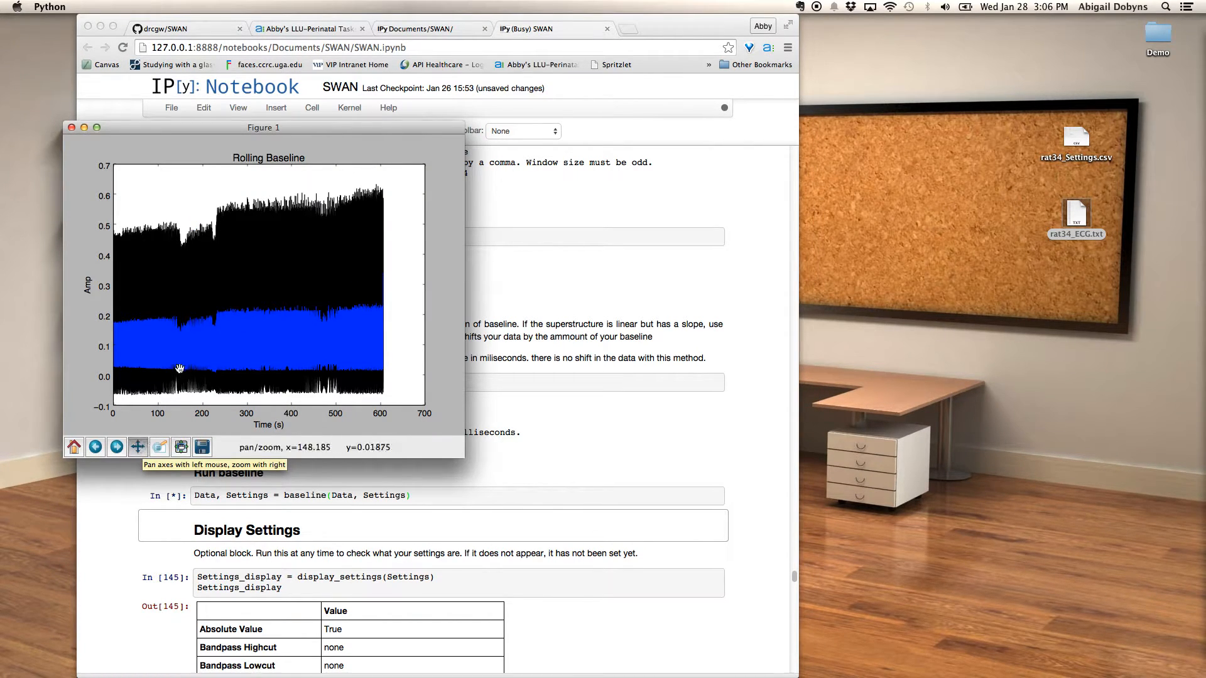
pyautogui.moveTo(182, 366); pyautogui.dragTo(448, 370)
pyautogui.moveTo(216, 361); pyautogui.dragTo(950, 390)
pyautogui.moveTo(669, 369); pyautogui.dragTo(398, 380)
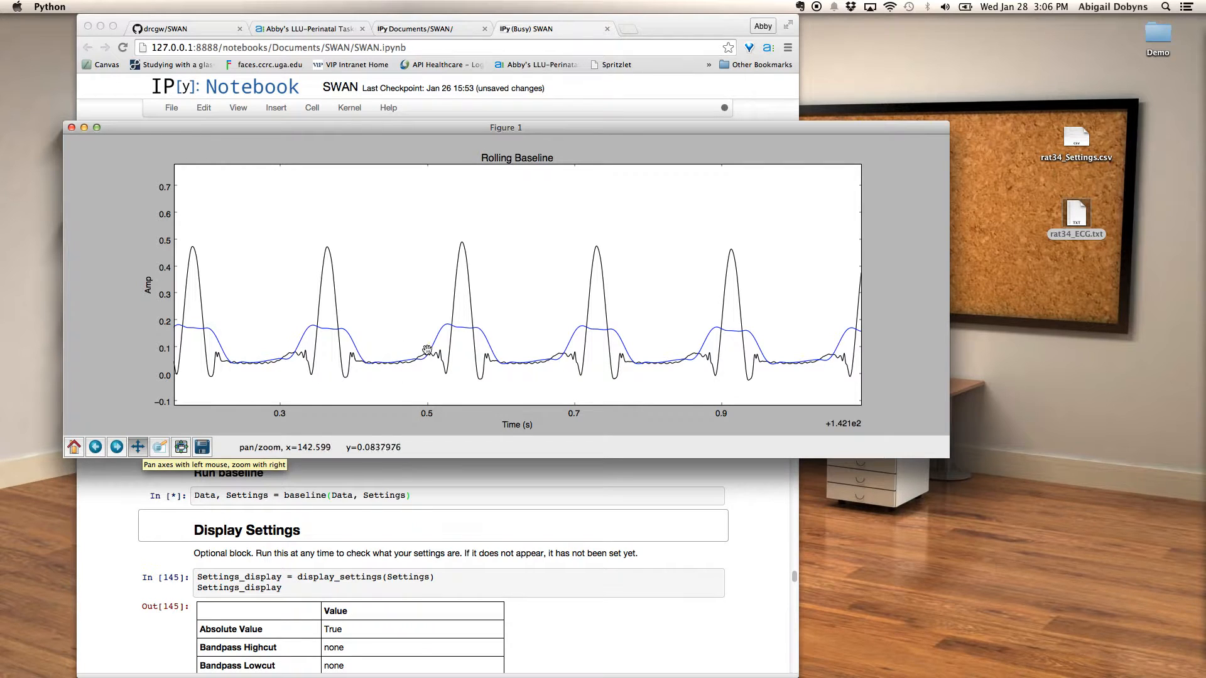
# Save the zoomed Rolling Baseline figure as baseline plot.pdf in the Demo folder on the Desktop
pyautogui.click(457, 331)
pyautogui.click(482, 337)
pyautogui.click(201, 447)
pyautogui.click(380, 211)
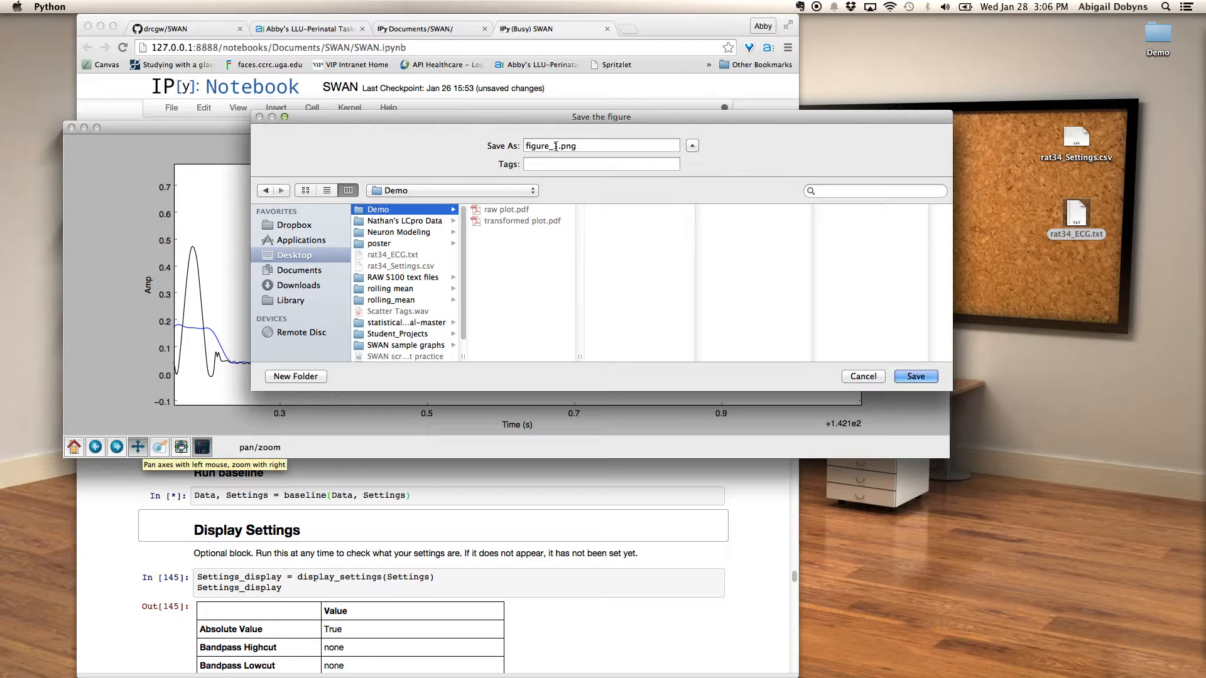
pyautogui.click(480, 145)
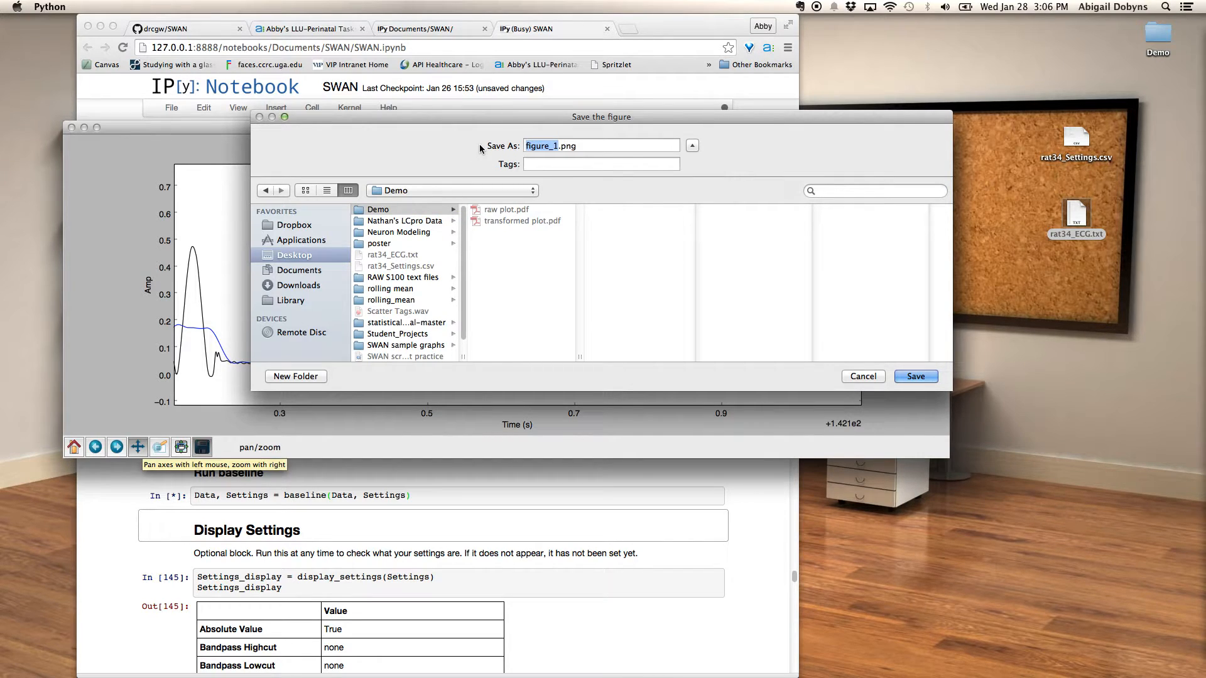
pyautogui.click(499, 221)
pyautogui.write('baseline')
pyautogui.press('Return')
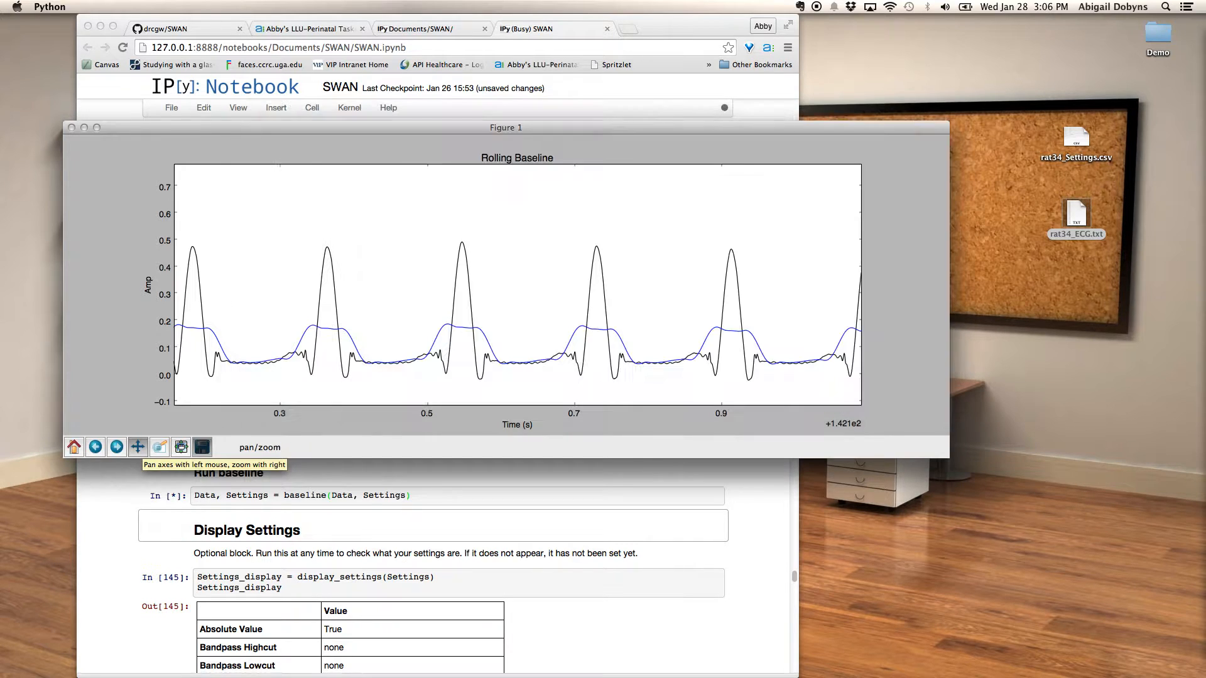
# Close the Rolling Baseline figure and run the display_settings(Settings) cell to list the current settings
pyautogui.click(72, 128)
pyautogui.scroll(-8, 481, 443)
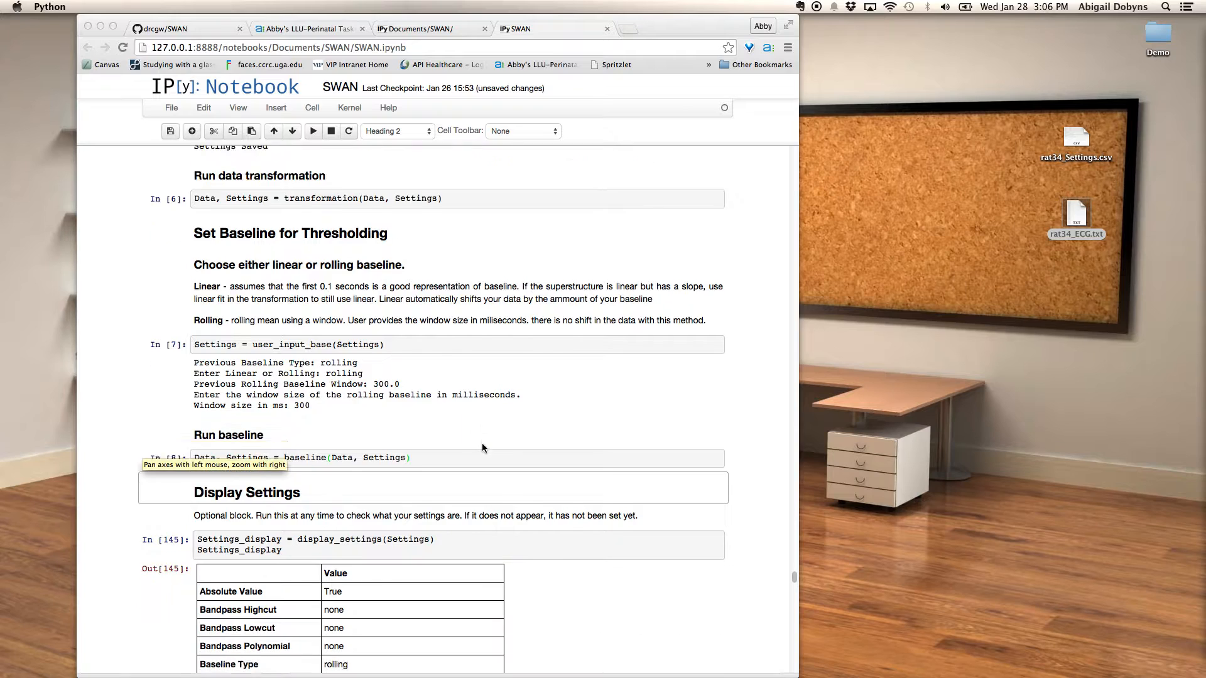
pyautogui.click(453, 303)
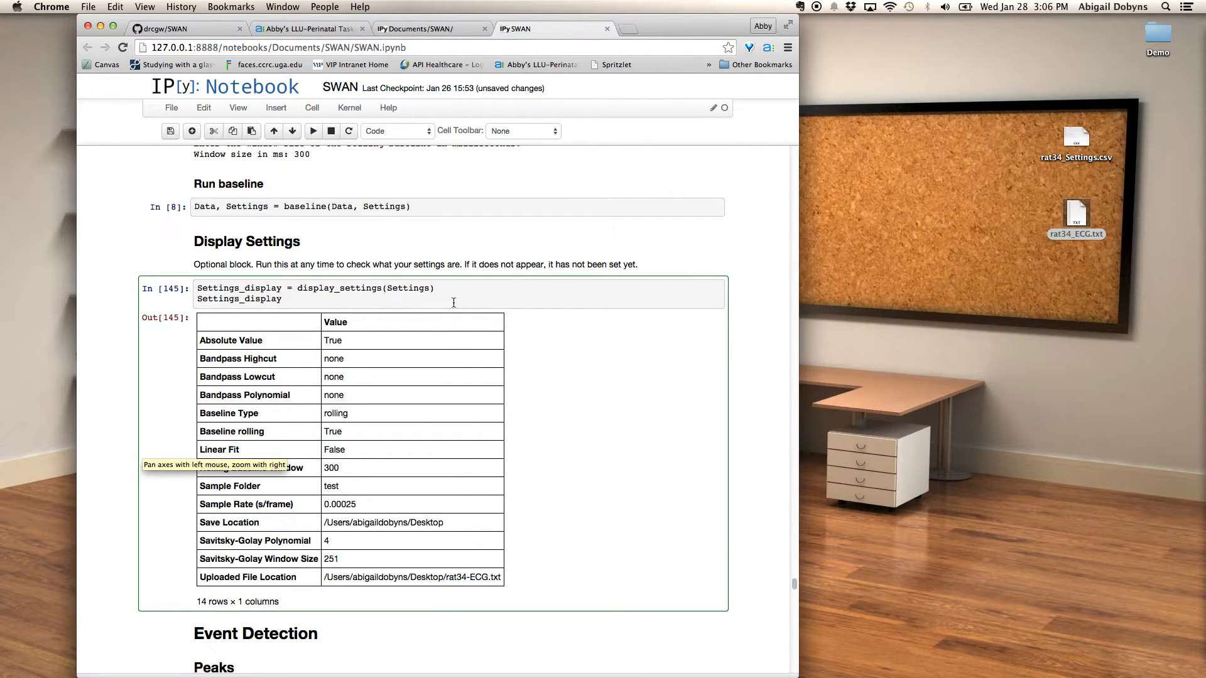
pyautogui.hotkey('shift', 'Return')
pyautogui.scroll(-2, 590, 469)
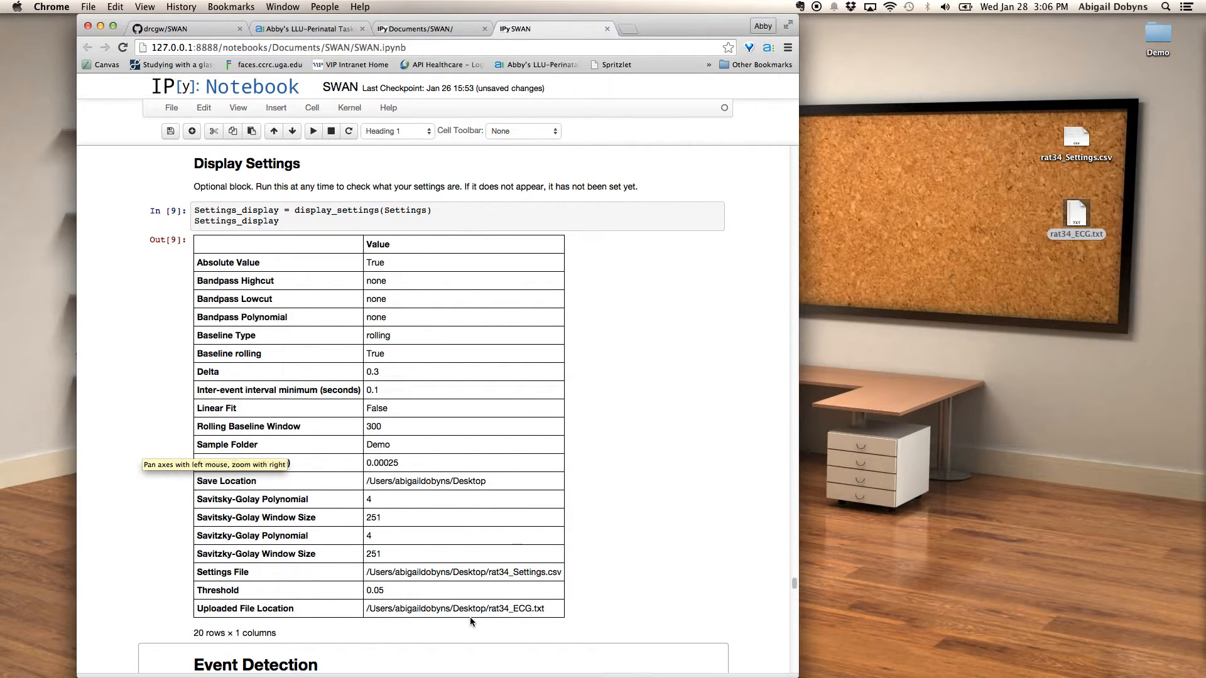
# Review the settings table against the baseline and data transformation cells above it
pyautogui.scroll(3, 470, 617)
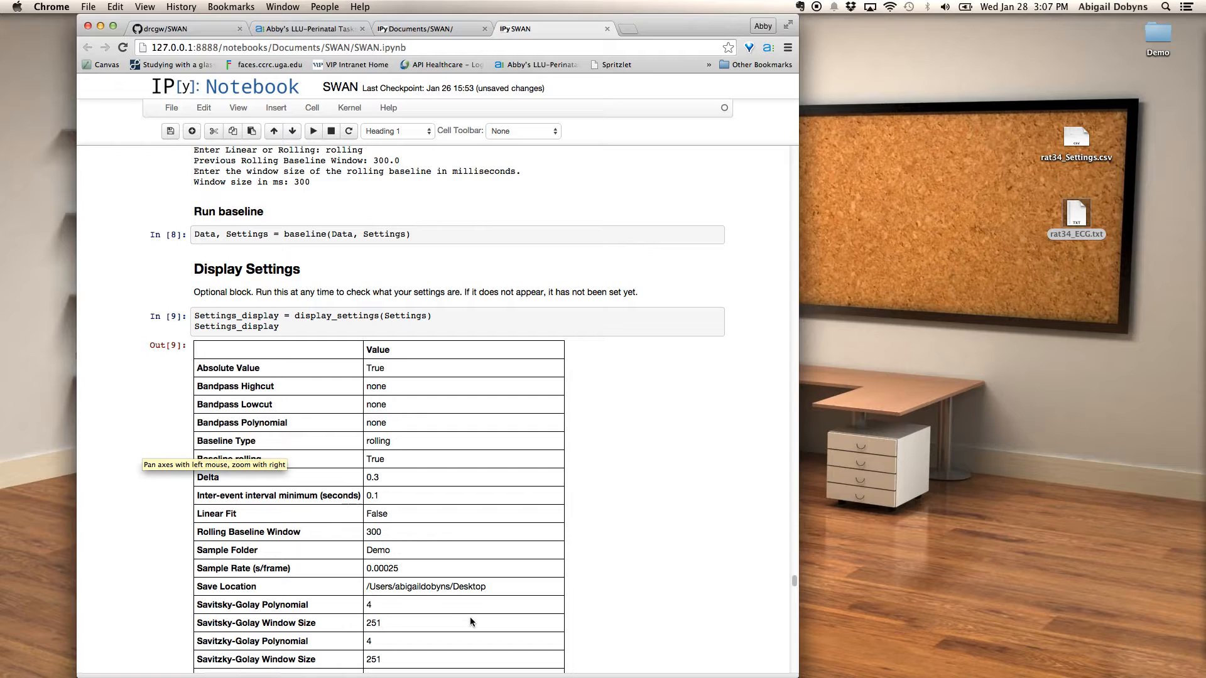
pyautogui.scroll(2, 469, 618)
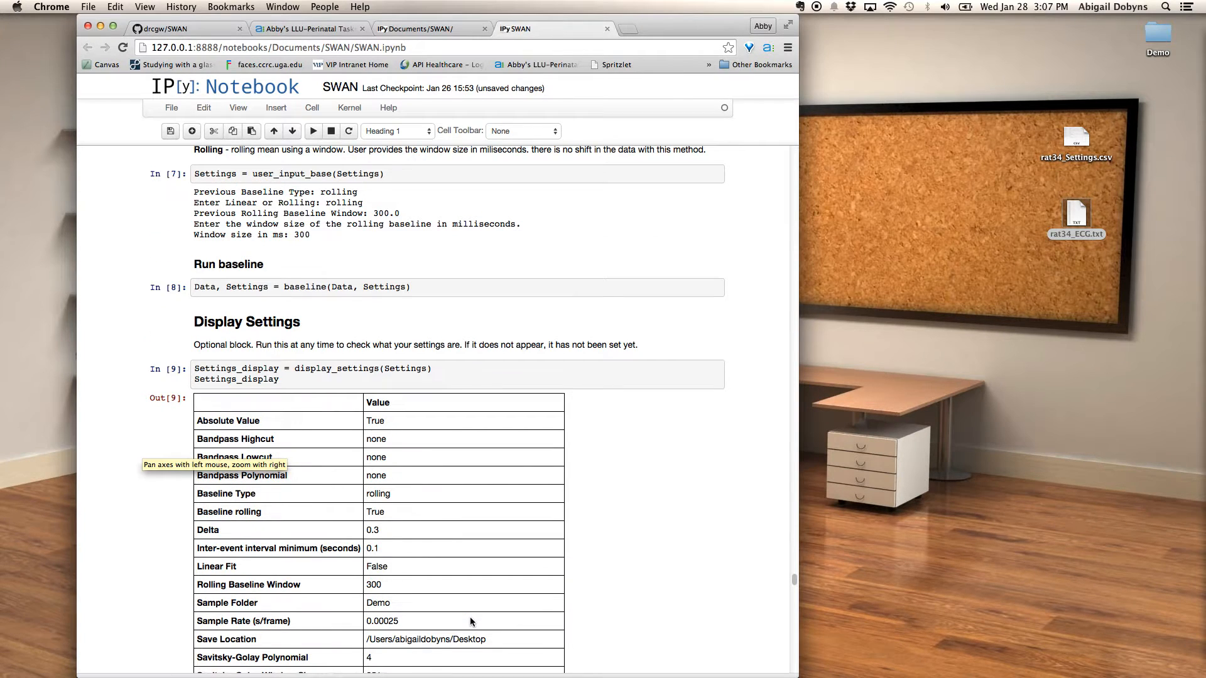
pyautogui.scroll(3, 470, 621)
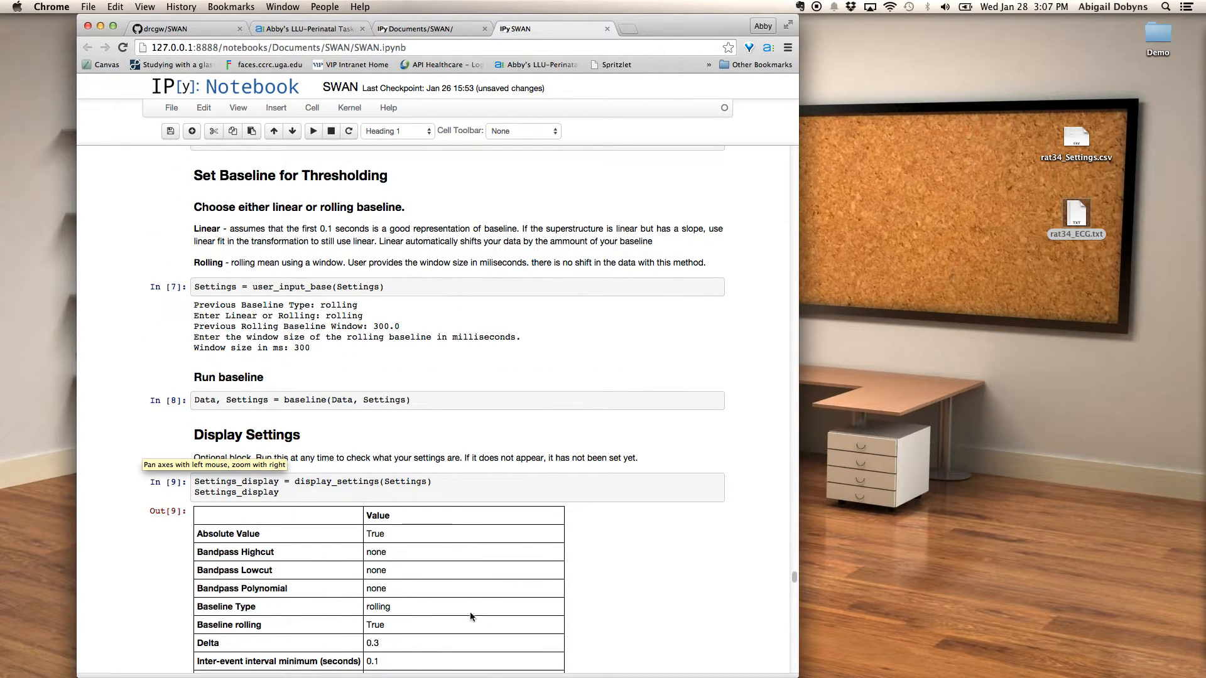
pyautogui.click(393, 284)
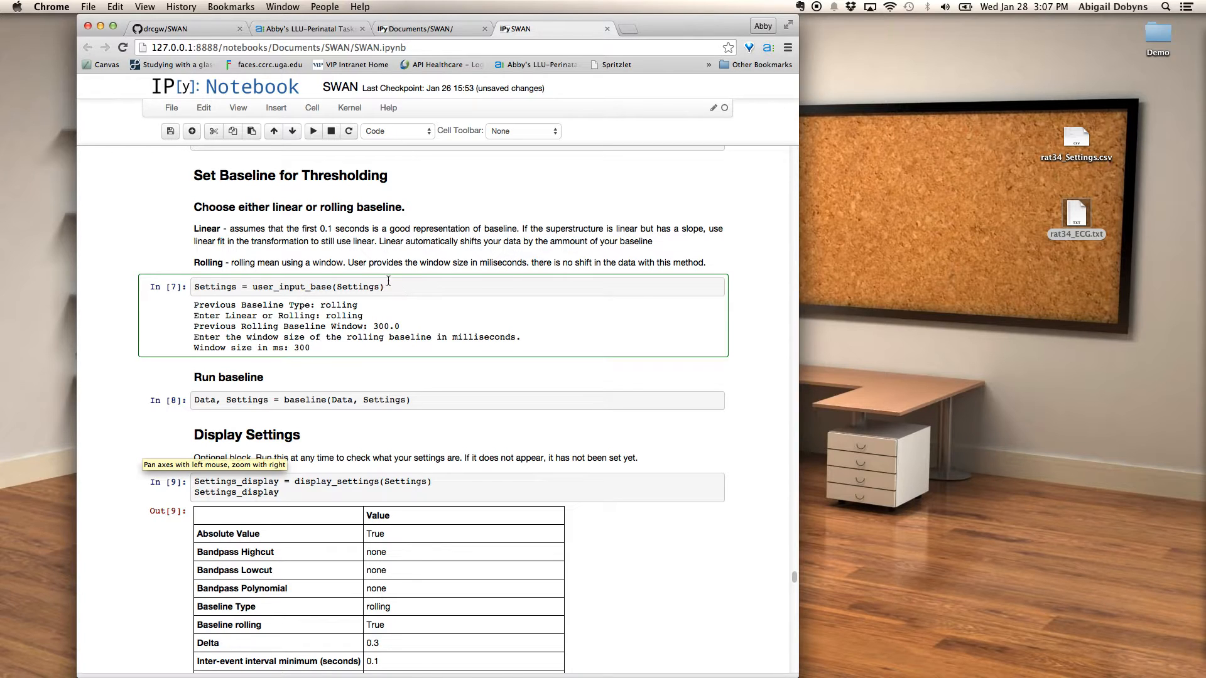
pyautogui.click(453, 400)
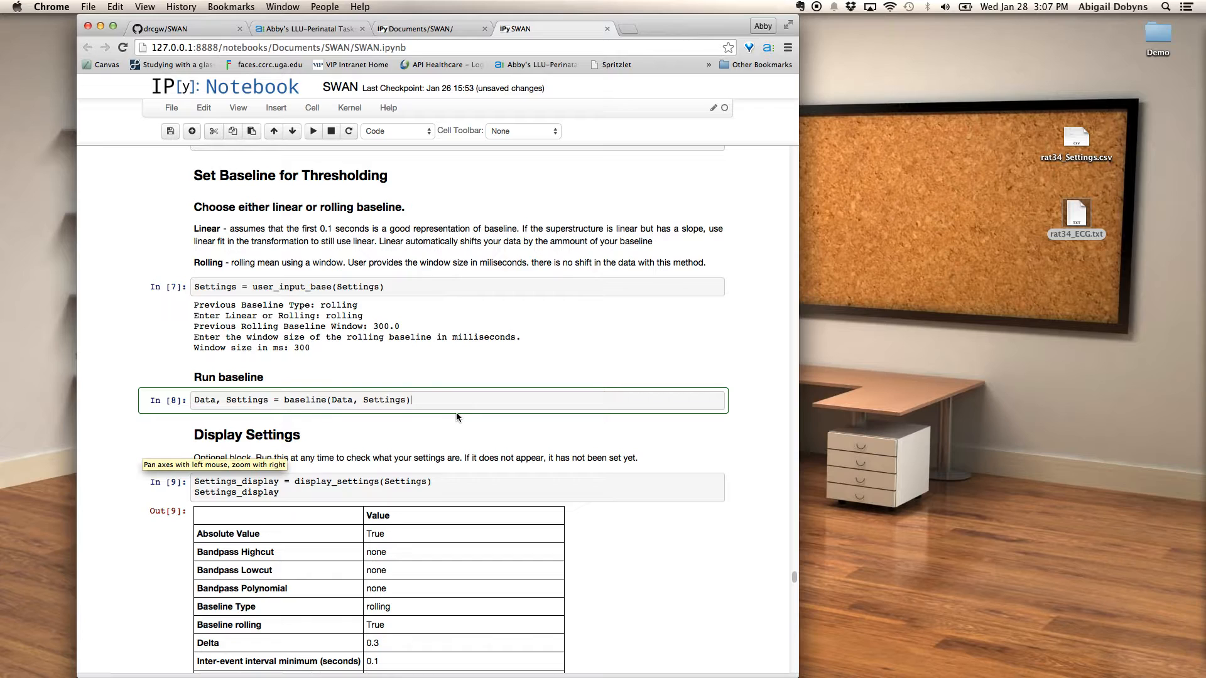
pyautogui.scroll(-2, 561, 581)
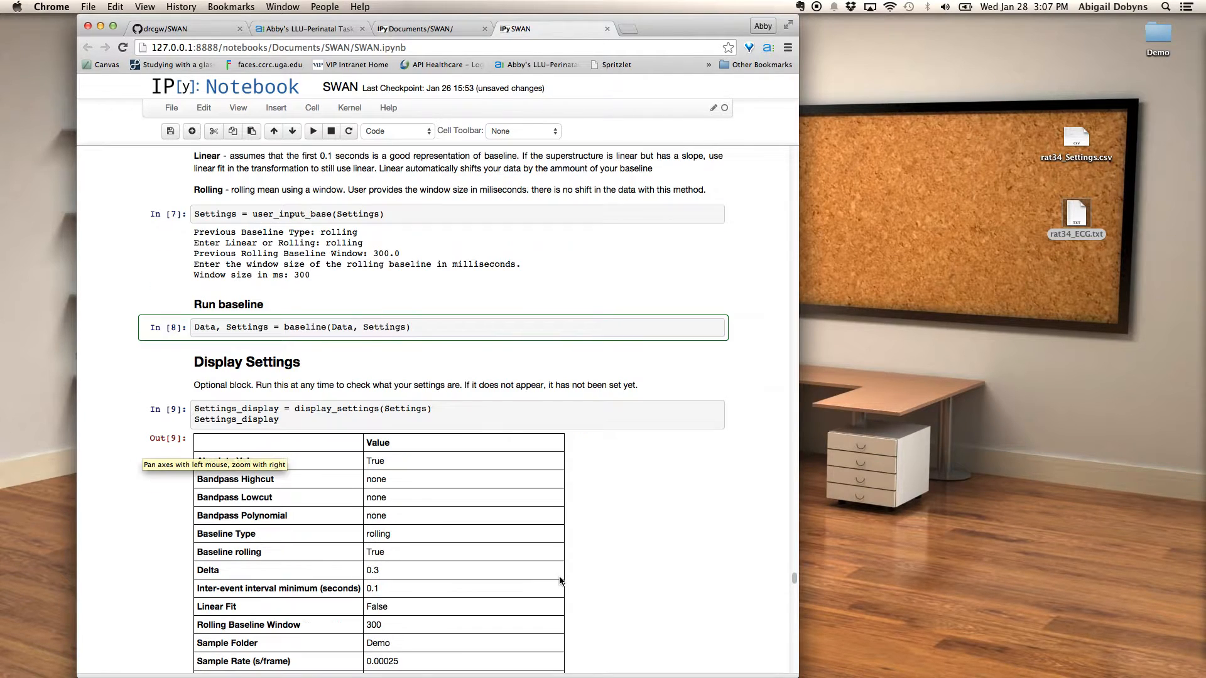
pyautogui.scroll(-1, 561, 581)
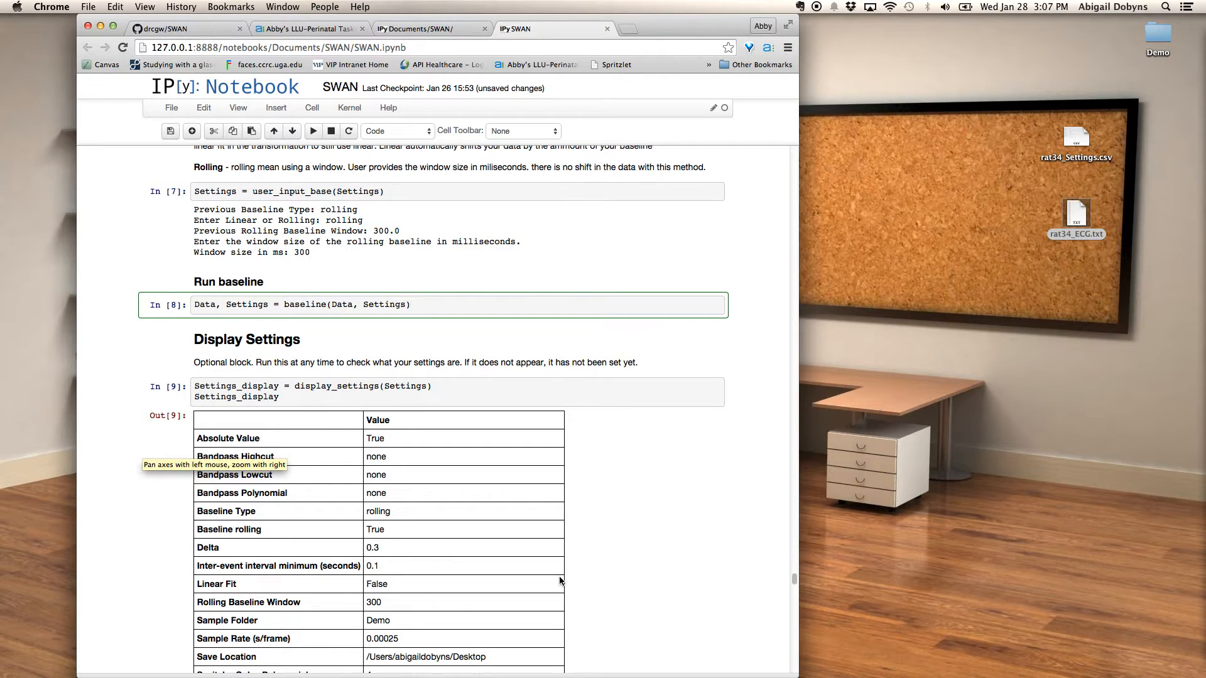
pyautogui.scroll(9, 561, 581)
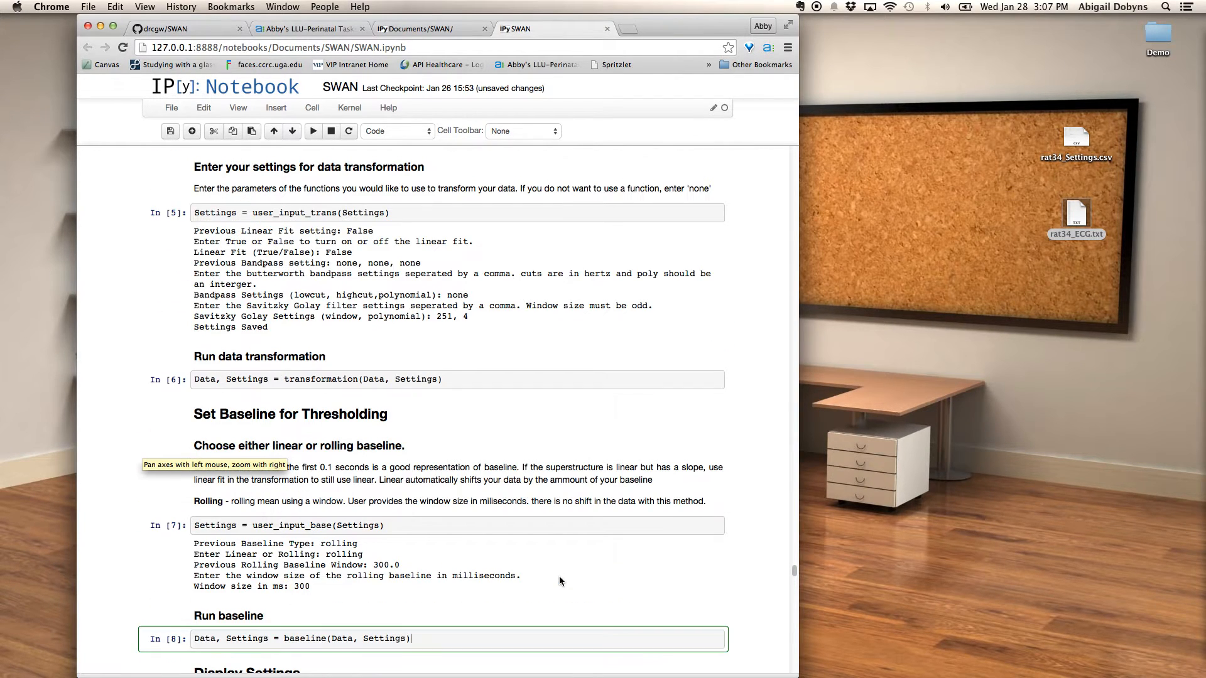
pyautogui.click(475, 208)
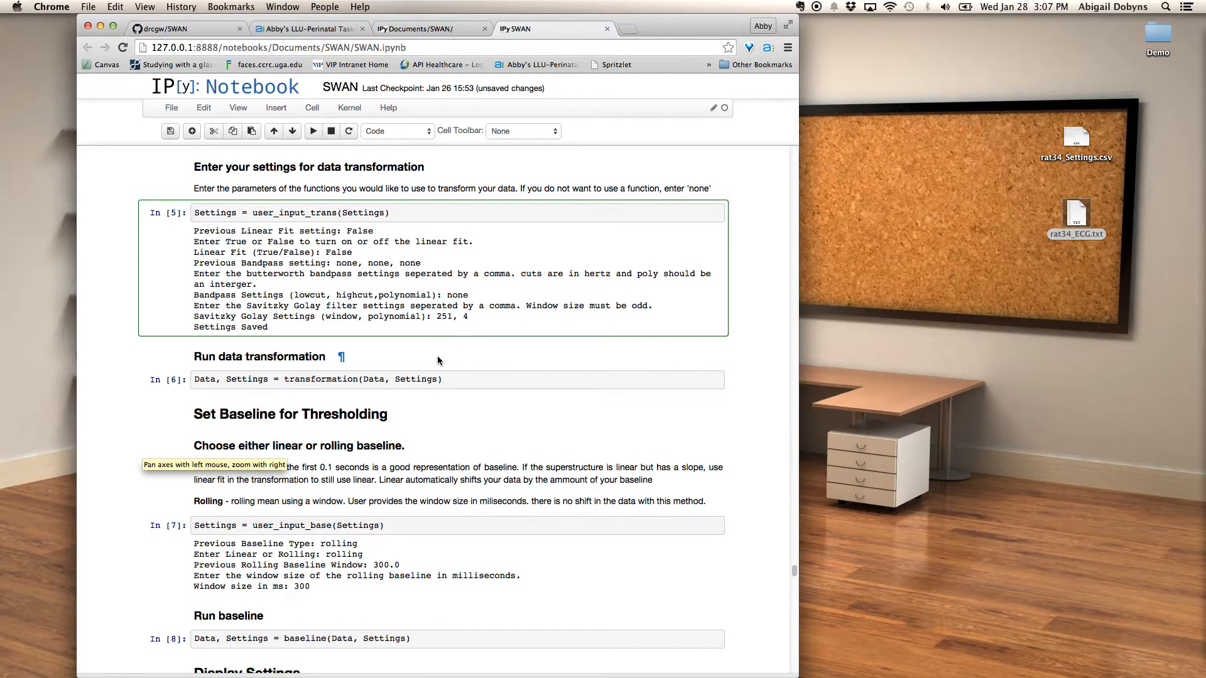
pyautogui.click(445, 384)
# Move the browser window clear of the figure area and run the event_peakdet_settings(Settings) cell with a delta value of 0.3
pyautogui.scroll(-5, 496, 485)
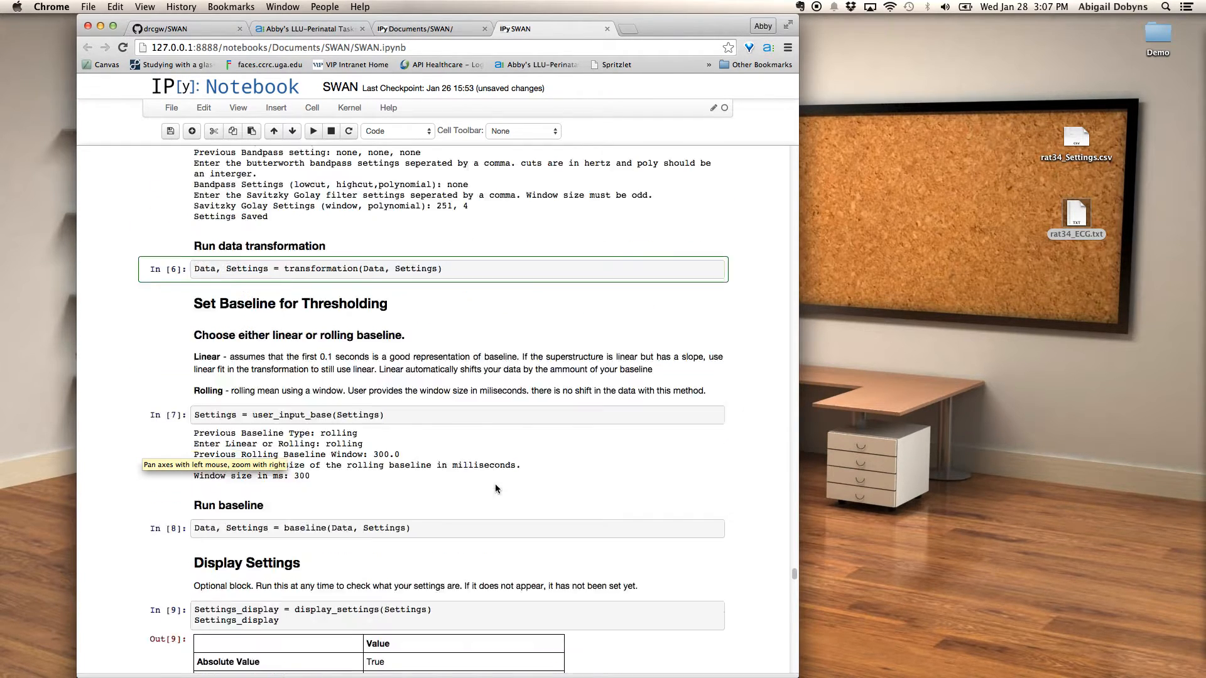
pyautogui.scroll(-15, 496, 485)
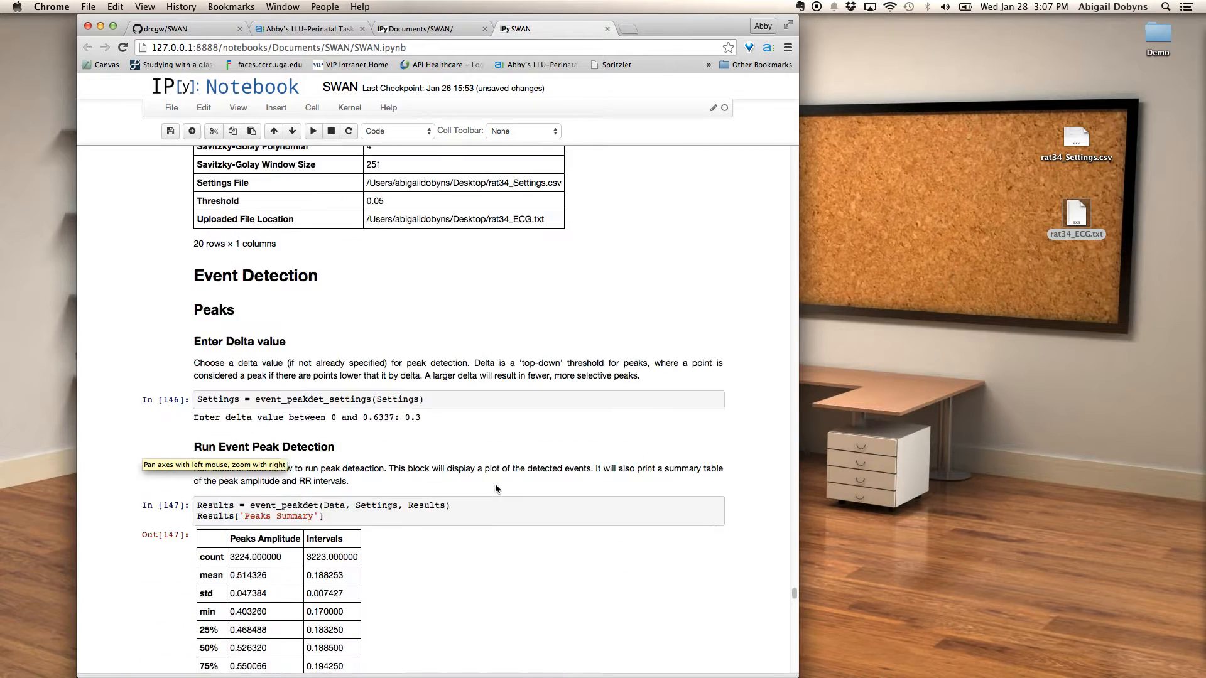
pyautogui.moveTo(450, 17); pyautogui.dragTo(704, 11)
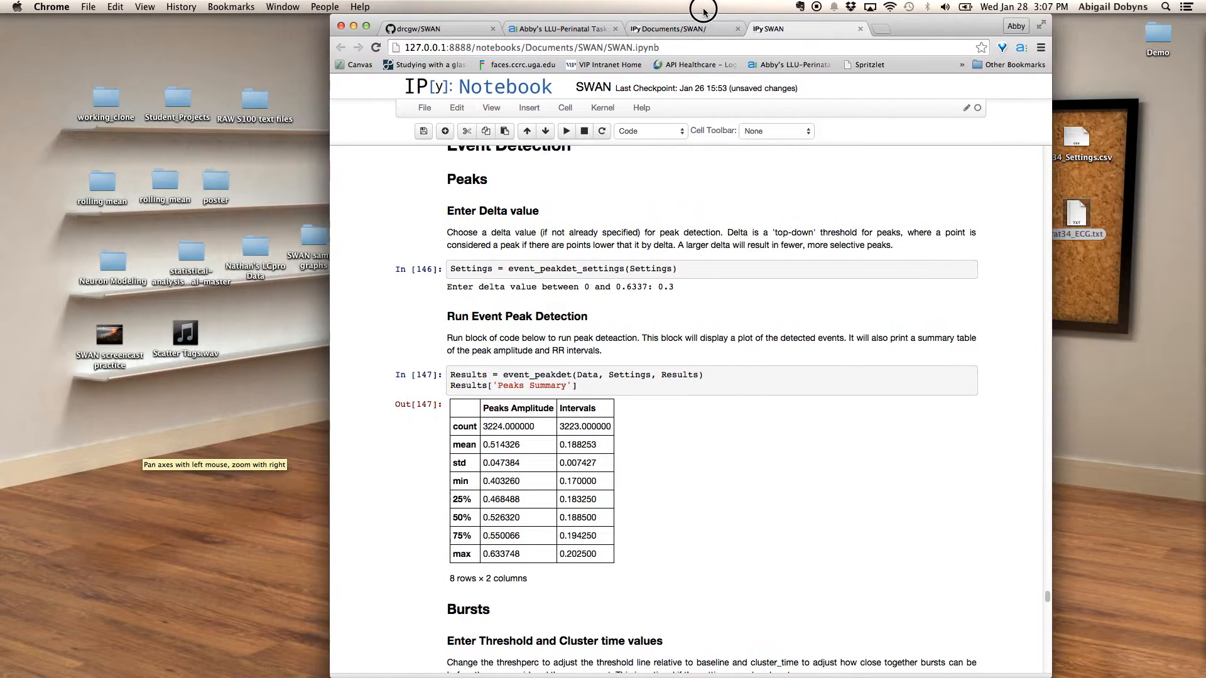
pyautogui.scroll(1, 720, 274)
pyautogui.click(721, 290)
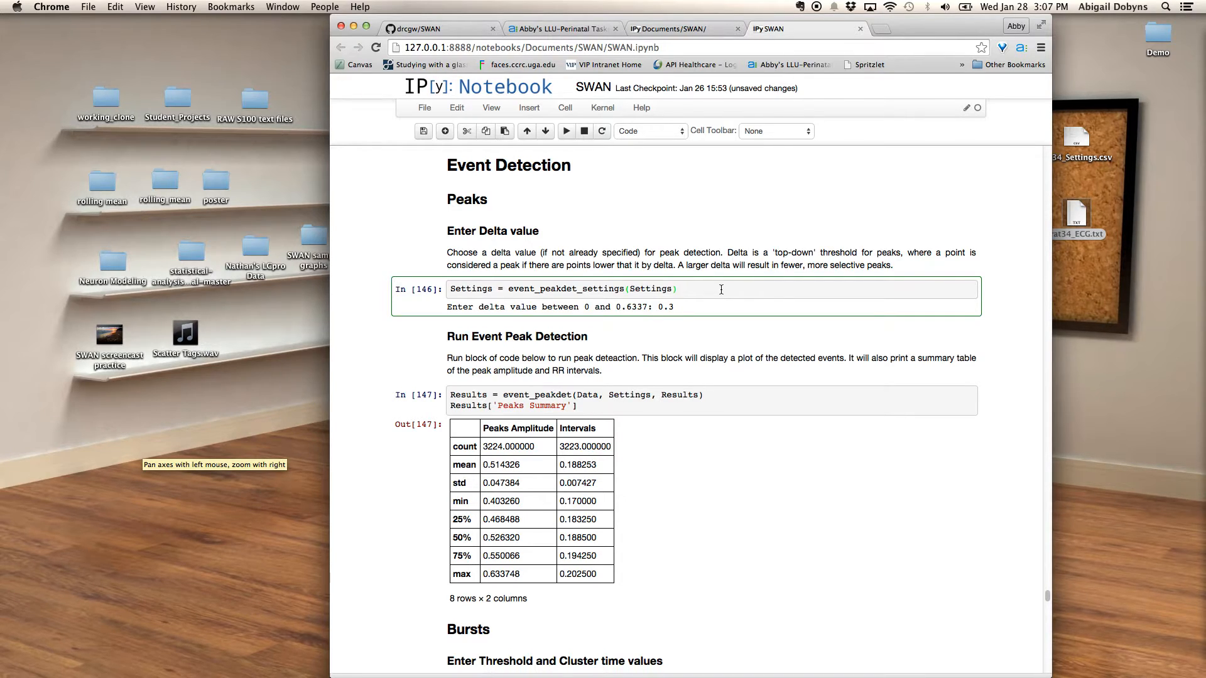
pyautogui.hotkey('shift', 'Return')
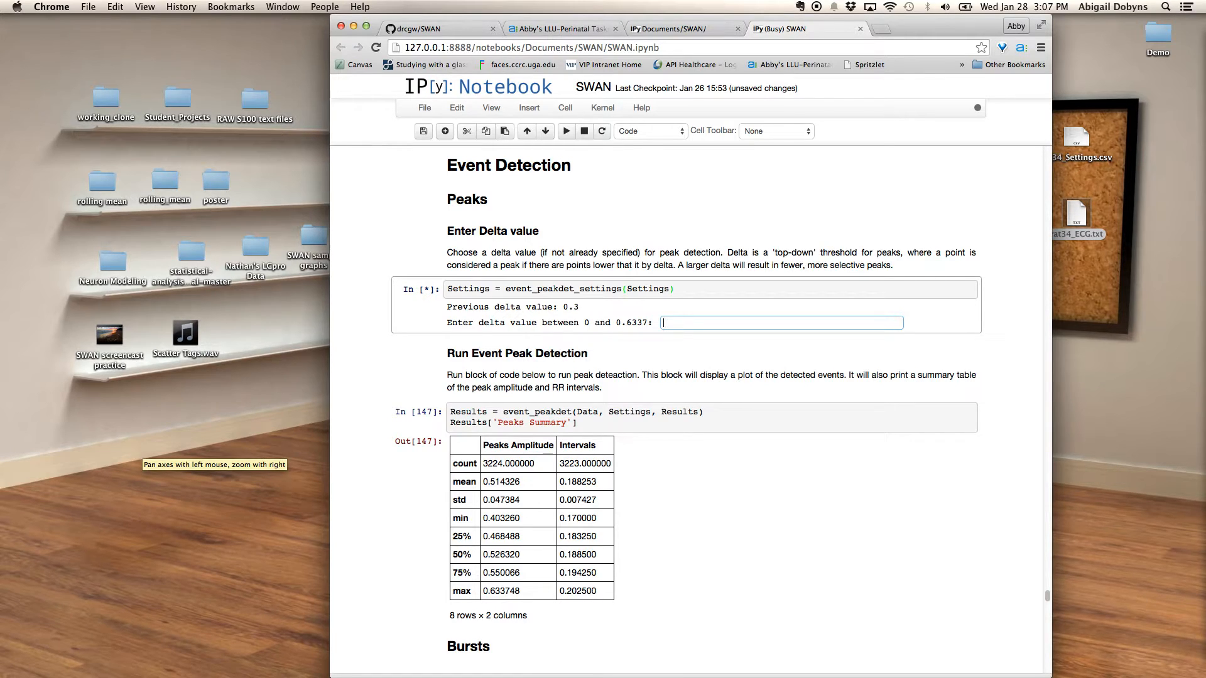
pyautogui.write('0.3')
pyautogui.press('Return')
# Run the event_peakdet cell and zoom the Peak Detection plot to a single wave between about 172.0 and 172.3 s
pyautogui.click(726, 420)
pyautogui.hotkey('shift', 'Return')
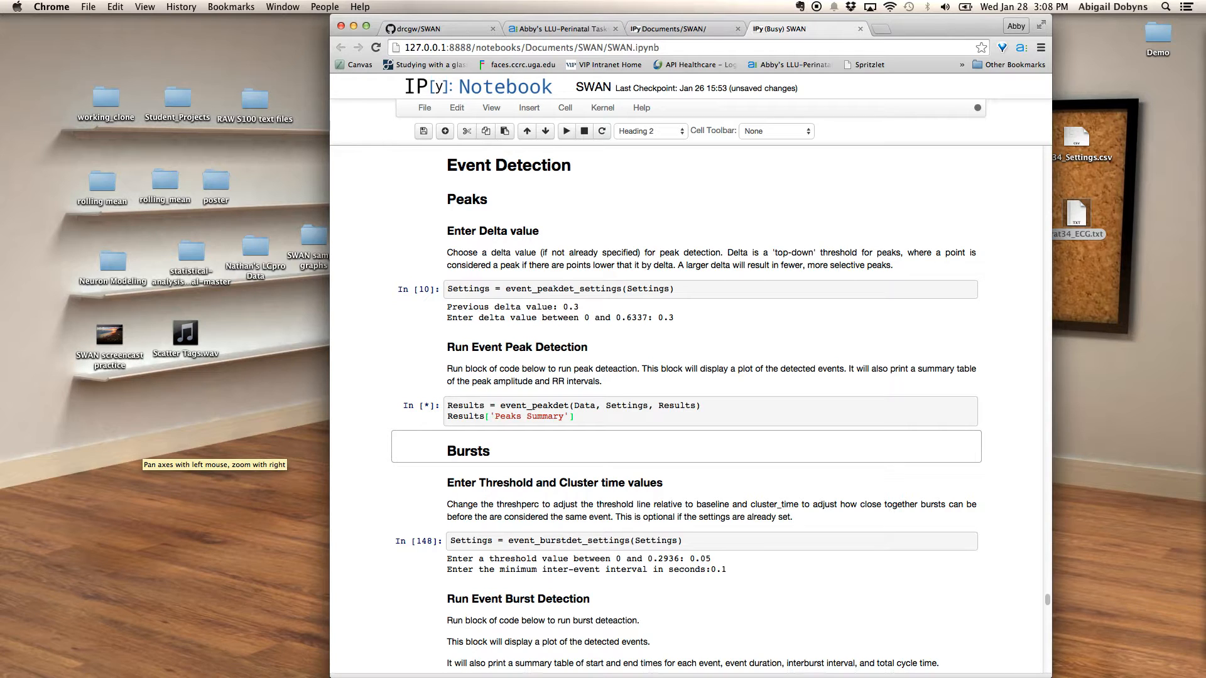
pyautogui.click(139, 447)
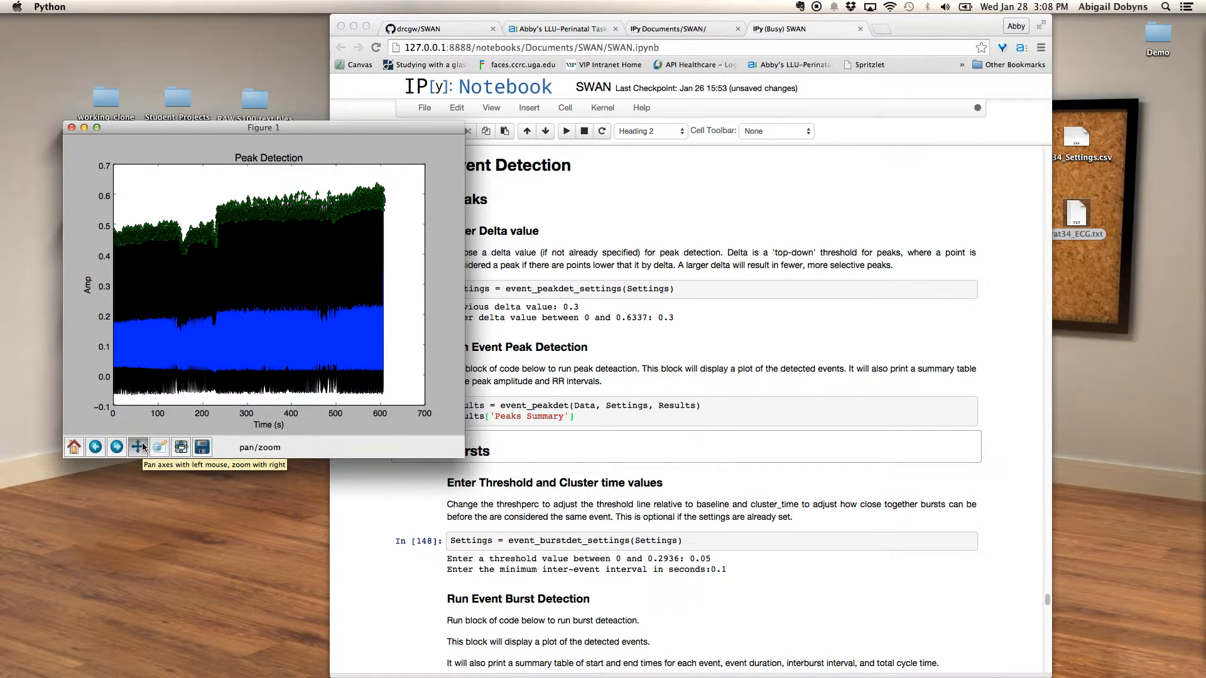
pyautogui.moveTo(187, 314); pyautogui.dragTo(412, 316)
pyautogui.moveTo(199, 316); pyautogui.dragTo(417, 321)
pyautogui.moveTo(219, 323); pyautogui.dragTo(457, 323)
pyautogui.moveTo(216, 326); pyautogui.dragTo(457, 324)
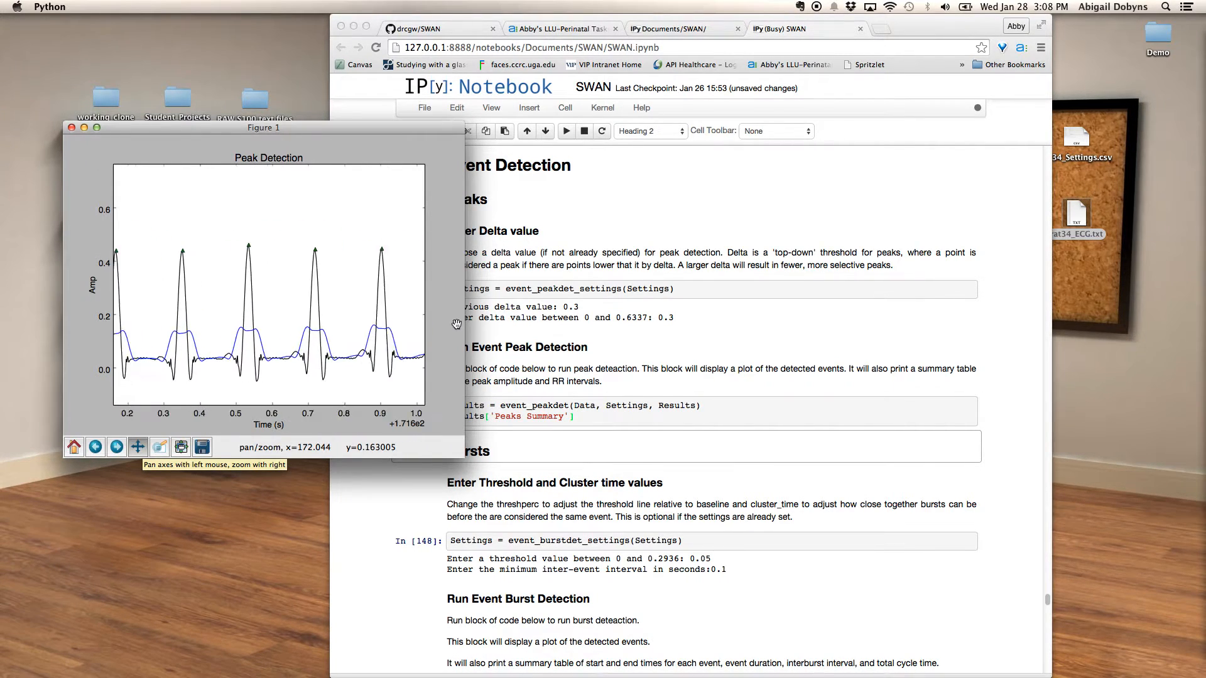
pyautogui.moveTo(247, 331); pyautogui.dragTo(386, 330)
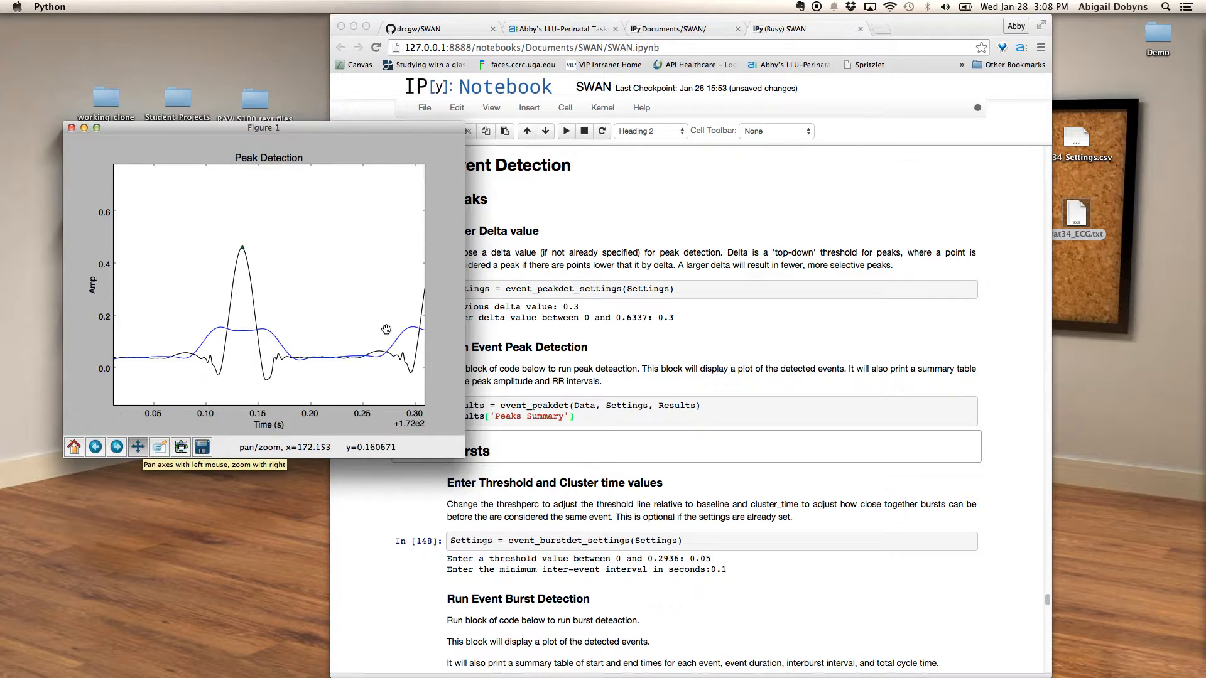
# Widen the Peak Detection view to the series of marked peaks between about 169.5 and 172.5 s
pyautogui.moveTo(235, 252); pyautogui.dragTo(350, 246)
pyautogui.moveTo(390, 284); pyautogui.dragTo(244, 283)
pyautogui.moveTo(337, 299); pyautogui.dragTo(303, 296)
pyautogui.moveTo(402, 298); pyautogui.dragTo(233, 306)
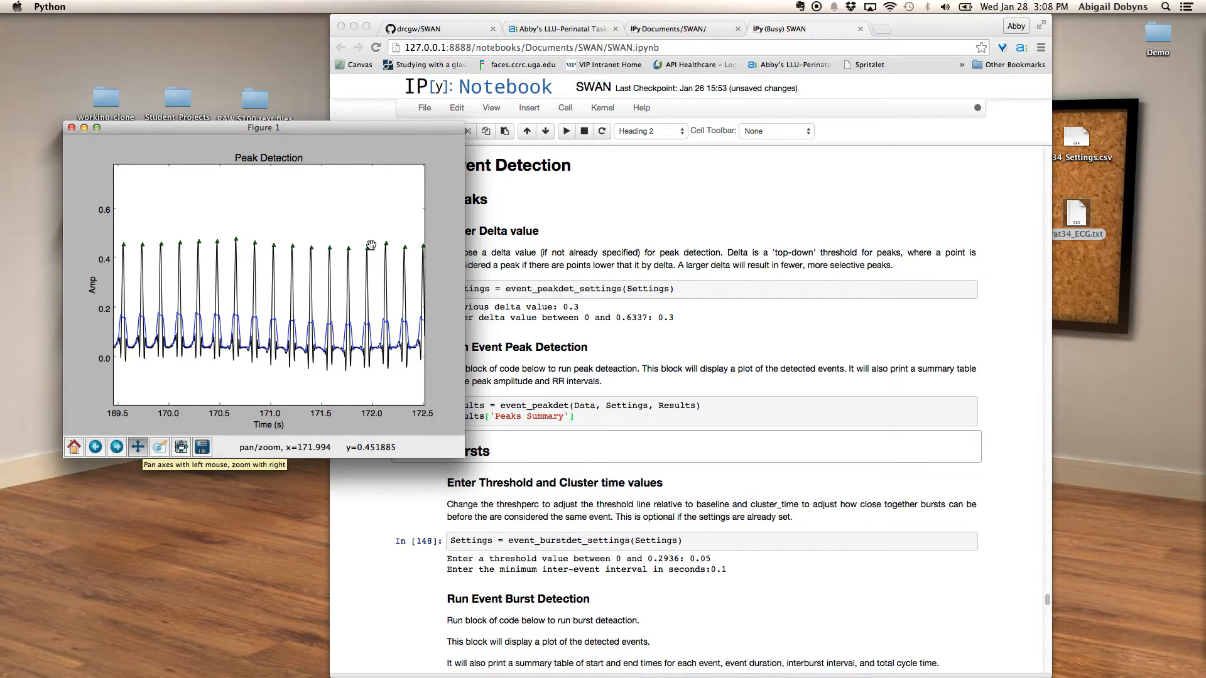
# Save the Peak Detection figure as peak plot.pdf in the Demo folder on the Desktop
pyautogui.click(206, 449)
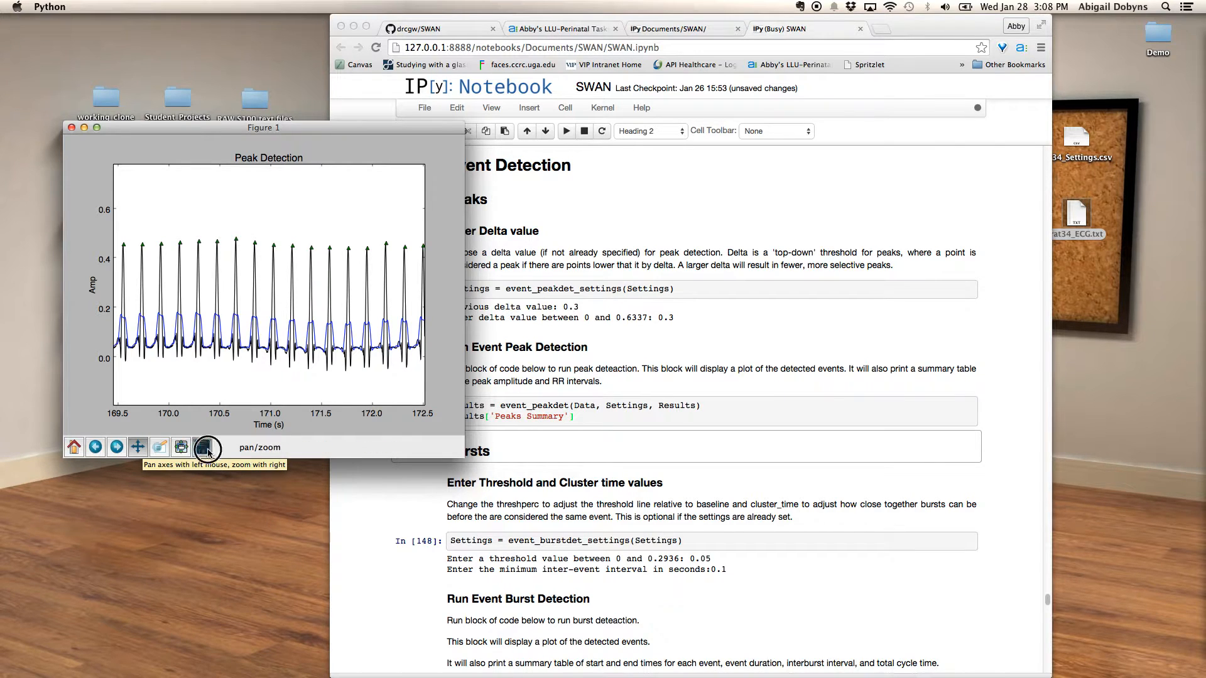
pyautogui.click(409, 211)
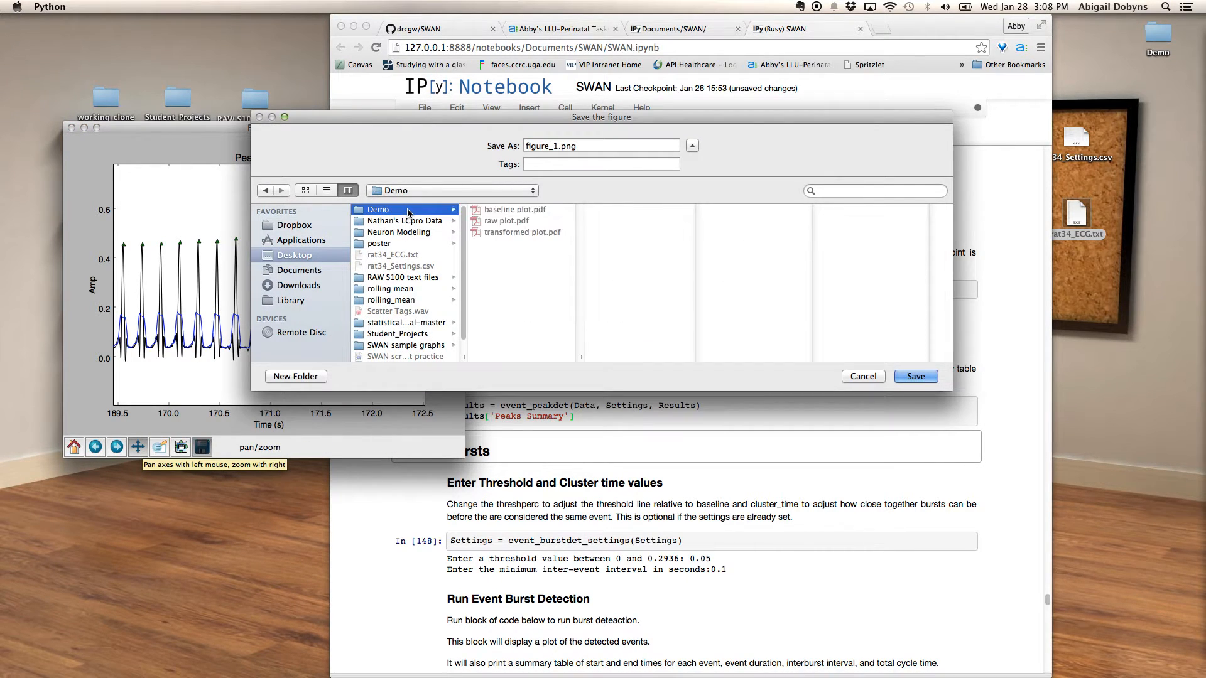
pyautogui.click(509, 231)
pyautogui.doubleClick(541, 146)
pyautogui.write('peak')
pyautogui.press('Return')
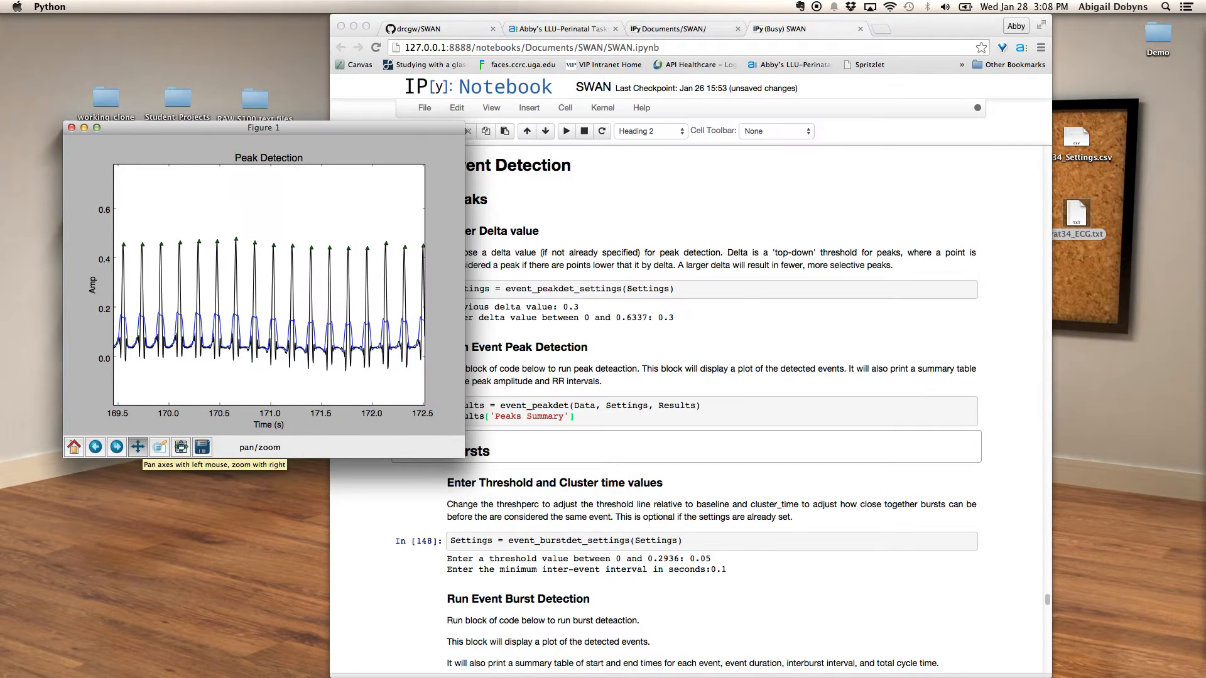
# Close the Peak Detection figure and review the Peaks Summary table of amplitudes and intervals
pyautogui.click(72, 128)
pyautogui.scroll(-1, 582, 353)
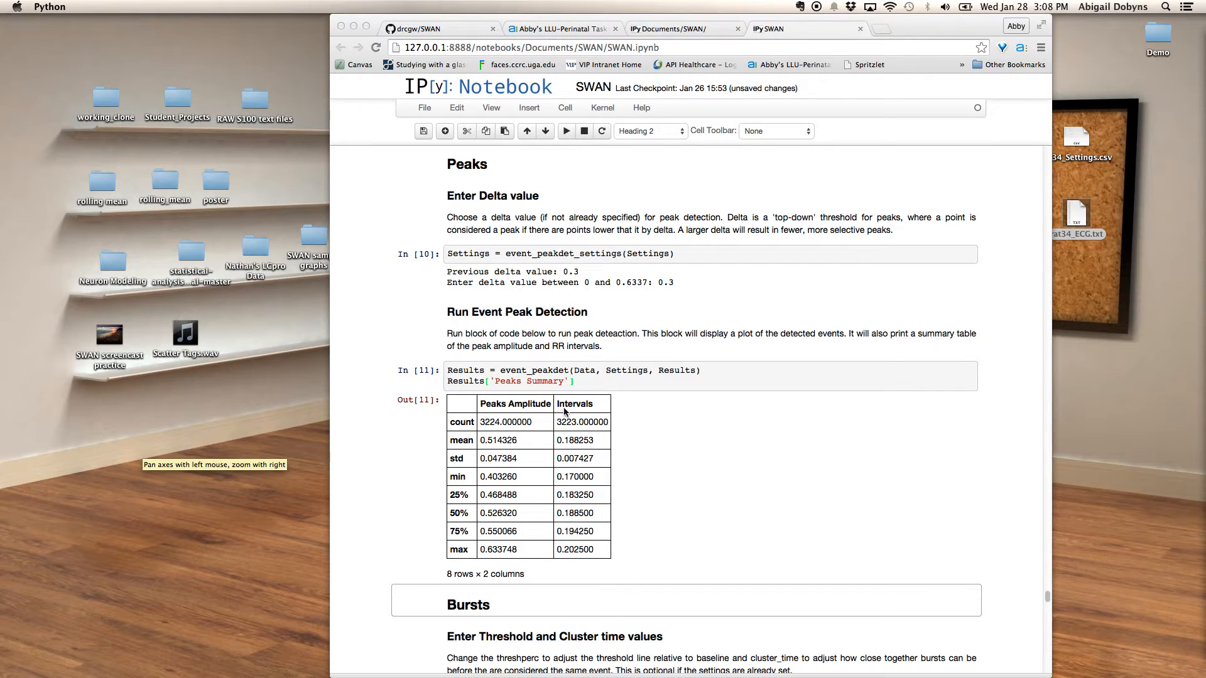
pyautogui.scroll(-2, 537, 449)
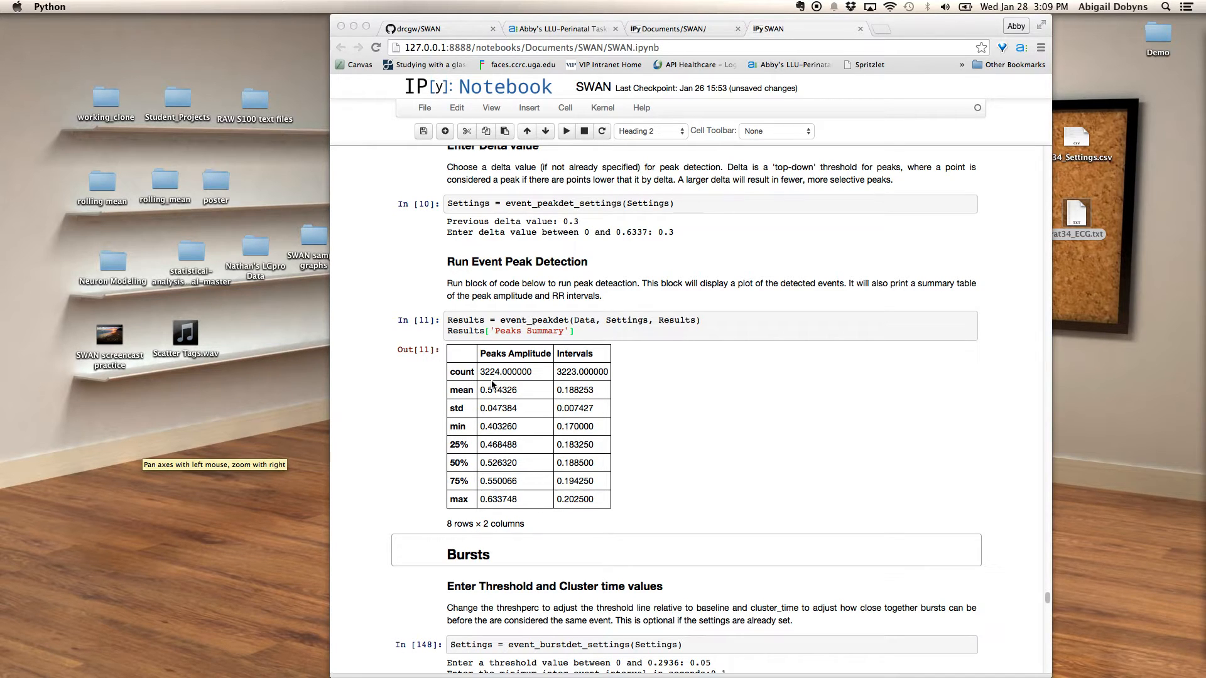
pyautogui.scroll(-10, 702, 443)
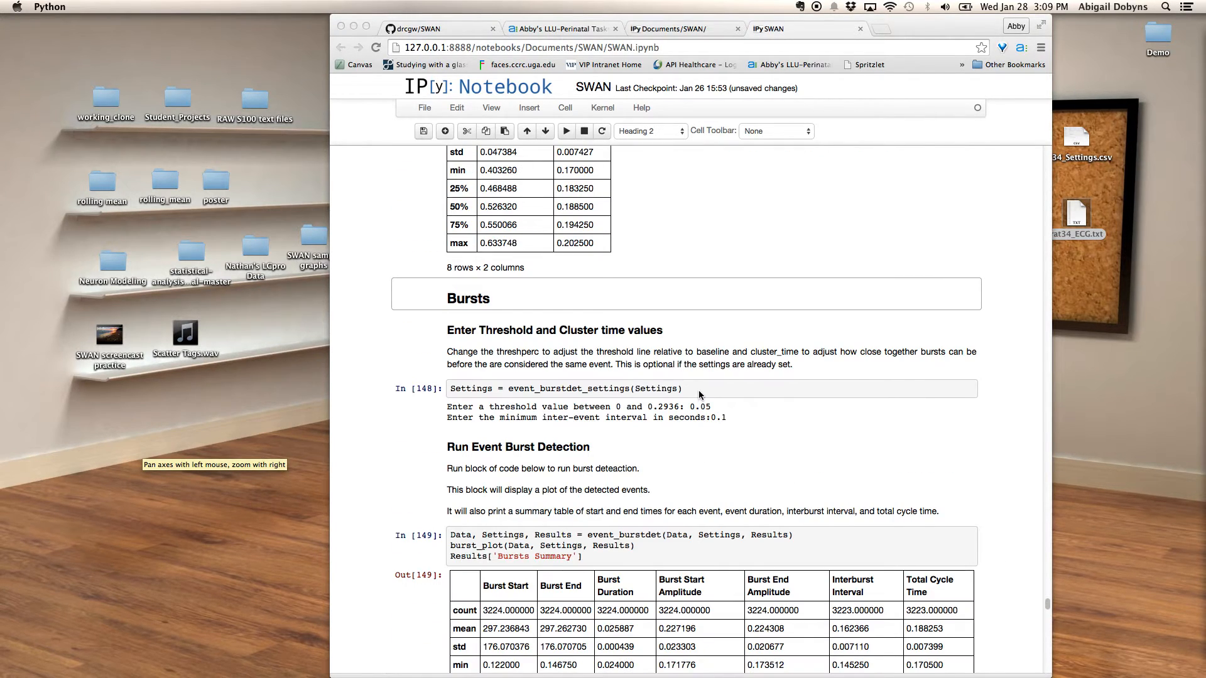
# Run the event_burstdet_settings(Settings) cell with a threshold of 0.05 and a minimum inter-event interval of 0.1 s
pyautogui.click(698, 390)
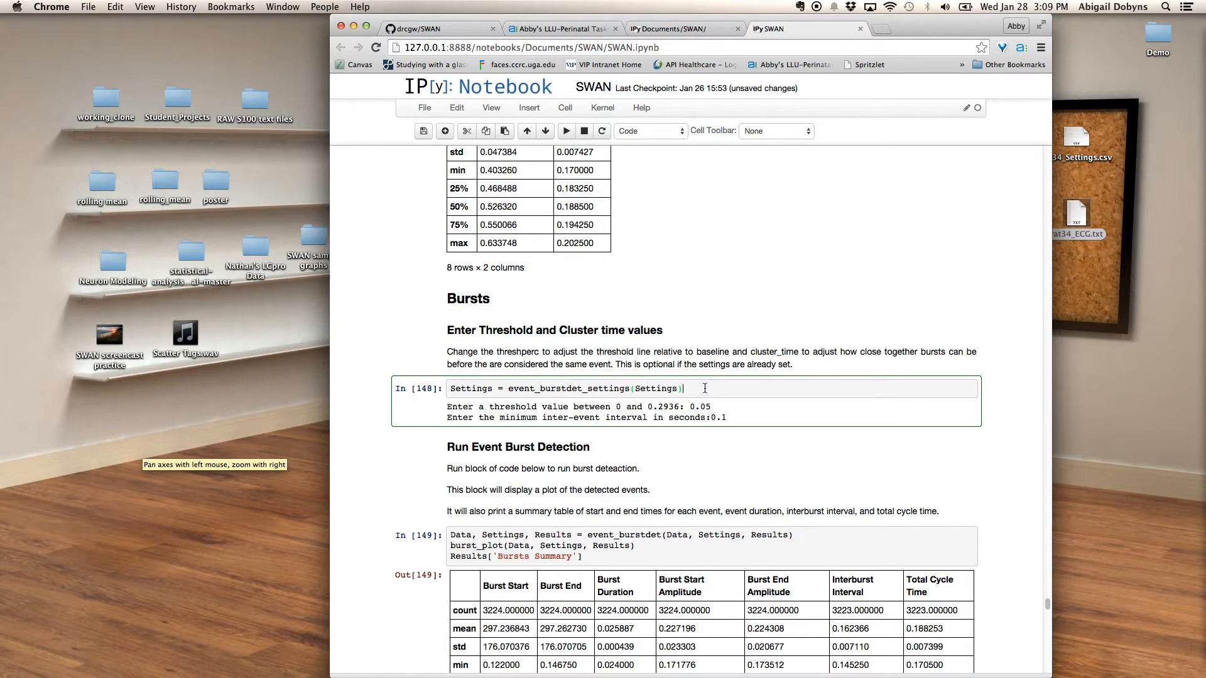
pyautogui.hotkey('shift', 'Return')
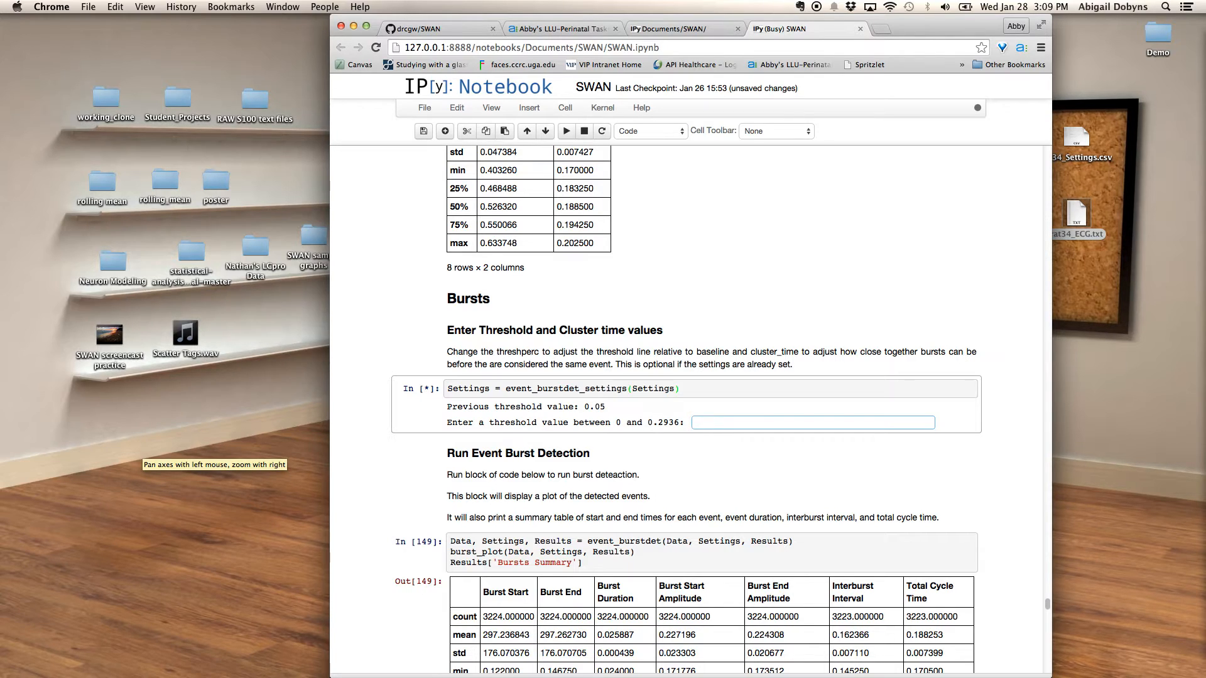
pyautogui.write('0.05')
pyautogui.press('Return')
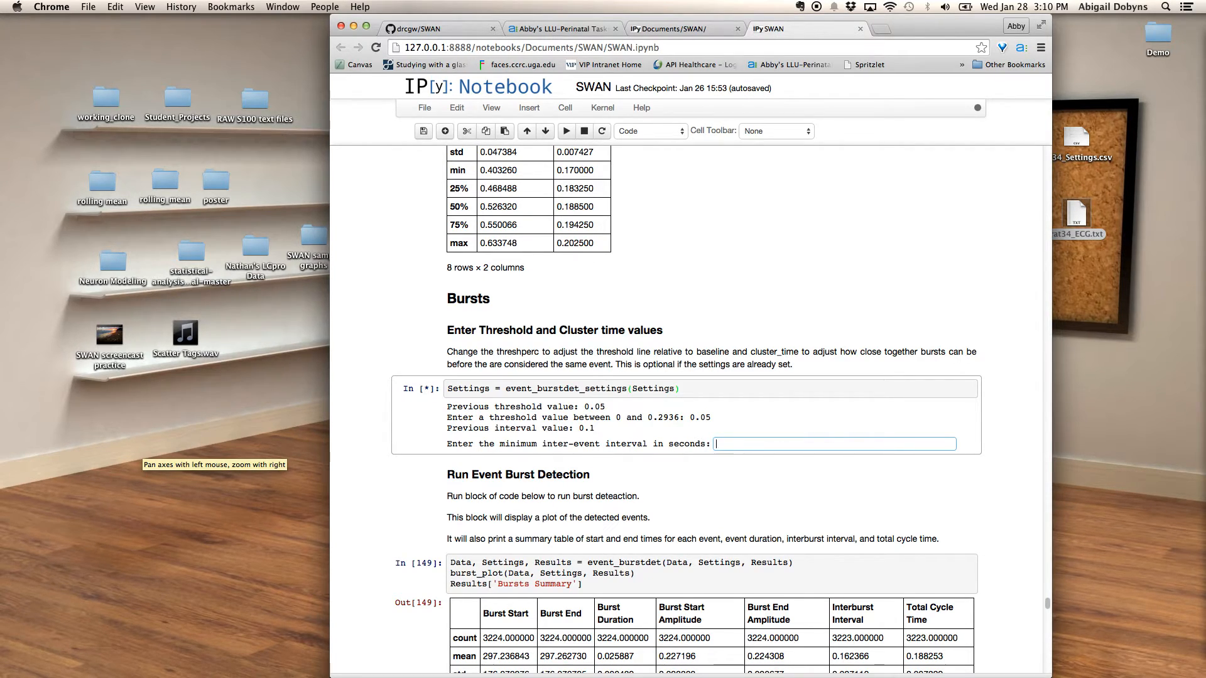
pyautogui.write('0.1')
pyautogui.press('Return')
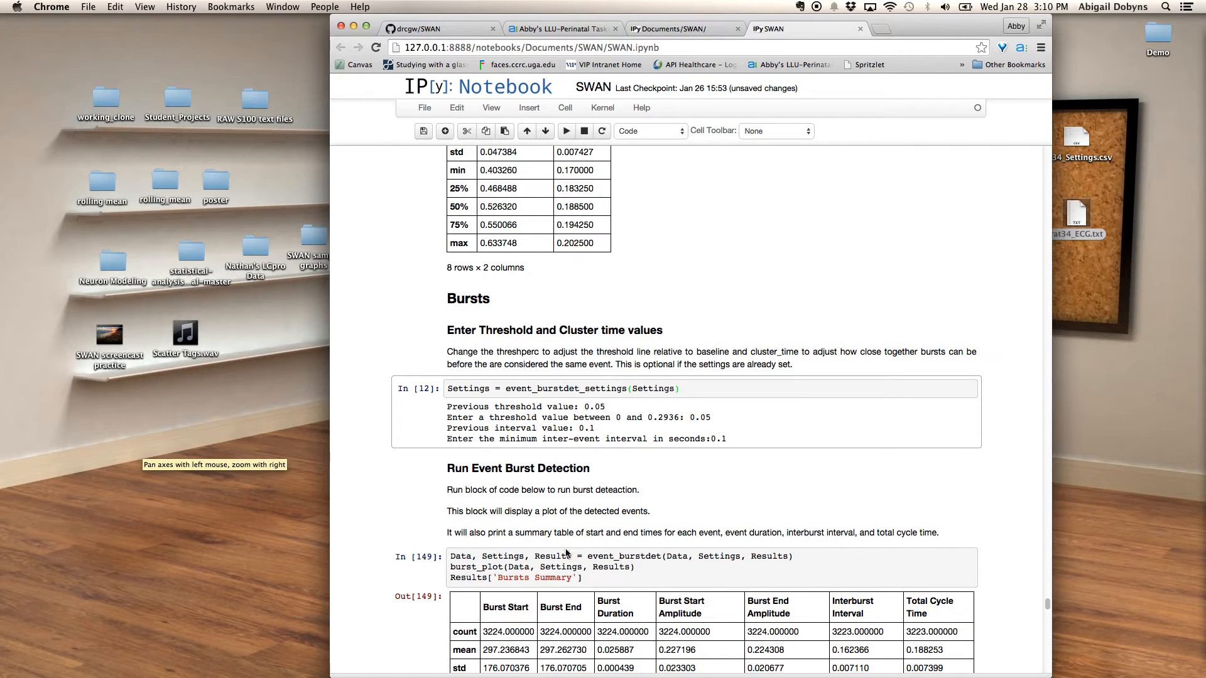
# Run the burst detection cell with event_burstdet, burst_plot and the Bursts Summary output
pyautogui.scroll(-1, 620, 552)
pyautogui.scroll(-4, 620, 552)
pyautogui.click(620, 460)
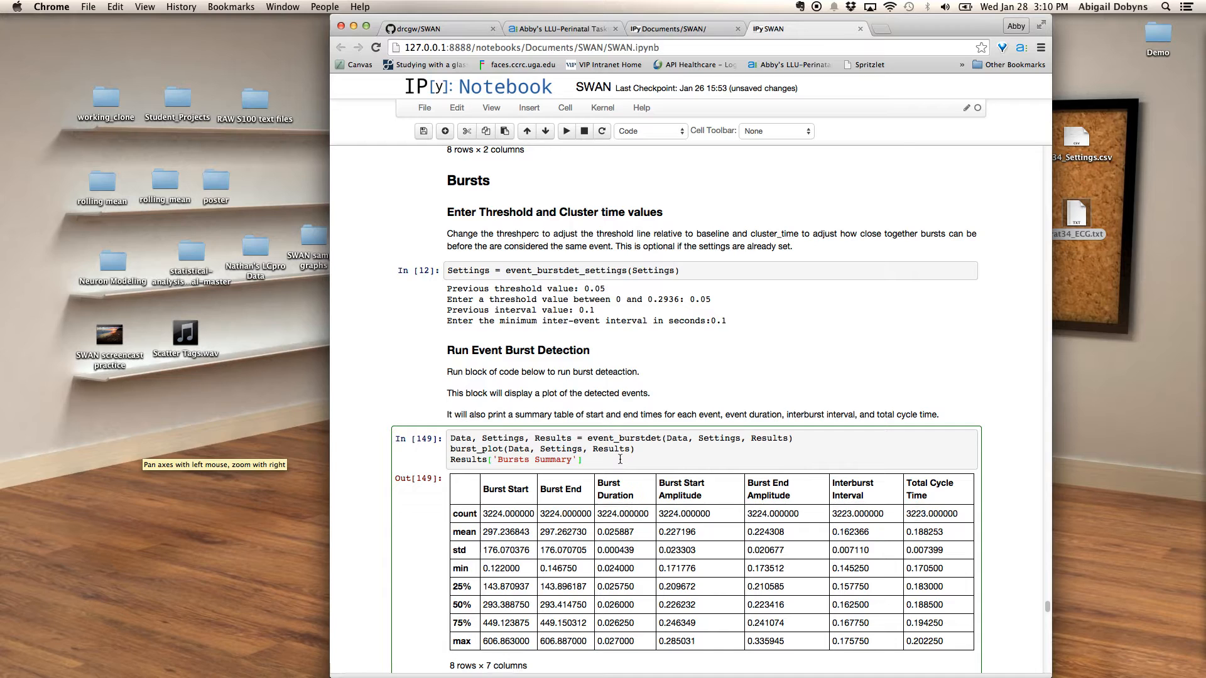
pyautogui.hotkey('shift', 'Return')
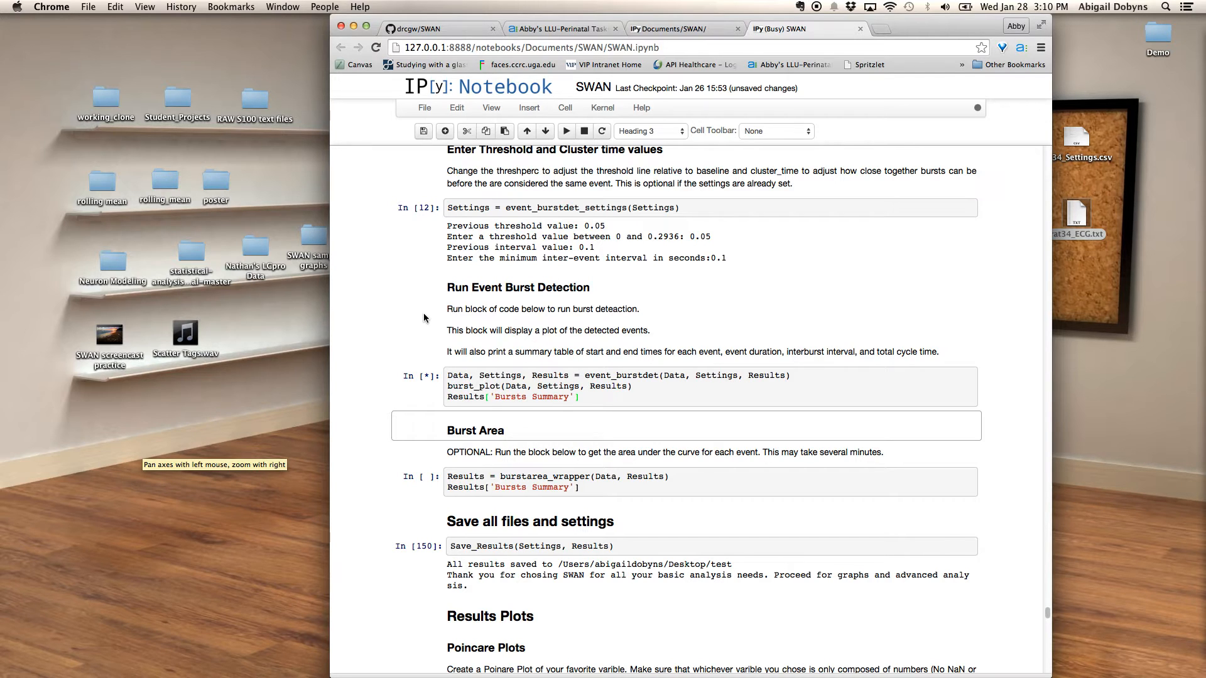
# Widen the Event Detection figure and zoom in on the marked bursts between about 121.4 and 122.05 s
pyautogui.click(137, 447)
pyautogui.moveTo(161, 349); pyautogui.dragTo(392, 354)
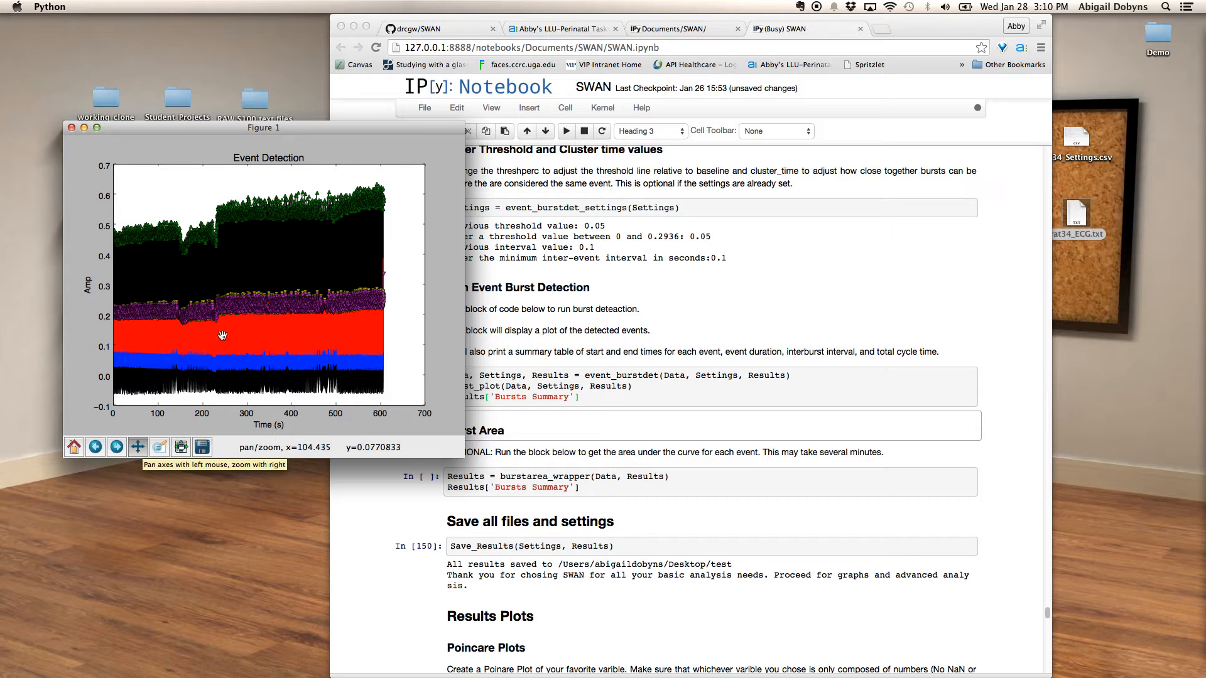
pyautogui.moveTo(209, 349); pyautogui.dragTo(905, 353)
pyautogui.moveTo(282, 311); pyautogui.dragTo(723, 326)
pyautogui.moveTo(388, 326); pyautogui.dragTo(730, 327)
pyautogui.moveTo(334, 342); pyautogui.dragTo(672, 309)
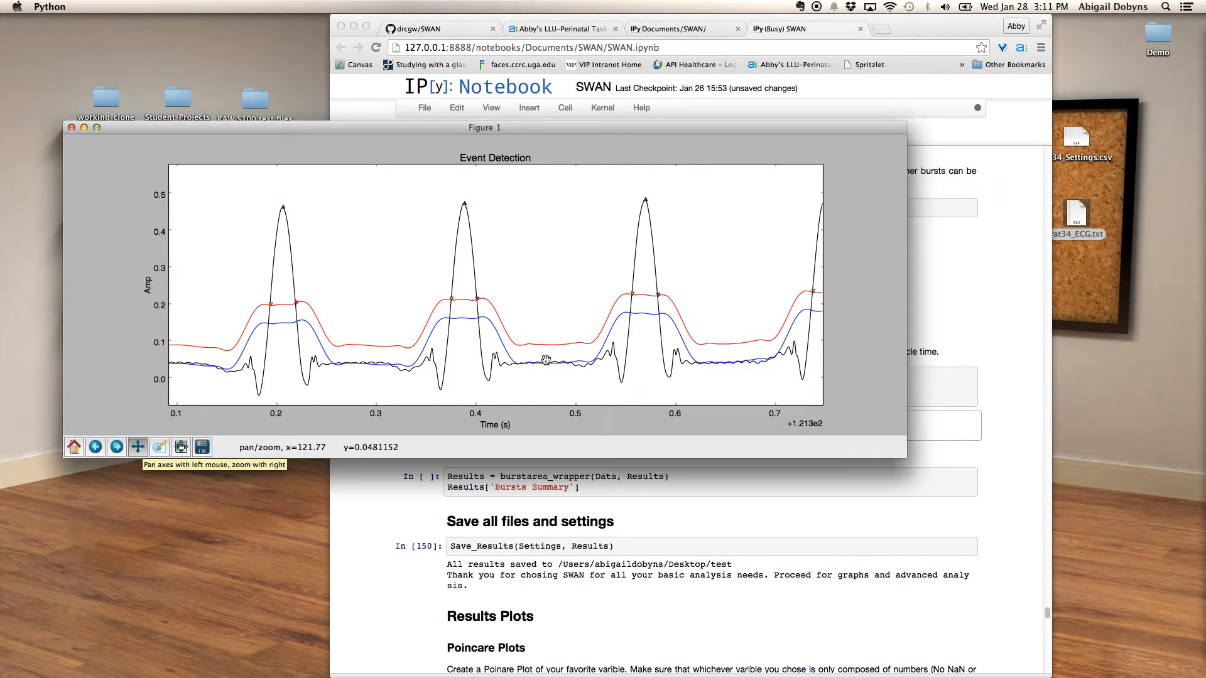
# Save the Event Detection figure as bursts plot.pdf in the Demo folder on the Desktop
pyautogui.click(202, 445)
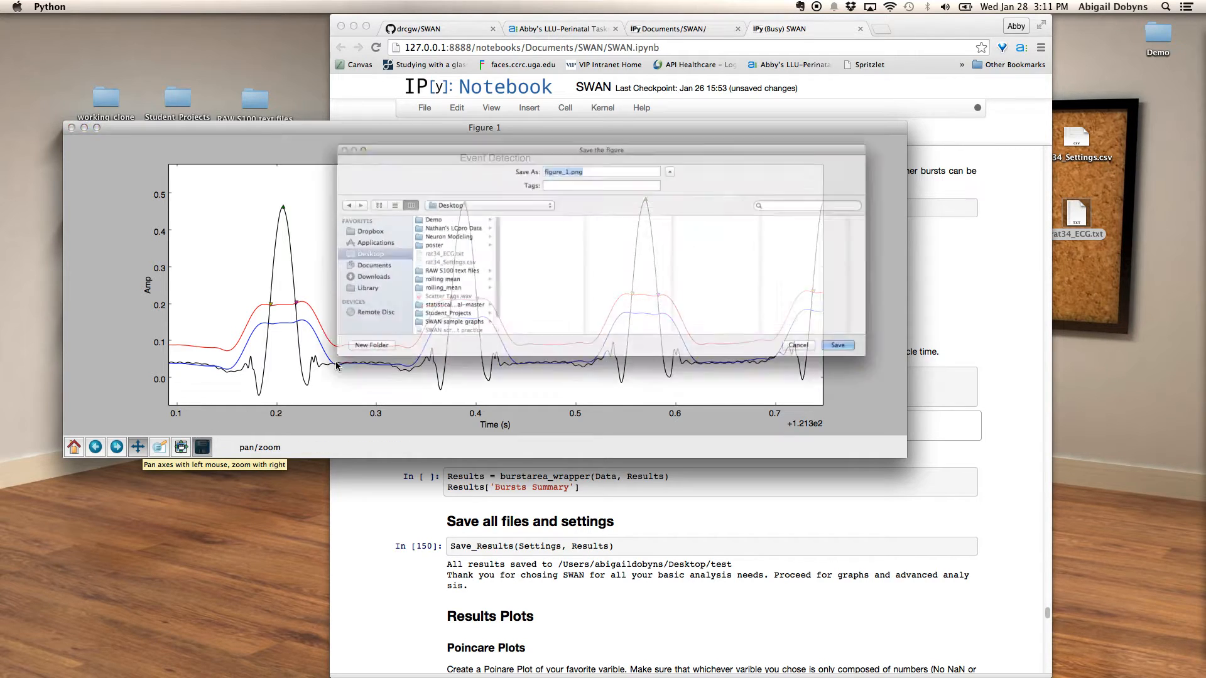
pyautogui.click(416, 210)
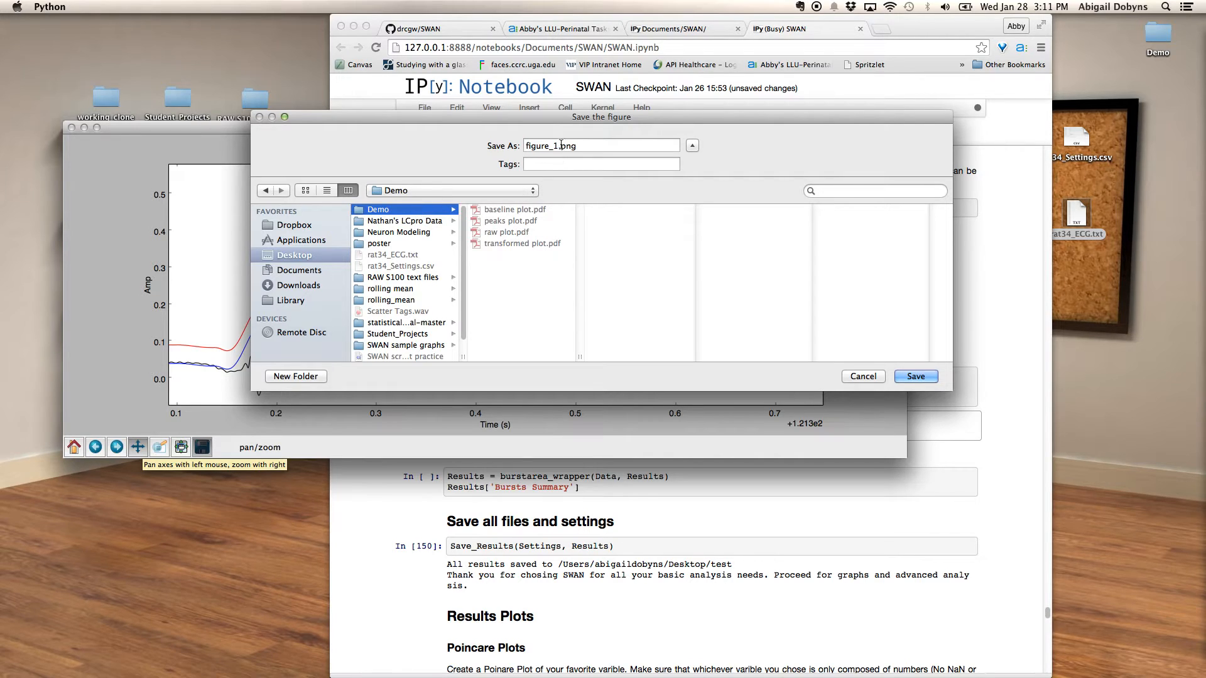
pyautogui.click(525, 146)
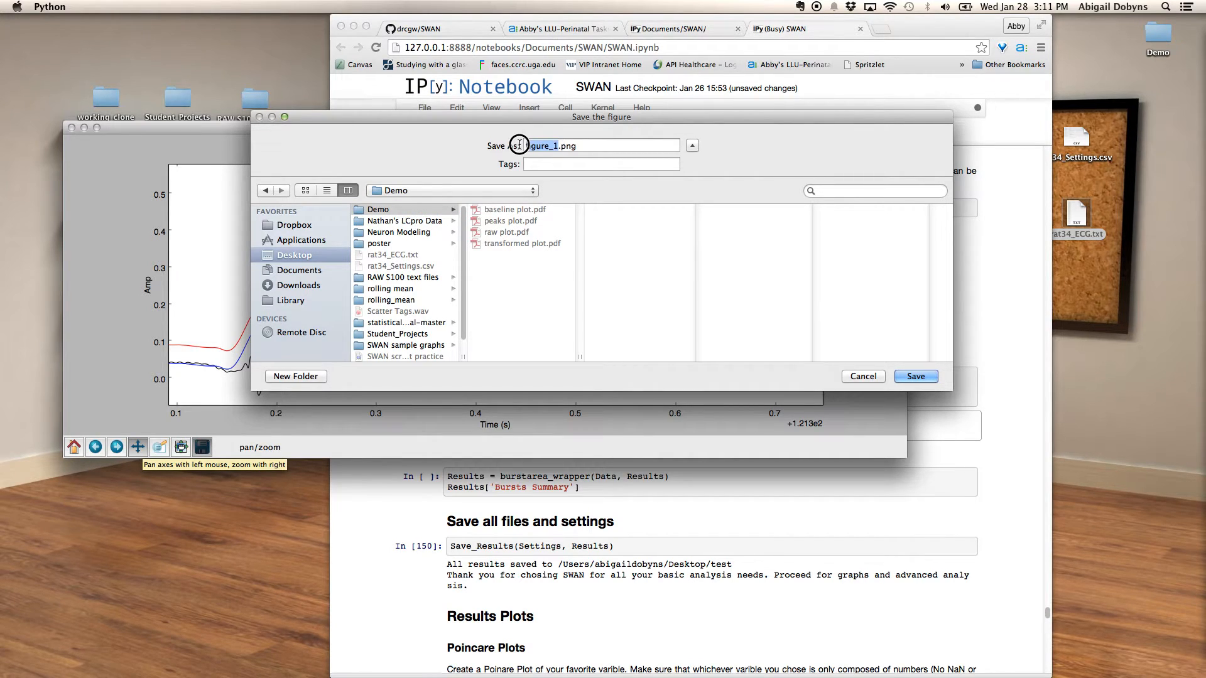
pyautogui.click(509, 221)
pyautogui.moveTo(556, 160); pyautogui.dragTo(550, 160)
pyautogui.write('bursts plot.pdf')
pyautogui.press('Return')
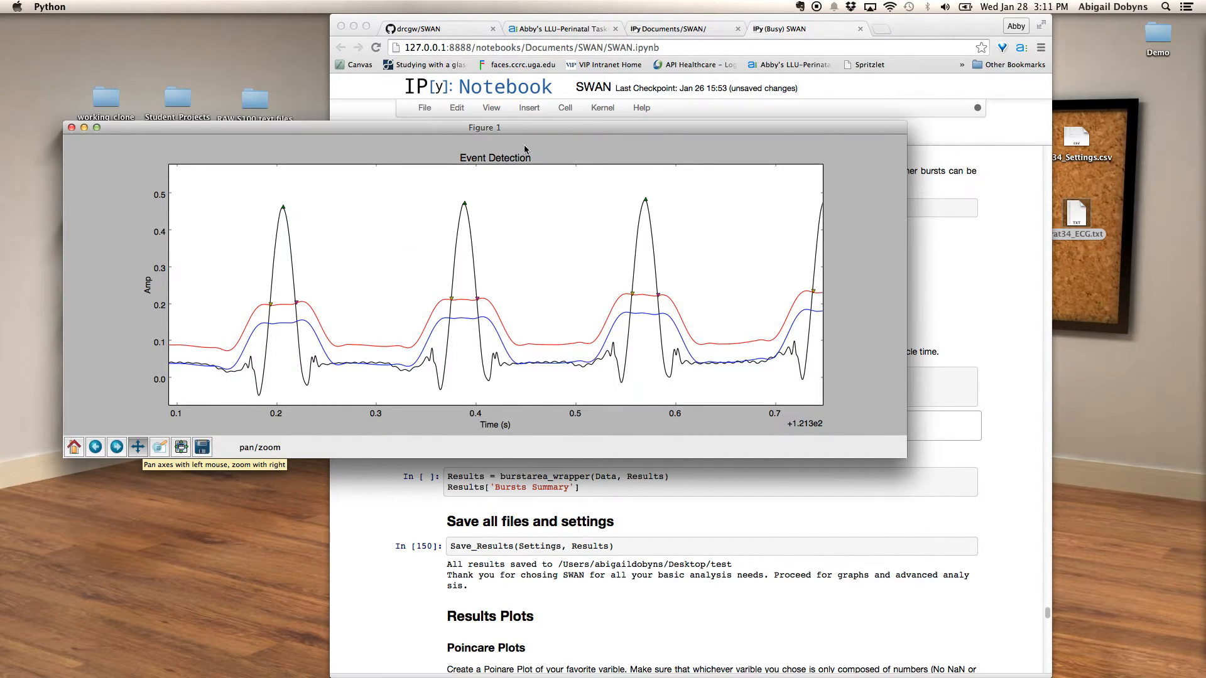
# Close the Event Detection figure and review the Bursts Summary table and the optional Burst Area cell
pyautogui.click(71, 128)
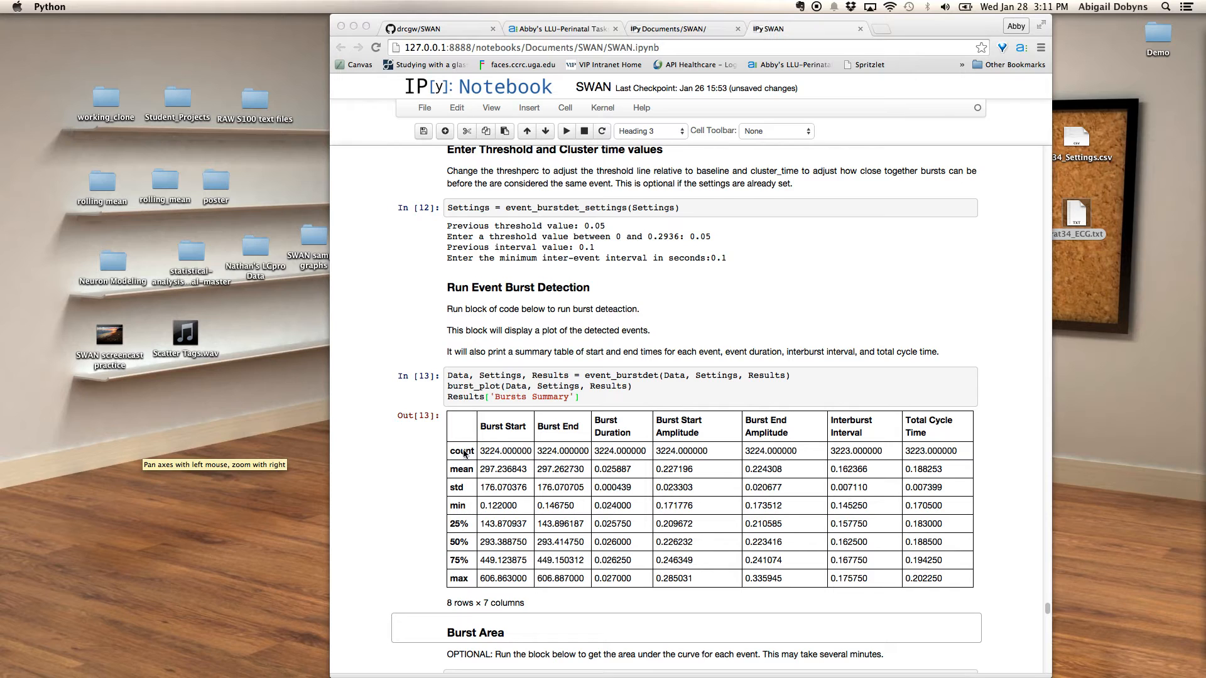
pyautogui.scroll(-3, 464, 453)
pyautogui.scroll(-5, 463, 453)
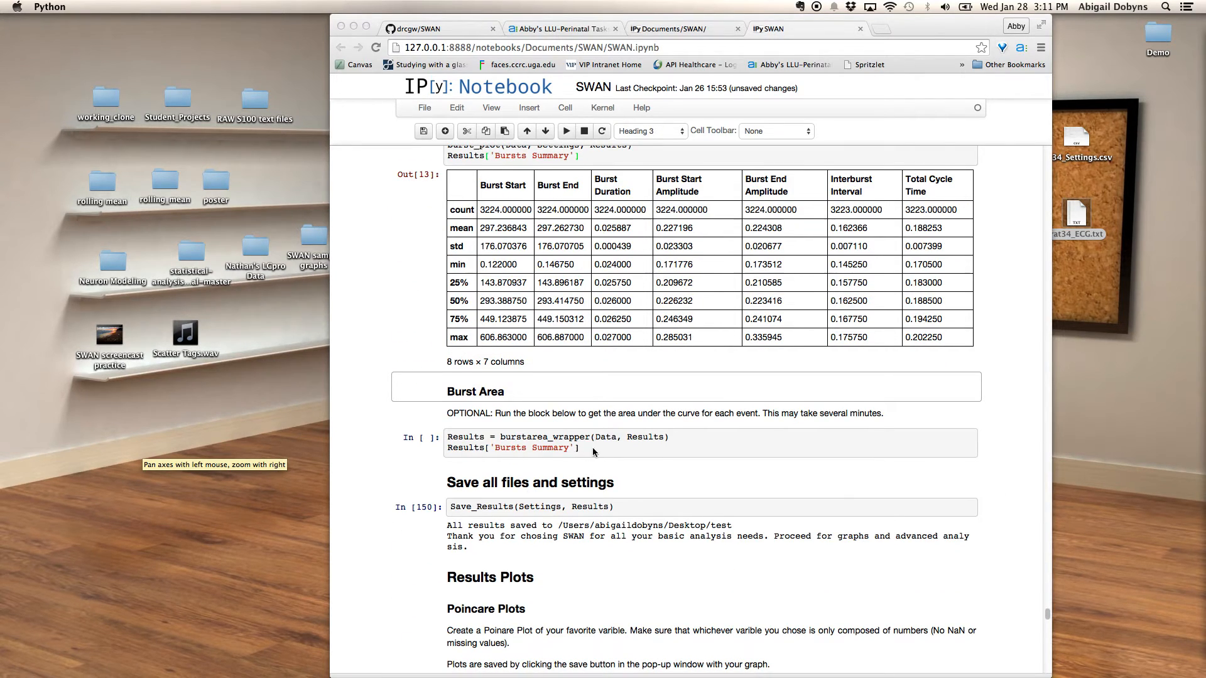
pyautogui.click(593, 450)
pyautogui.click(593, 450)
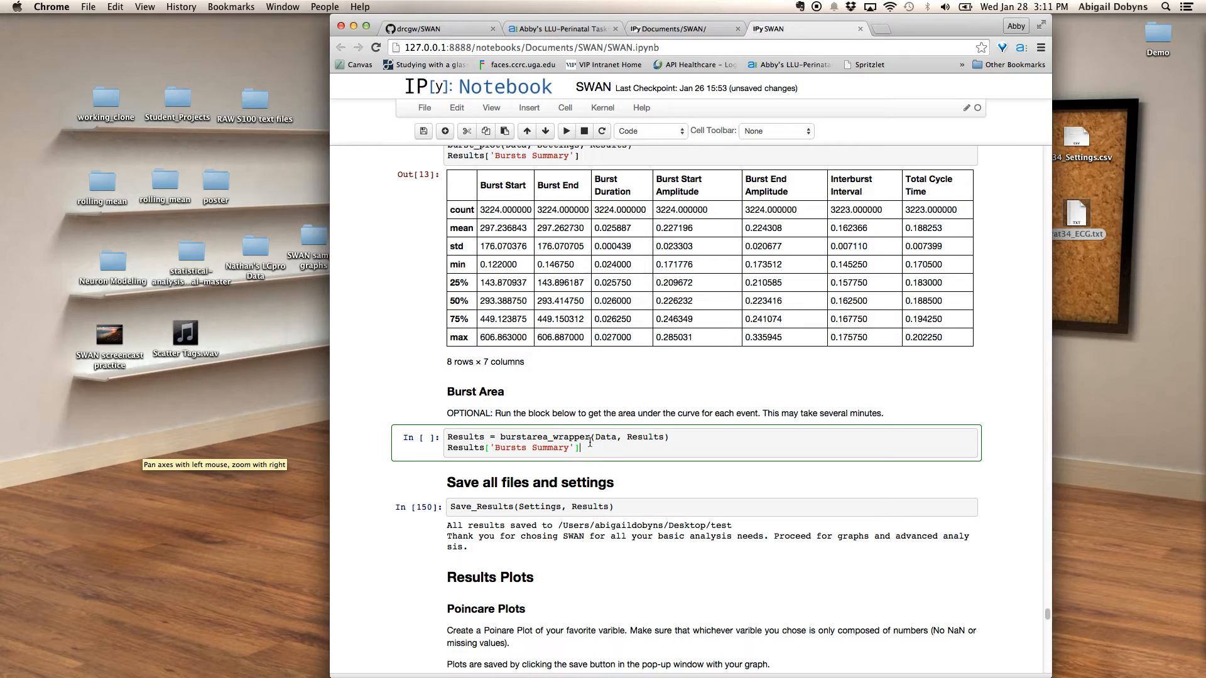
# Run the Save_Results(Settings, Results) cell and check the folder path it reports
pyautogui.click(649, 510)
pyautogui.scroll(1, 649, 510)
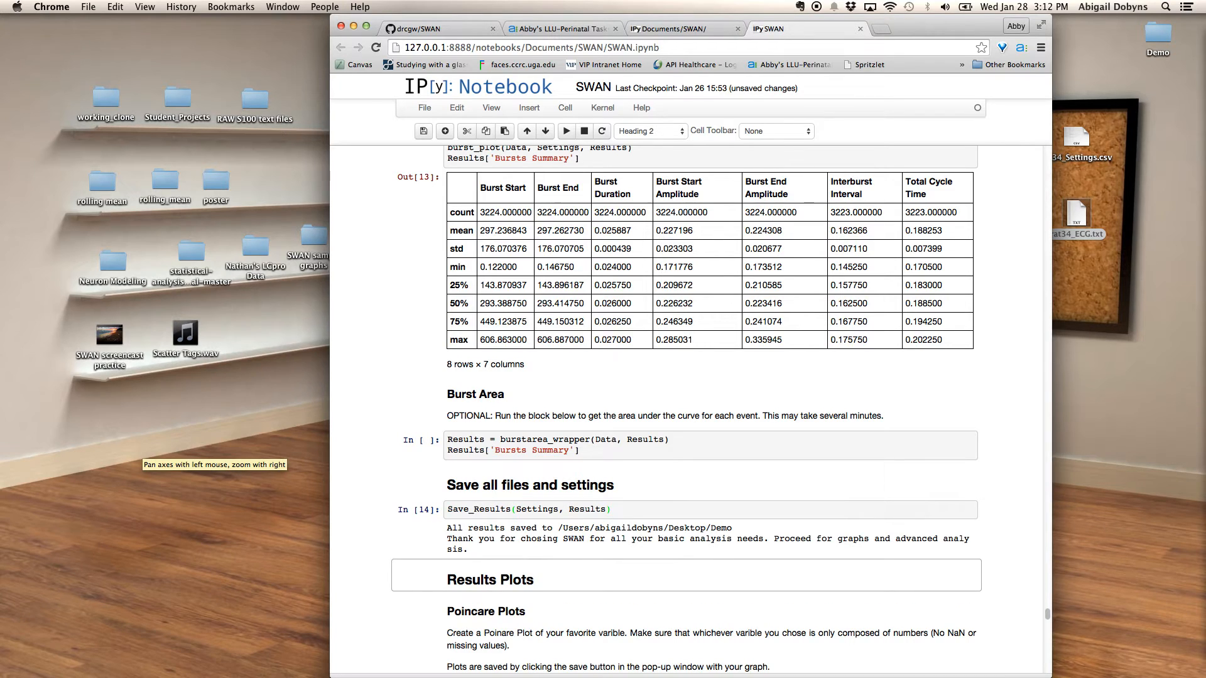
pyautogui.moveTo(448, 528); pyautogui.dragTo(853, 530)
pyautogui.click(758, 541)
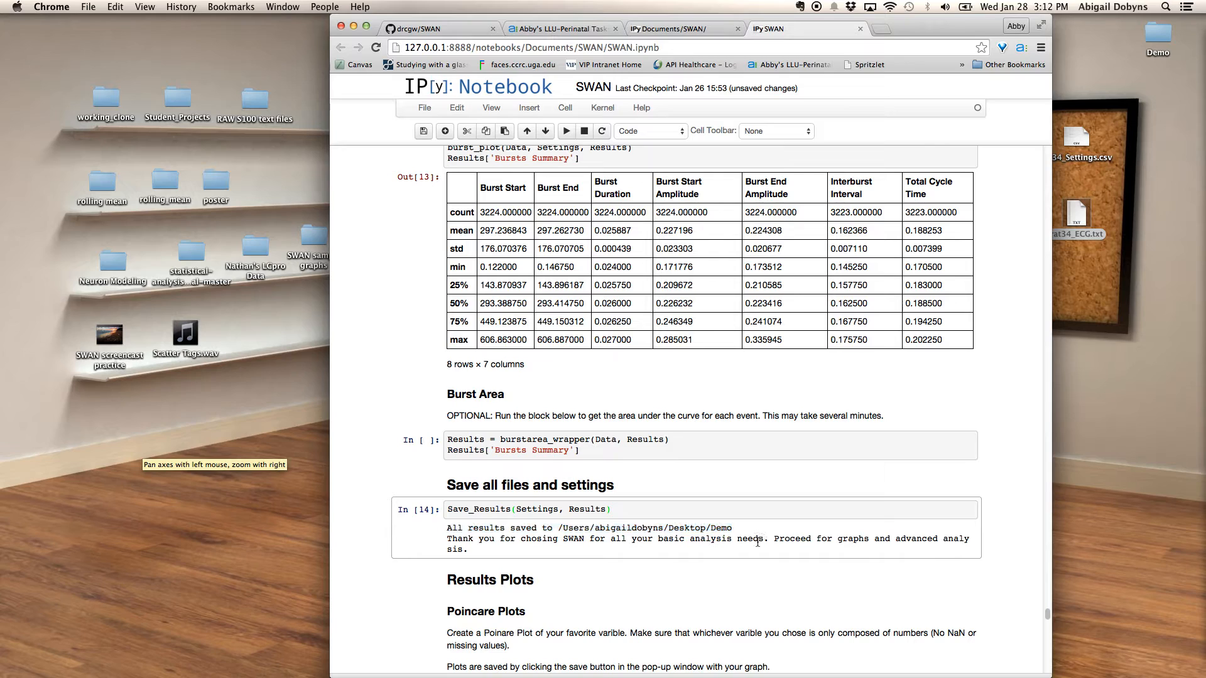
# Run the poincare_plot cell for the peak intervals under Results Plots
pyautogui.scroll(-5, 757, 541)
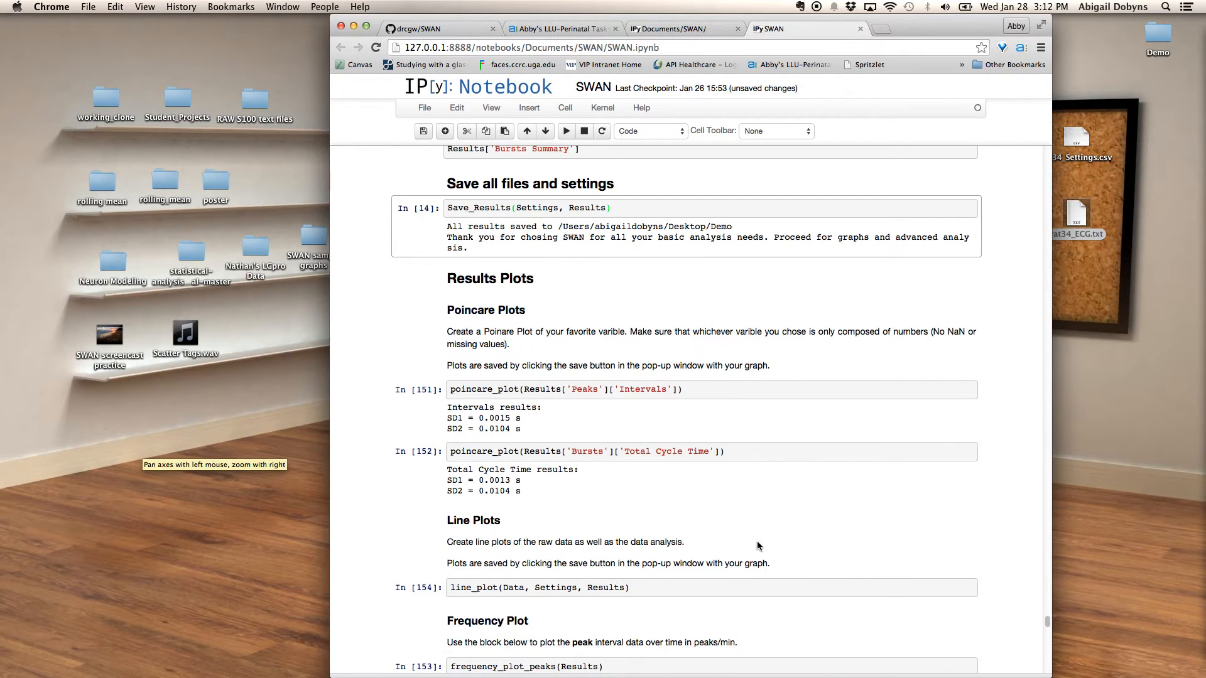
pyautogui.scroll(-2, 726, 378)
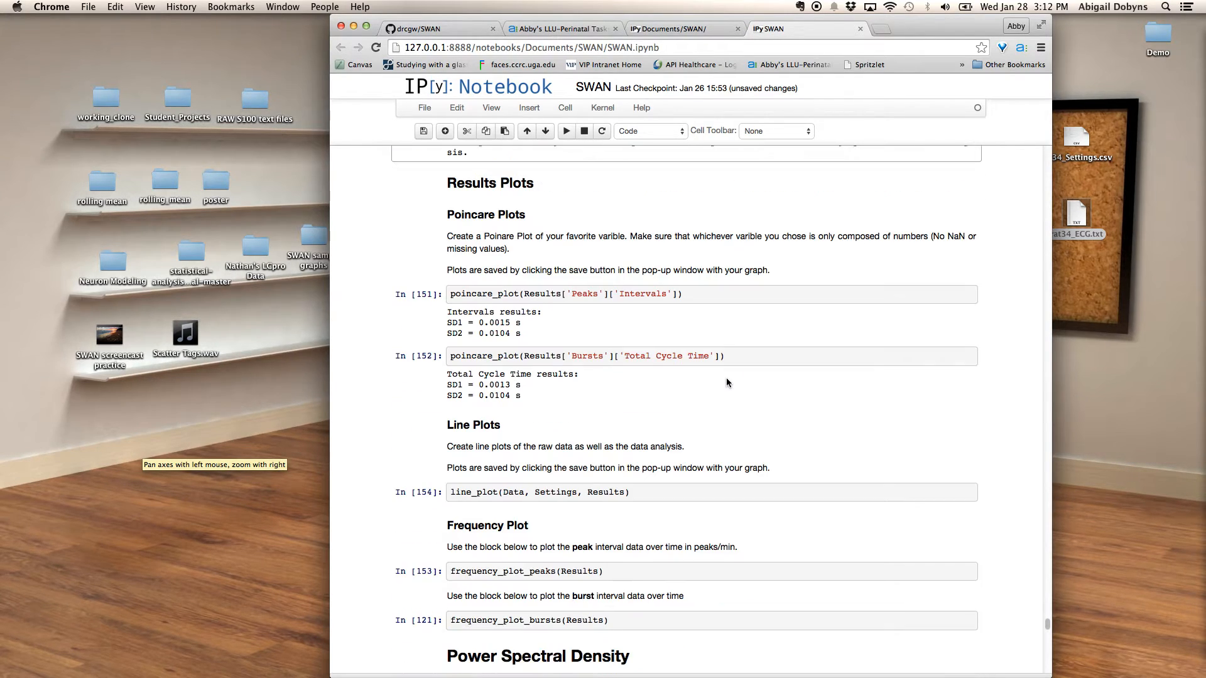
pyautogui.click(708, 294)
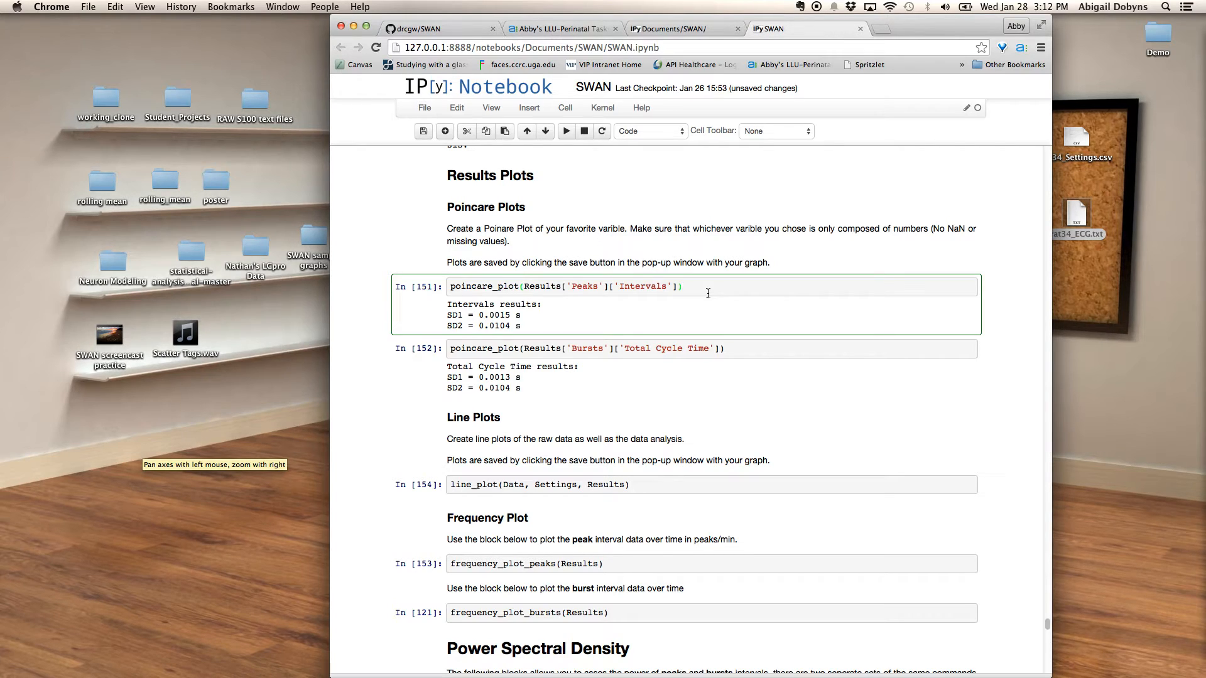
pyautogui.hotkey('shift', 'Return')
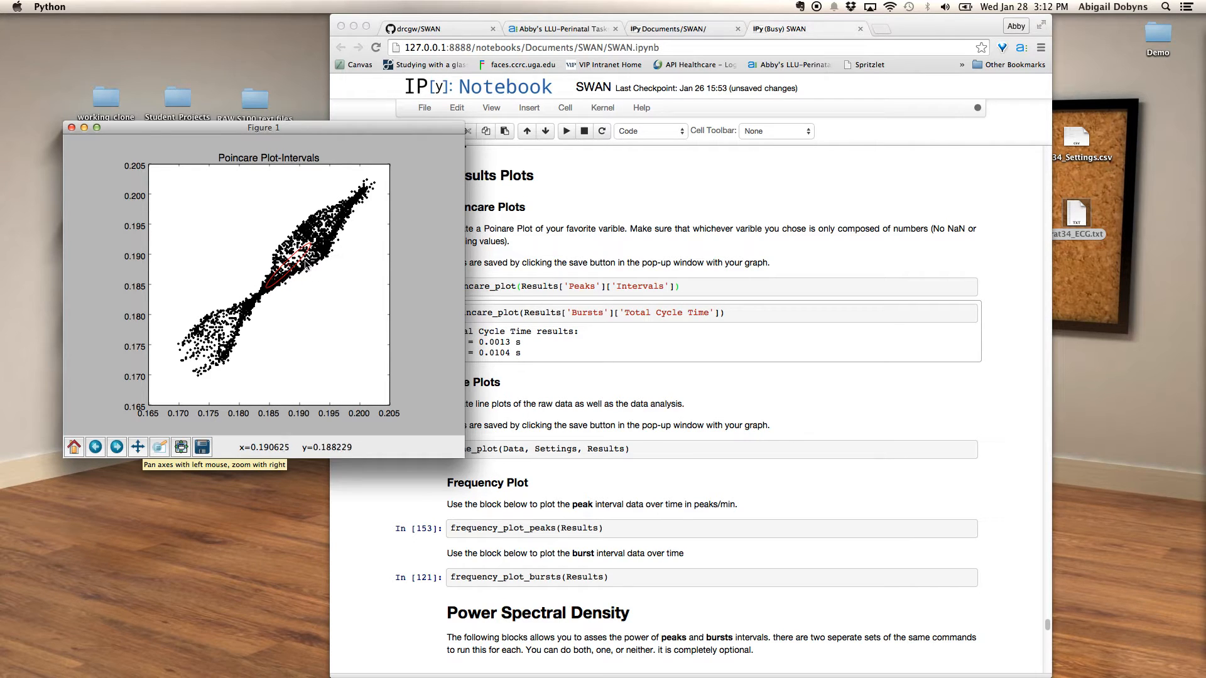
# Save the Poincare Plot-Intervals figure as poincare plot.pdf in the Demo folder on the Desktop
pyautogui.click(201, 446)
pyautogui.click(434, 209)
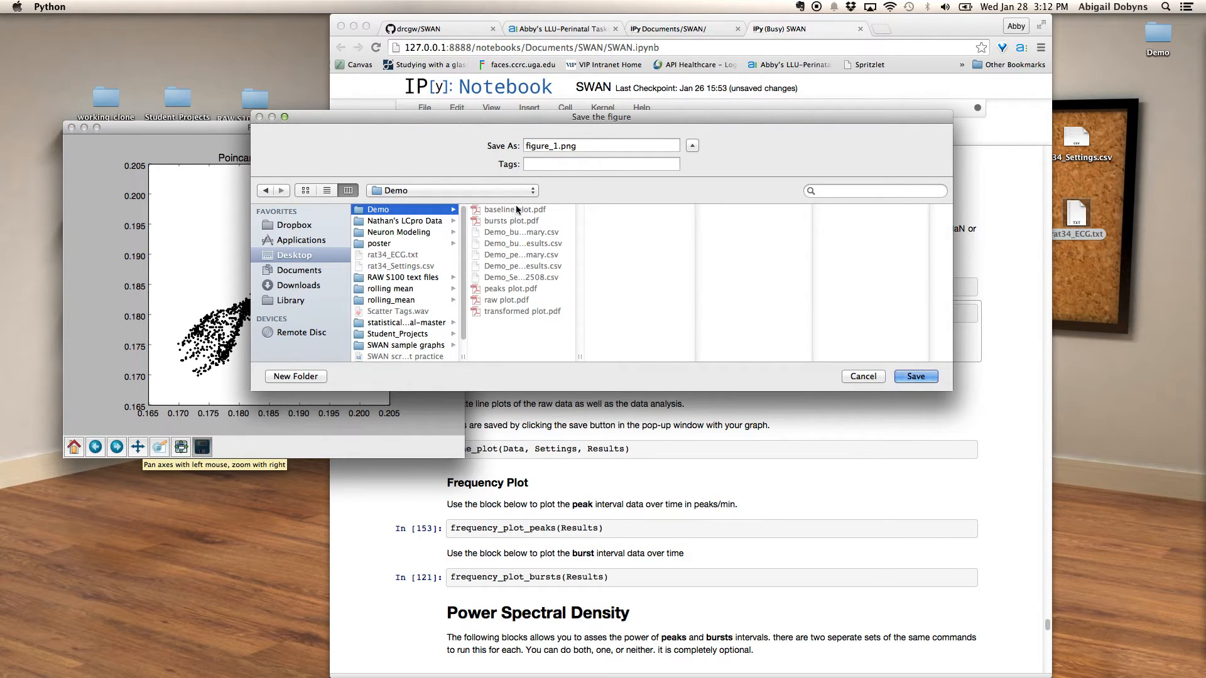
pyautogui.click(512, 220)
pyautogui.doubleClick(538, 146)
pyautogui.write('poincare plot.pdf')
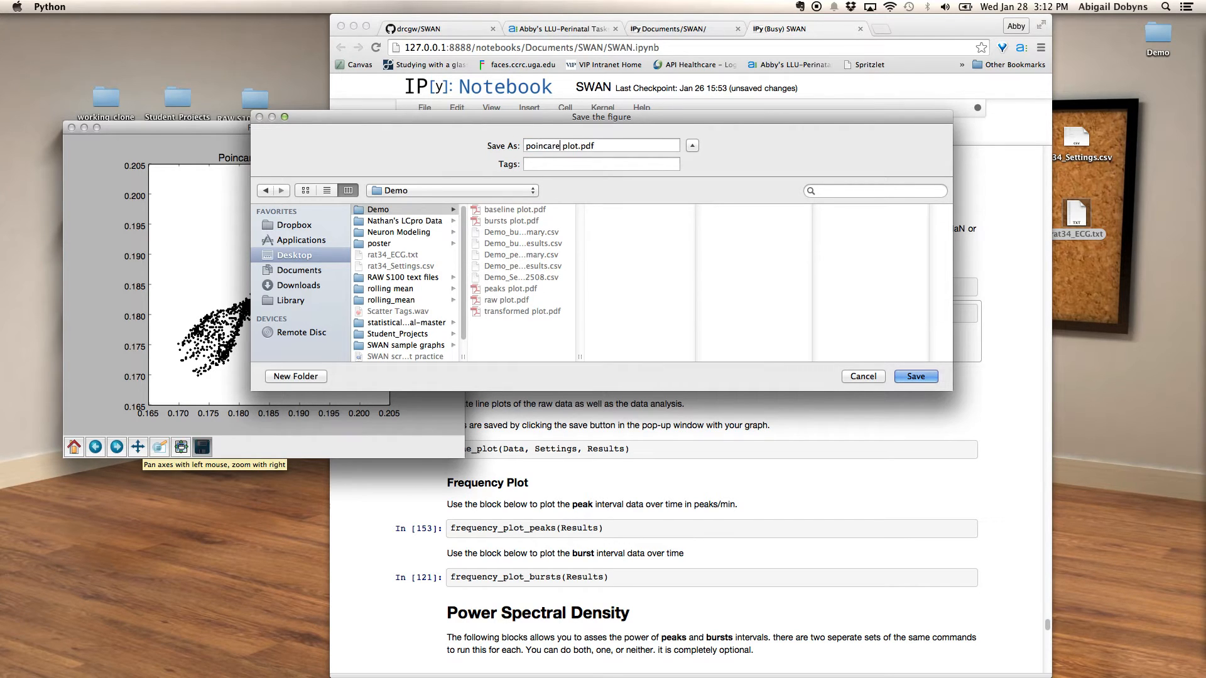
pyautogui.press('Return')
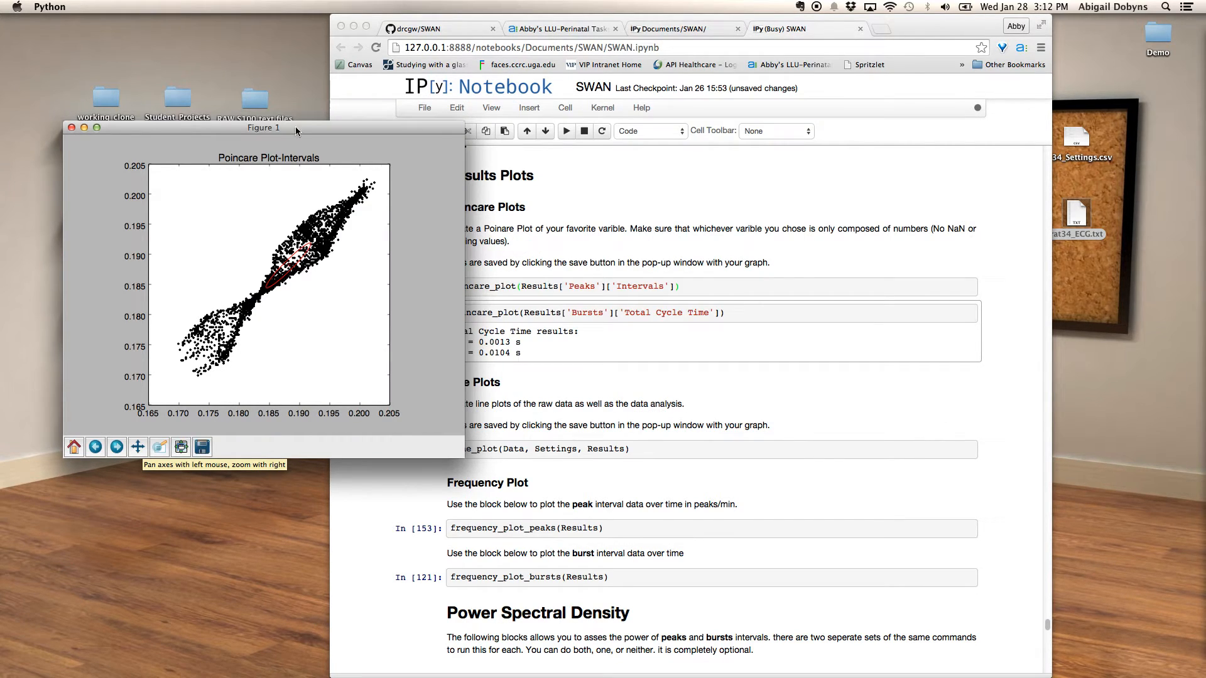
# Close the Poincare figure and review the SD1 and SD2 interval results below its cell
pyautogui.click(71, 128)
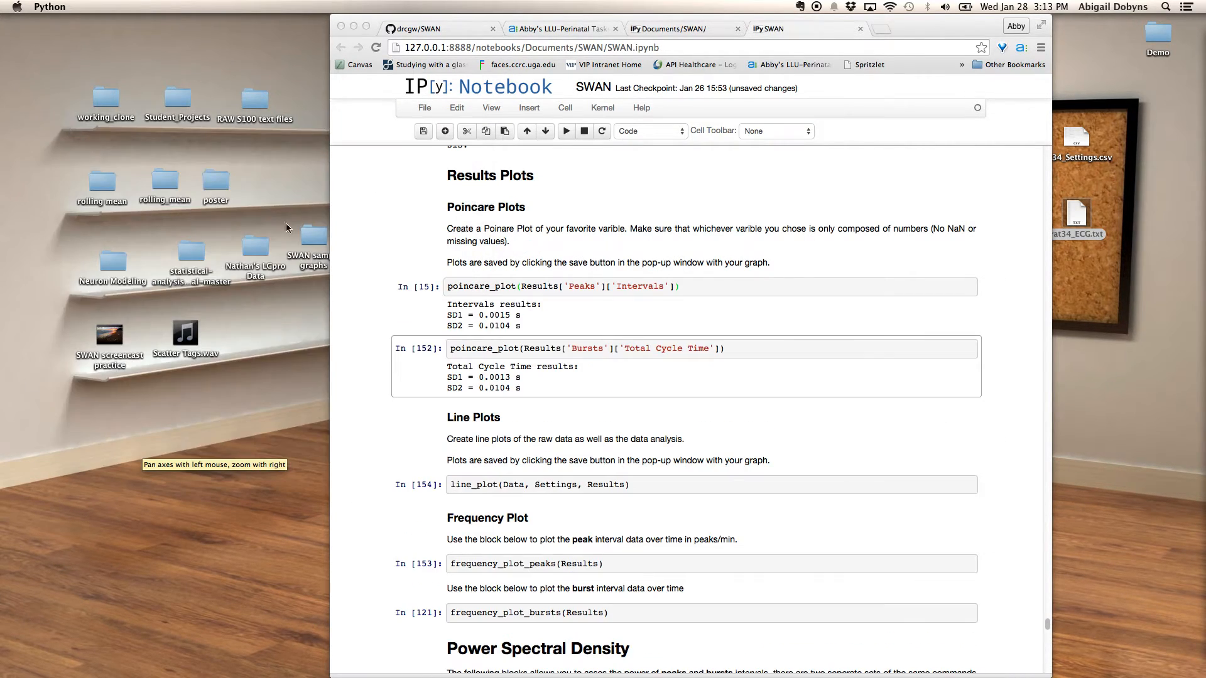
pyautogui.click(511, 327)
pyautogui.click(446, 323)
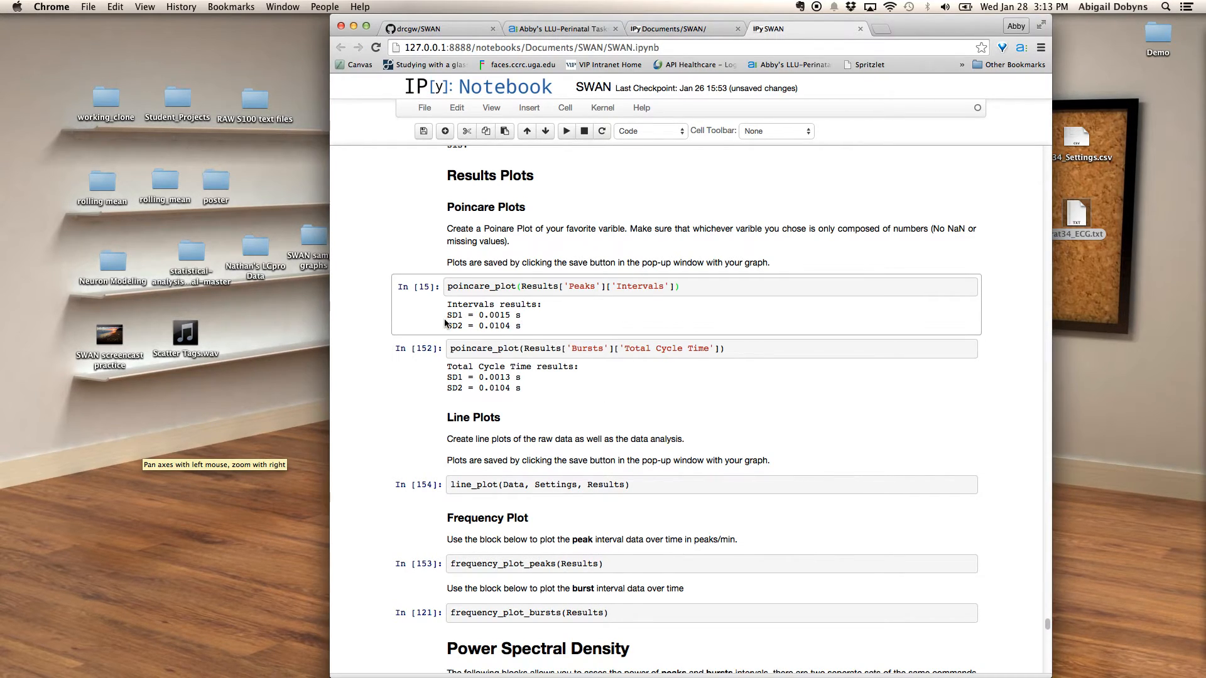
# Run the line_plot(Data, Settings, Results) cell and enlarge the resulting figure to fill the screen
pyautogui.scroll(-5, 567, 374)
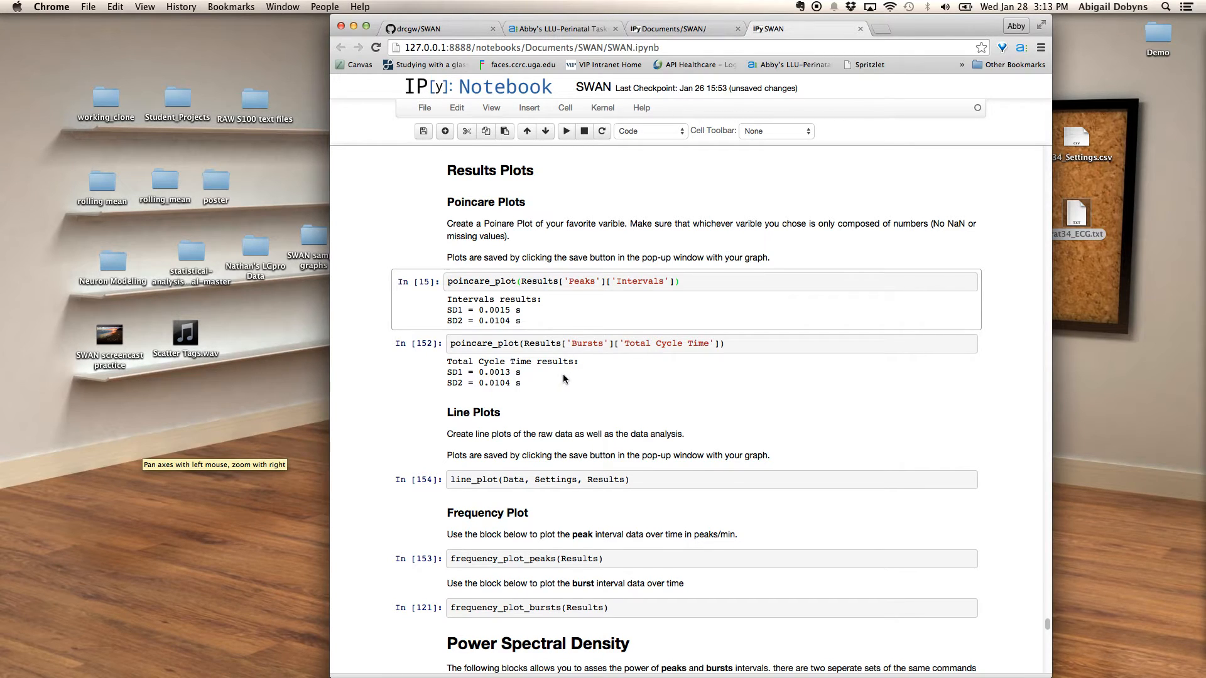
pyautogui.scroll(-2, 563, 374)
pyautogui.click(656, 307)
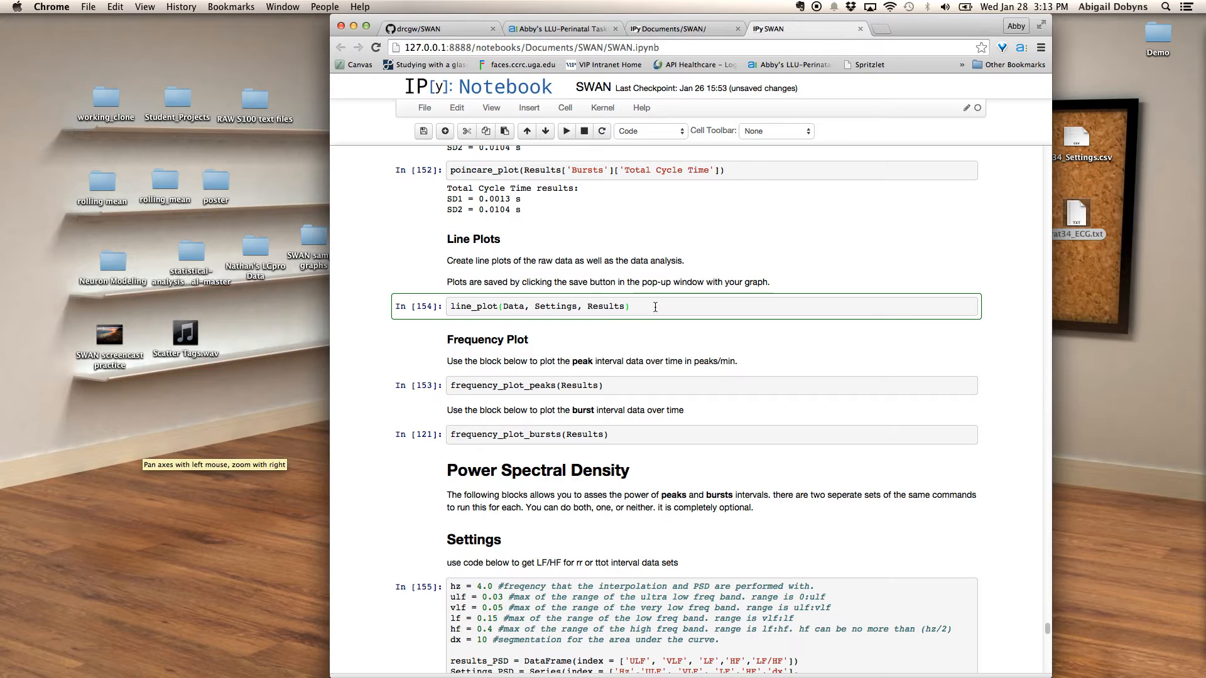
pyautogui.hotkey('shift', 'Return')
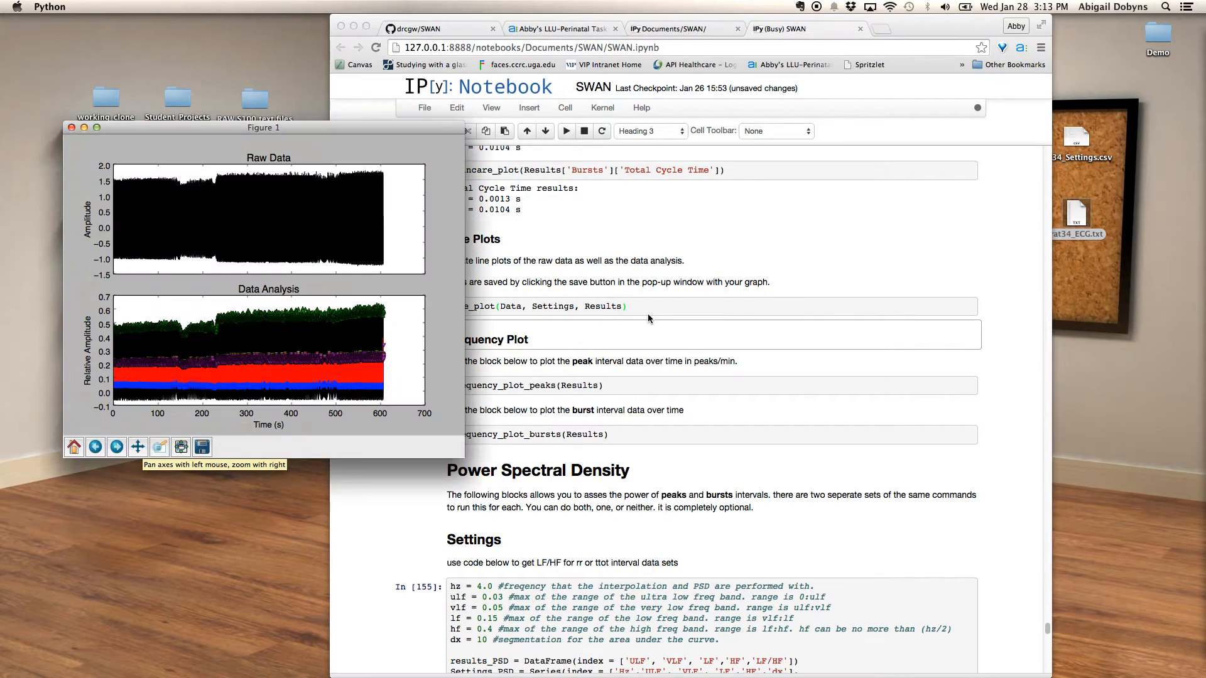
pyautogui.click(96, 127)
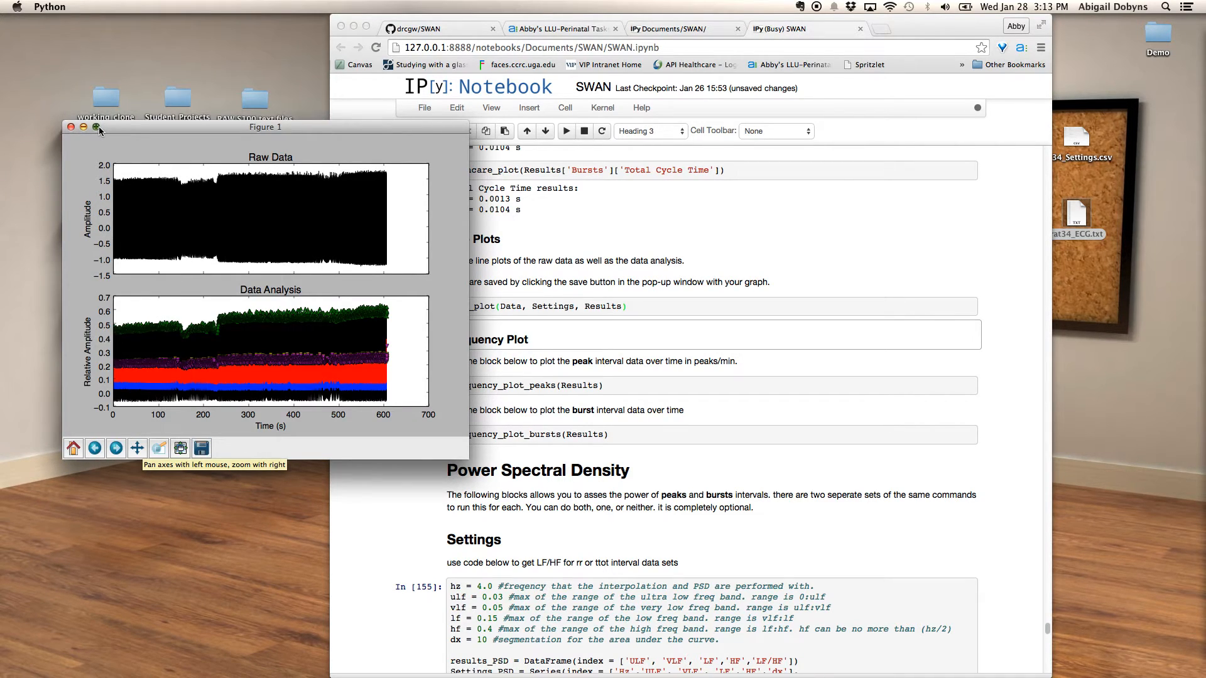
pyautogui.click(98, 127)
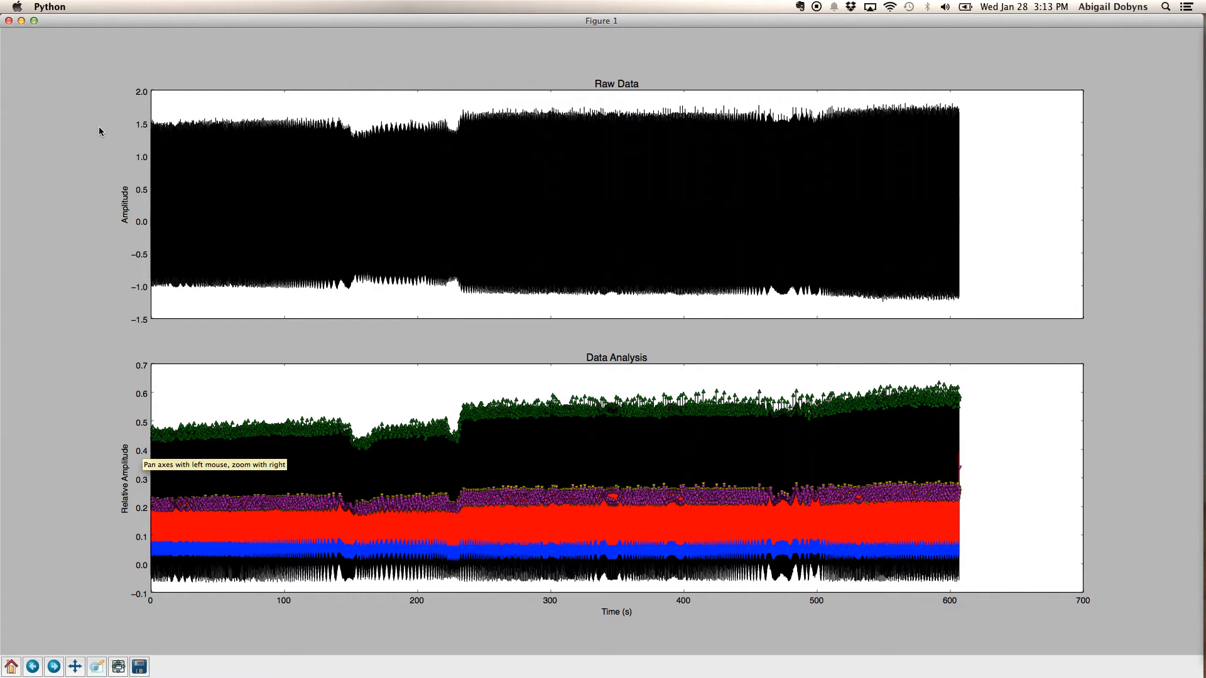
# Zoom the Raw Data and Data Analysis plots in to the time range from about 259.3 to 261.8 s
pyautogui.click(139, 666)
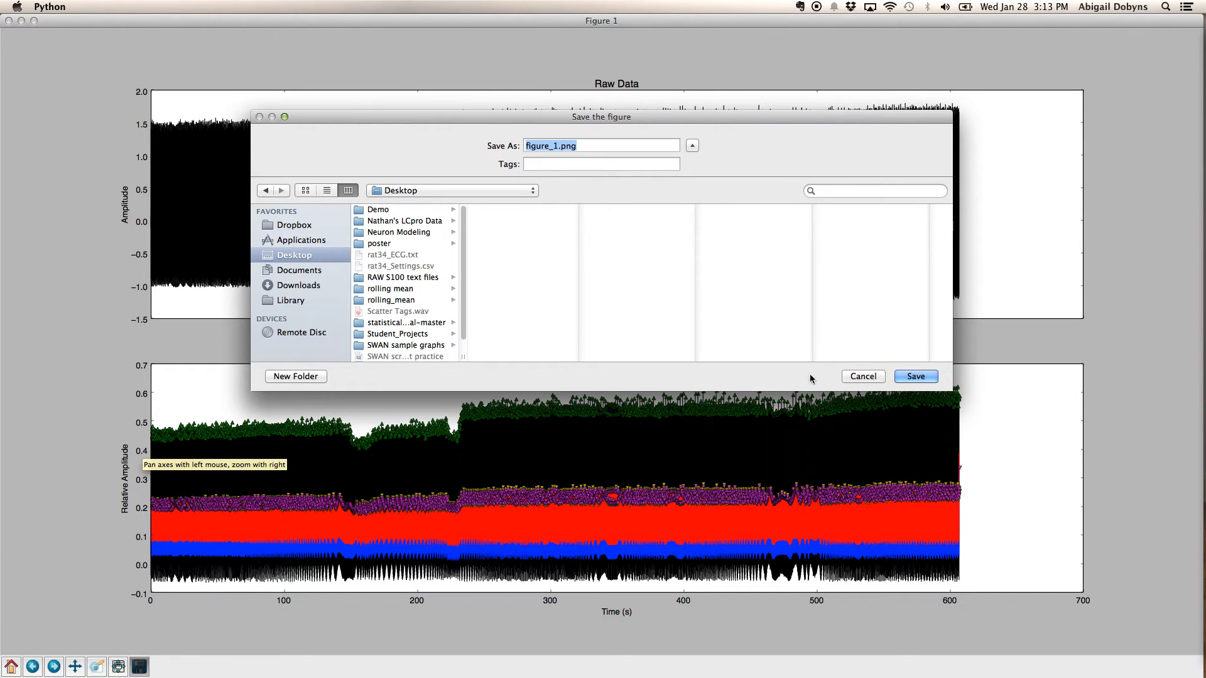
pyautogui.click(858, 377)
pyautogui.click(74, 668)
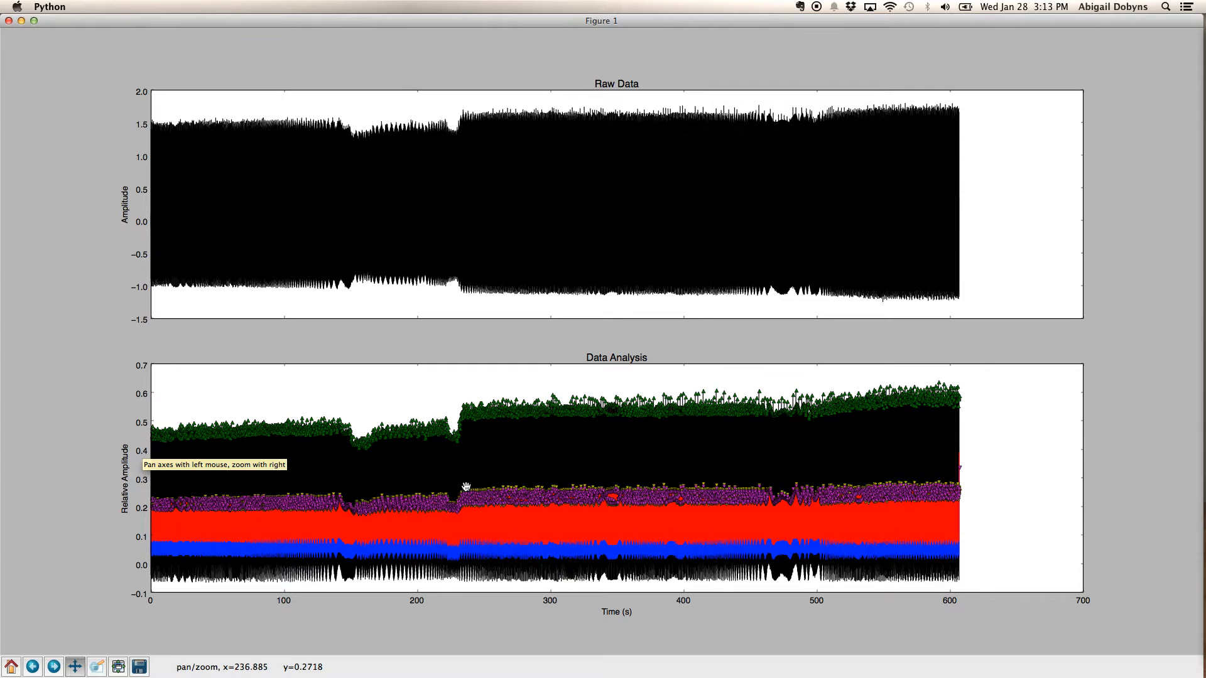
pyautogui.rightClick(504, 498)
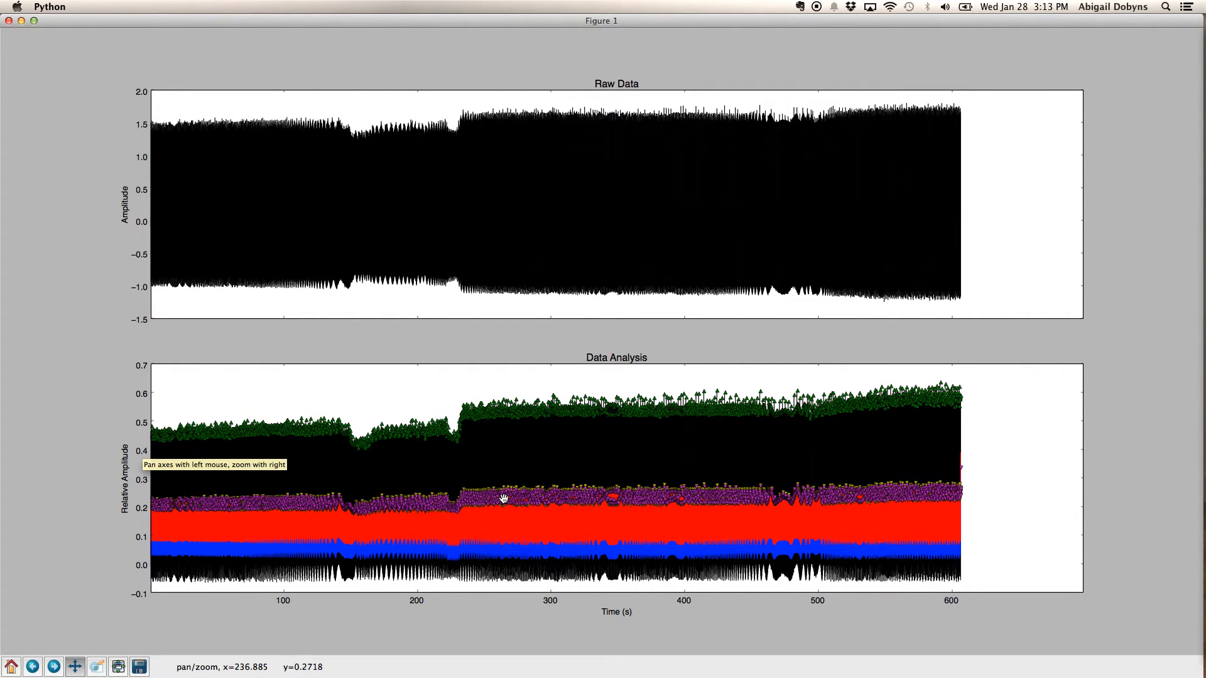
pyautogui.moveTo(504, 499); pyautogui.dragTo(1001, 500)
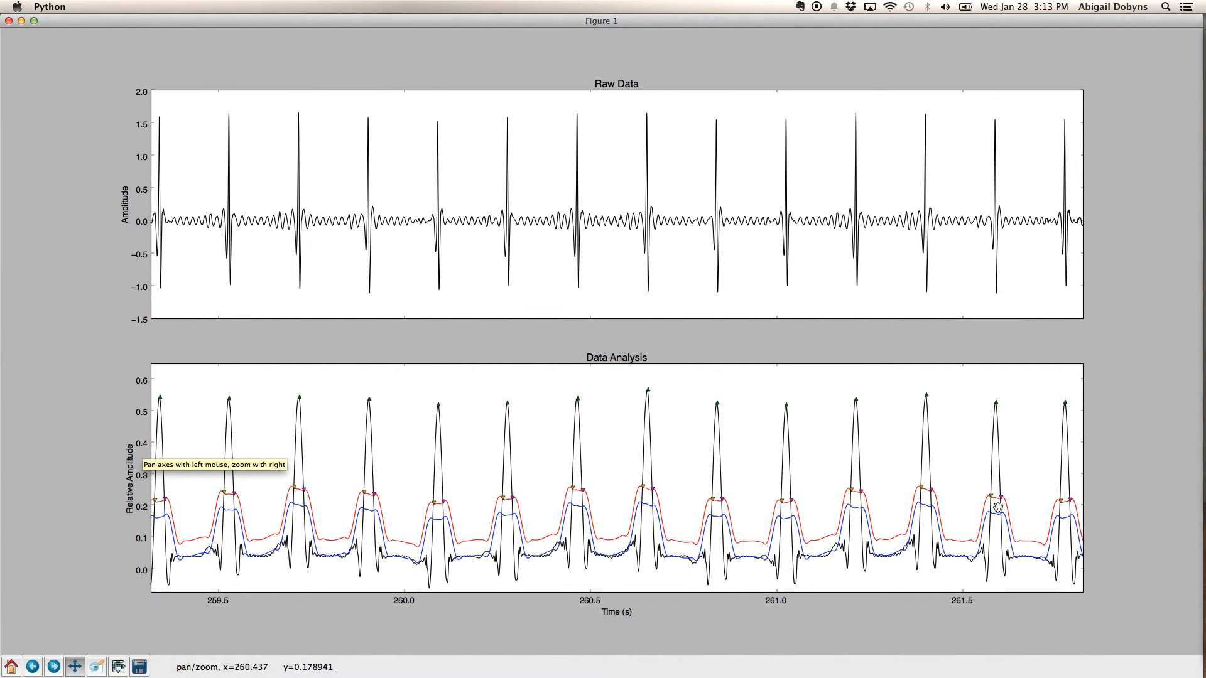
# Save the zoomed line plot figure as line summary plot.pdf in the Demo folder on the Desktop
pyautogui.click(141, 667)
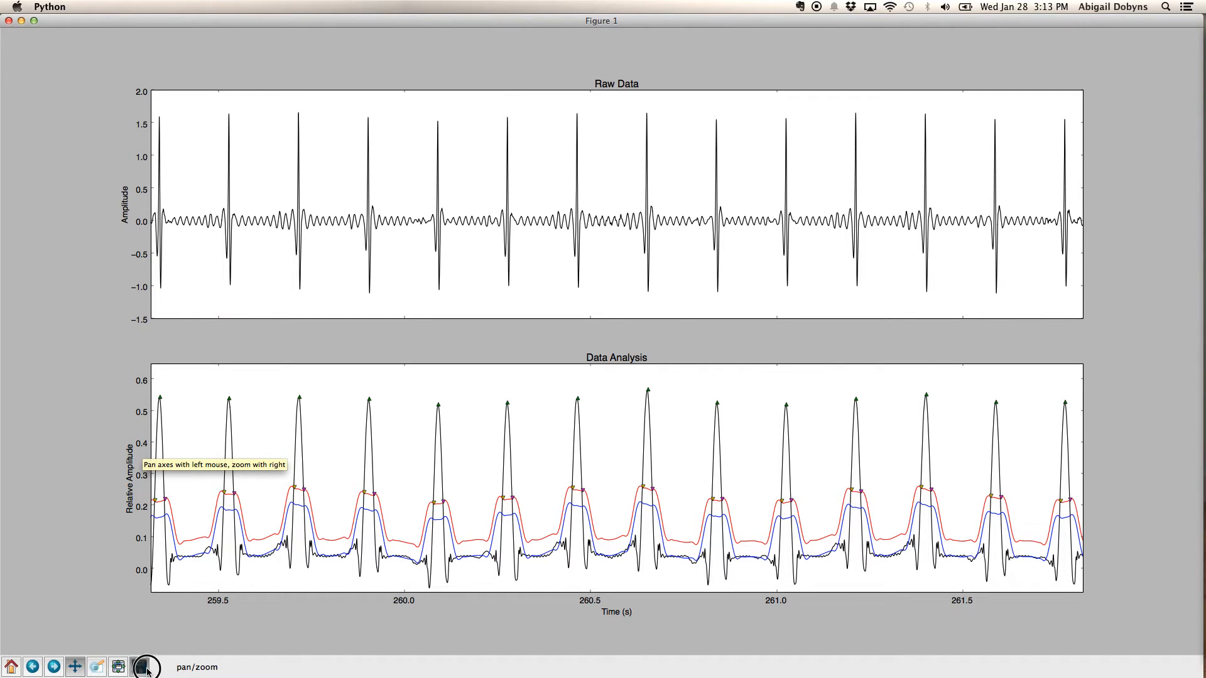
pyautogui.click(417, 212)
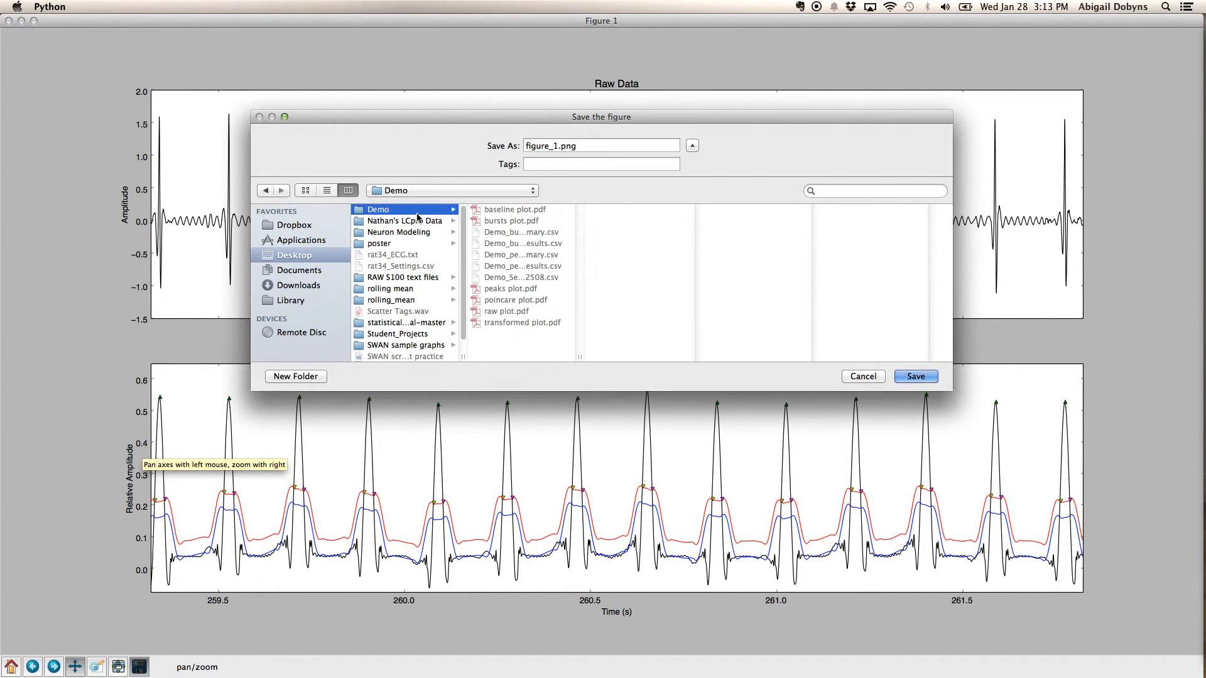
pyautogui.click(511, 289)
pyautogui.press('Tab')
pyautogui.write('line')
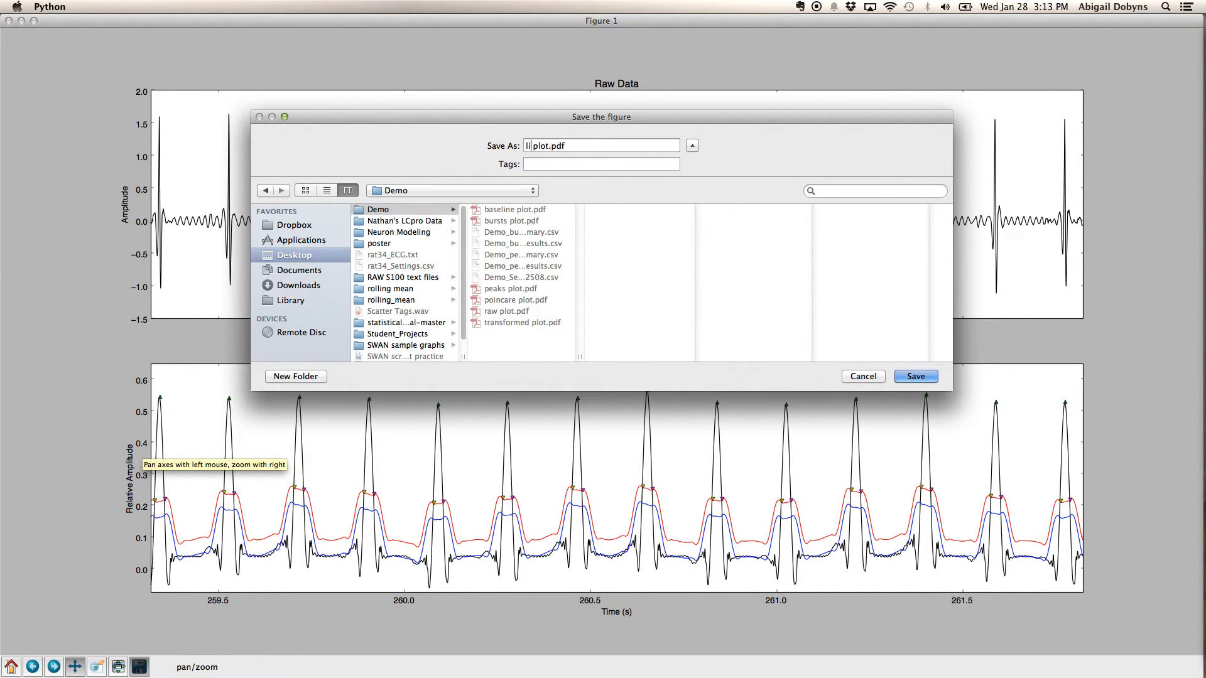
pyautogui.write(' summary')
pyautogui.press('Return')
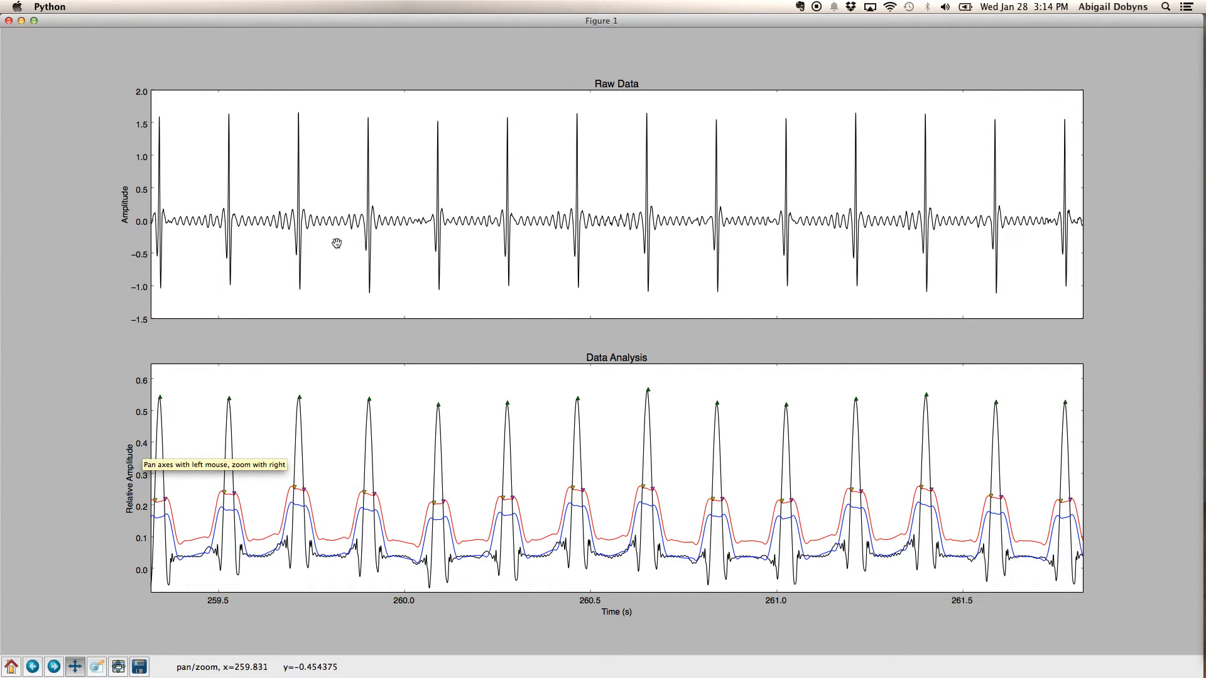
# Close the line plot figure, run the frequency_plot_peaks(Results) cell, and view its figure at full screen before closing it
pyautogui.click(9, 21)
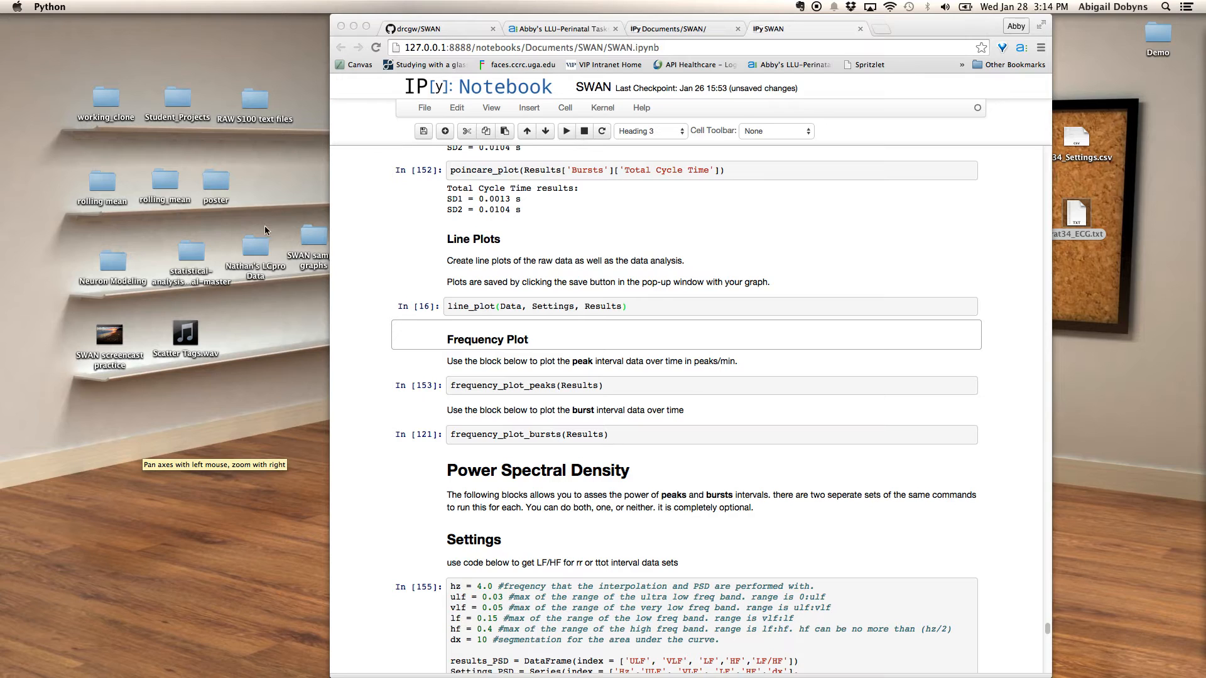
pyautogui.click(646, 385)
pyautogui.click(640, 386)
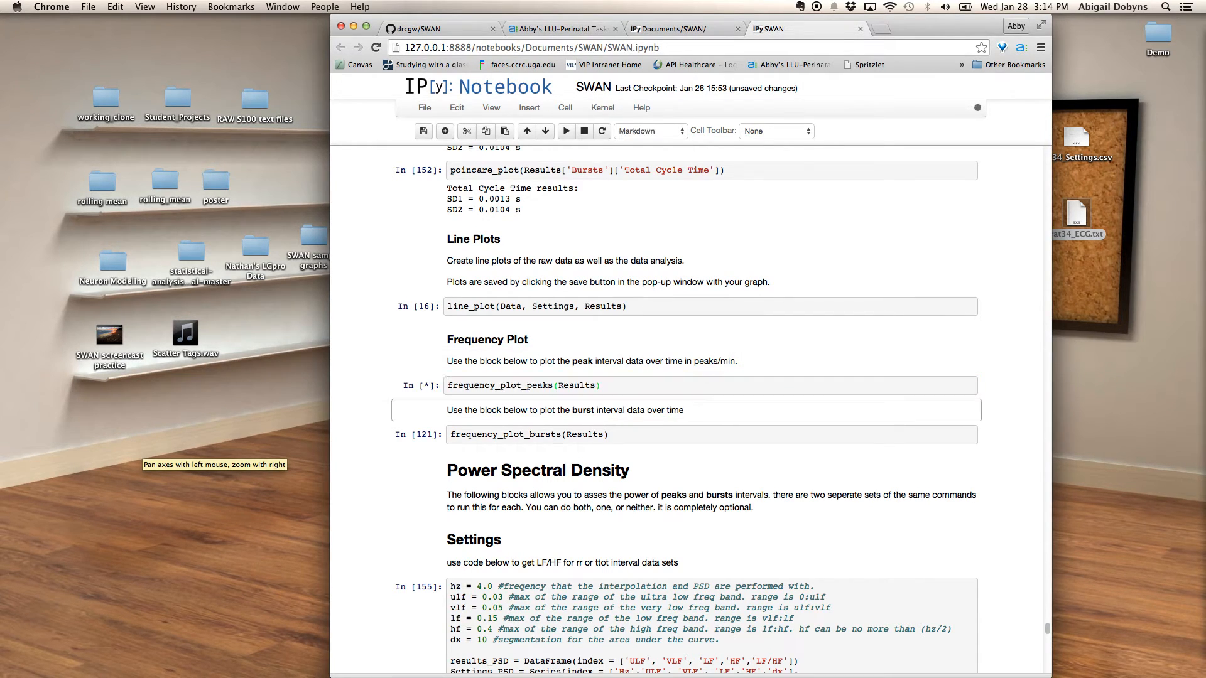
pyautogui.hotkey('shift', 'Return')
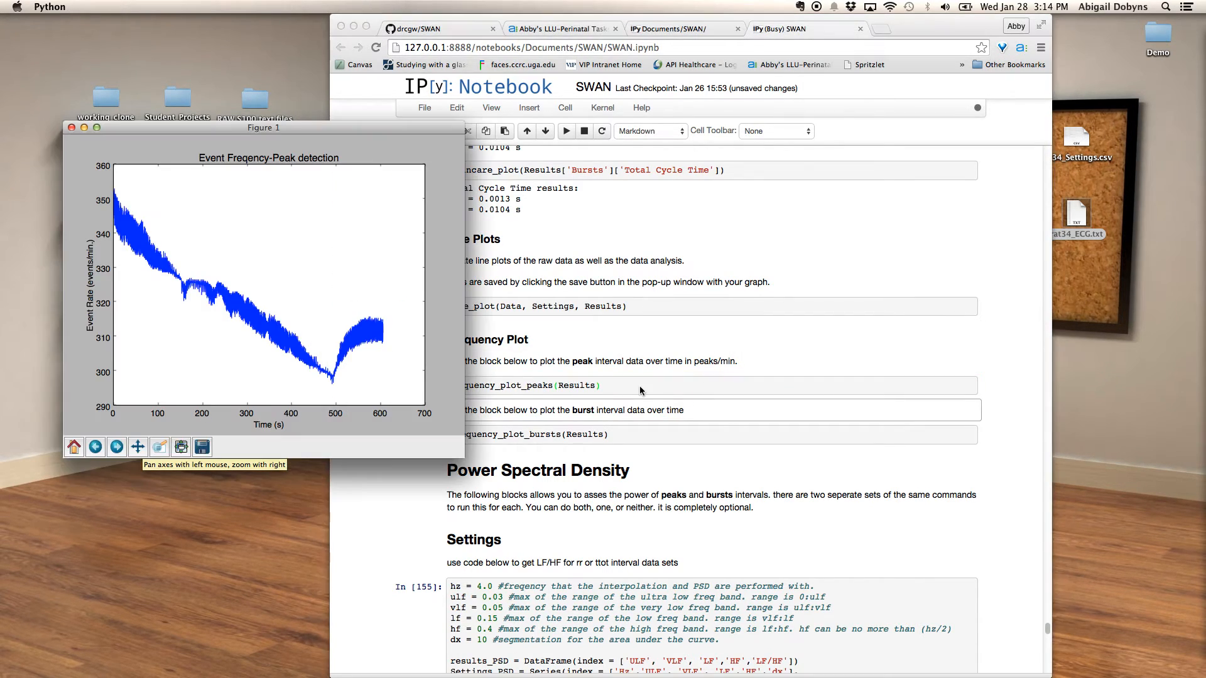
pyautogui.click(97, 129)
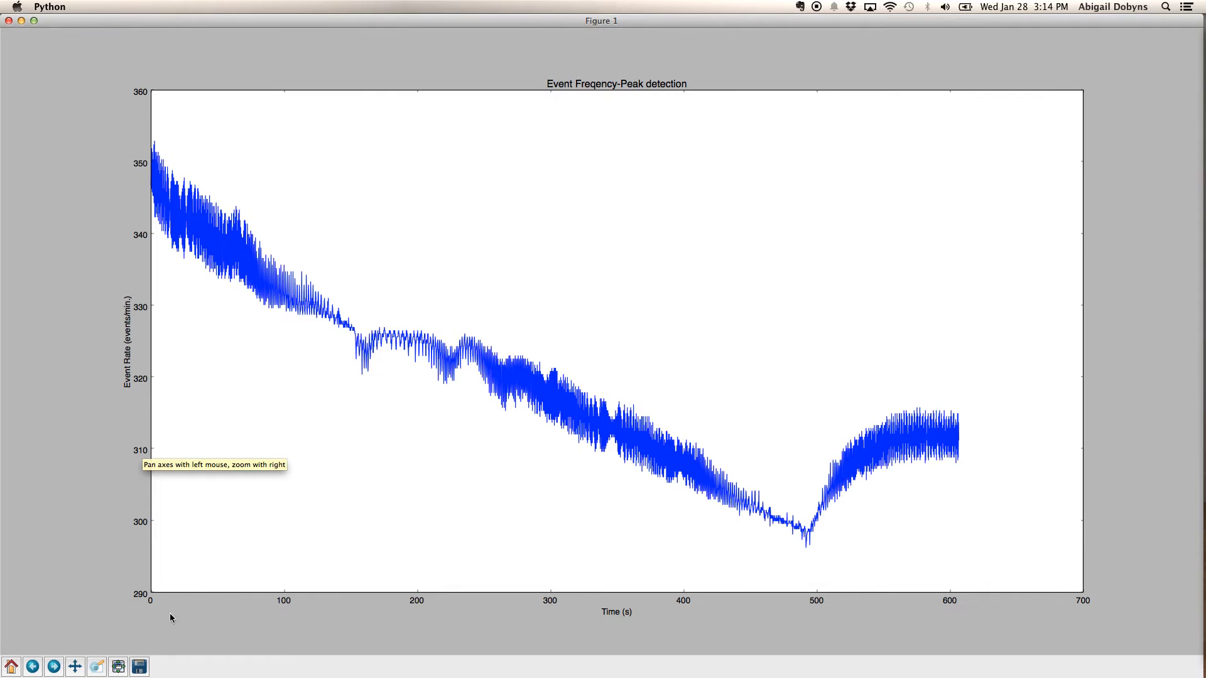
pyautogui.click(9, 20)
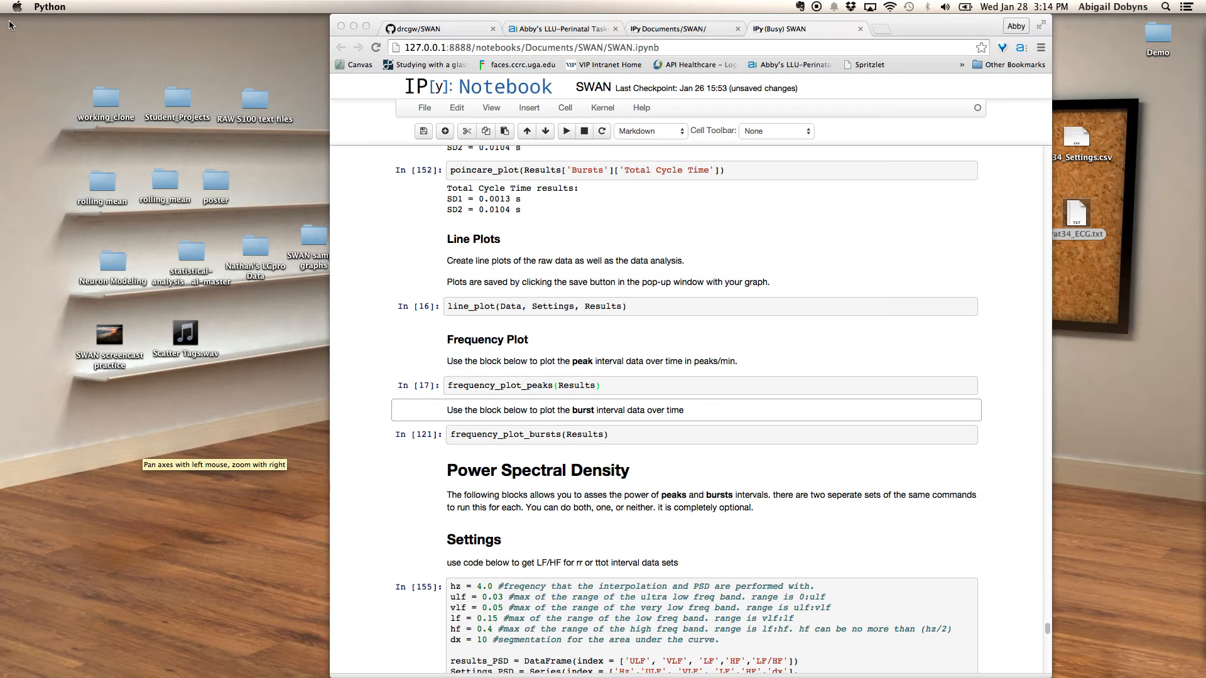
# Enter 4.0 as the hz value in the Power Spectral Density settings cell and run the cell
pyautogui.scroll(-3, 476, 567)
pyautogui.scroll(-5, 476, 566)
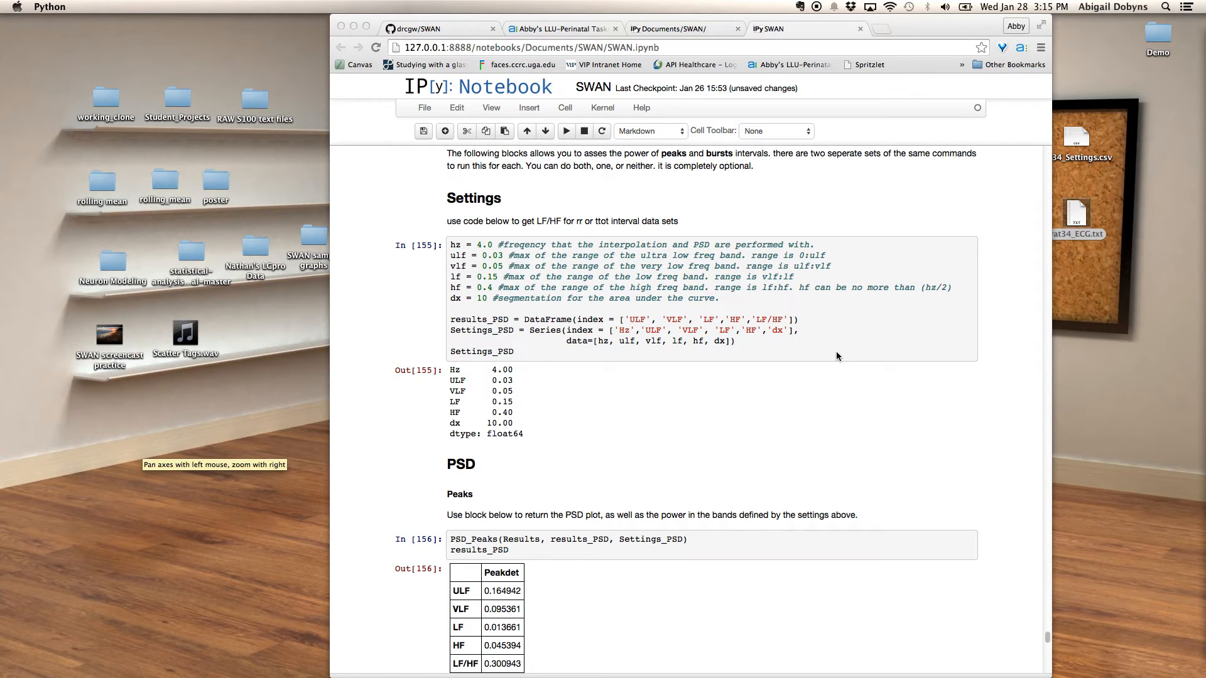
pyautogui.click(835, 351)
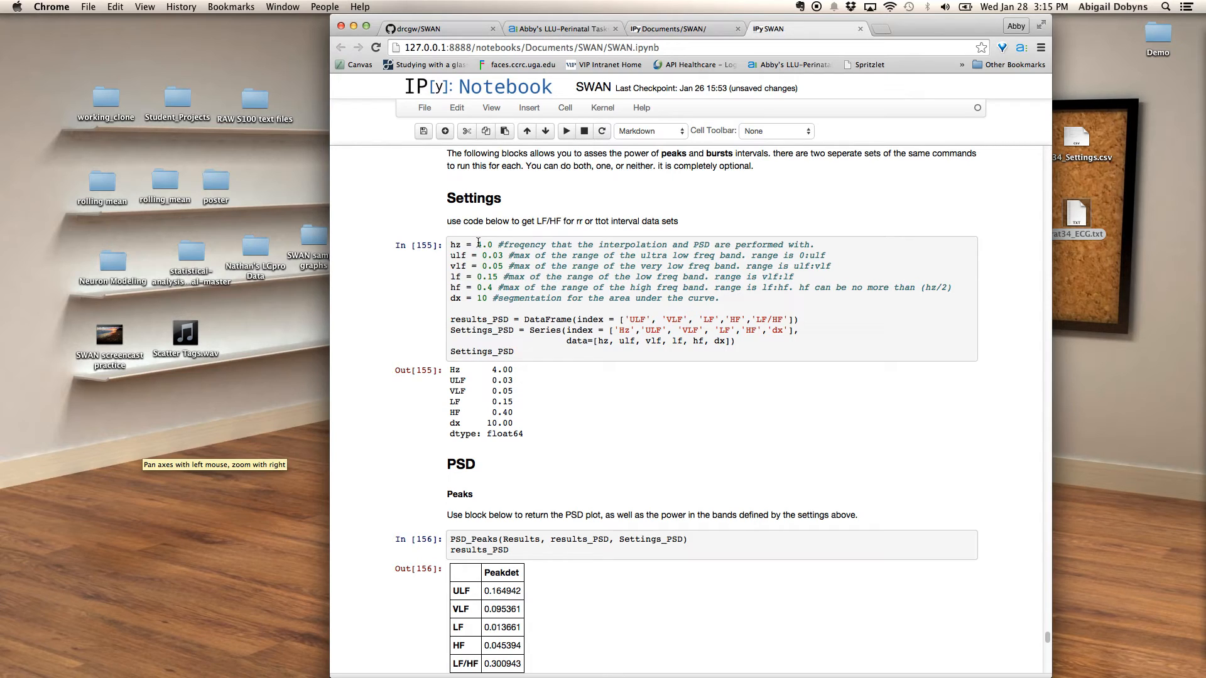
pyautogui.moveTo(477, 245); pyautogui.dragTo(493, 245)
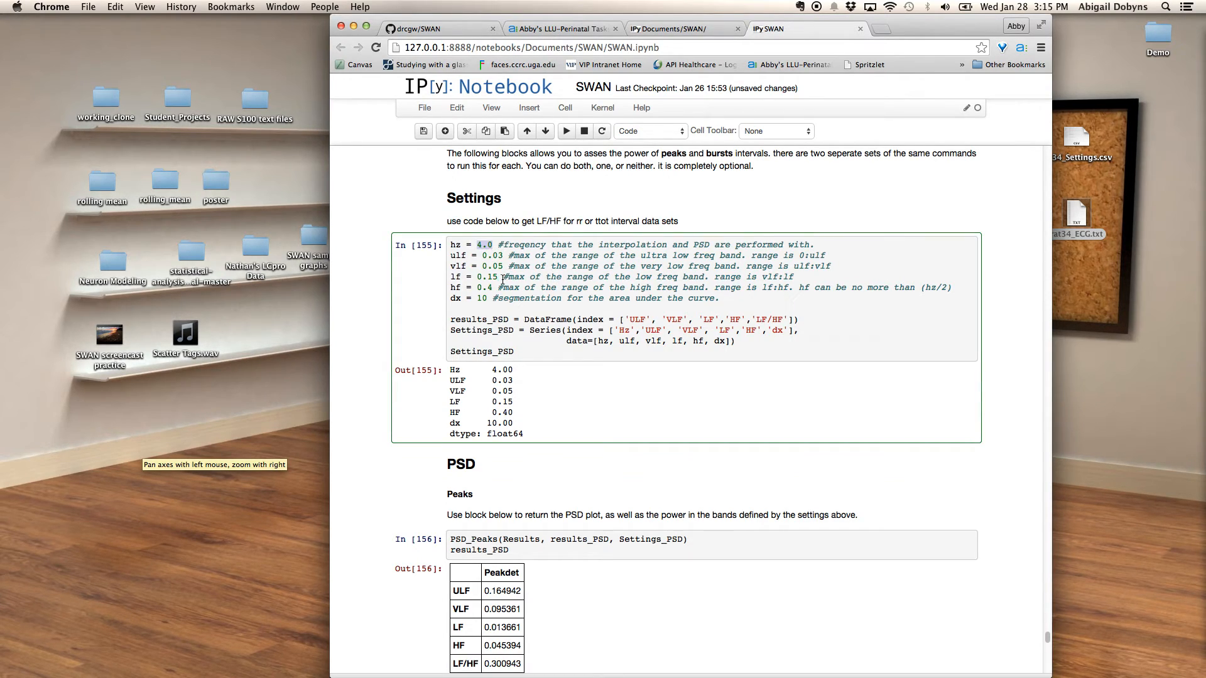
pyautogui.write('10.0')
pyautogui.press('BackSpace')
pyautogui.press('BackSpace')
pyautogui.press('BackSpace')
pyautogui.press('BackSpace')
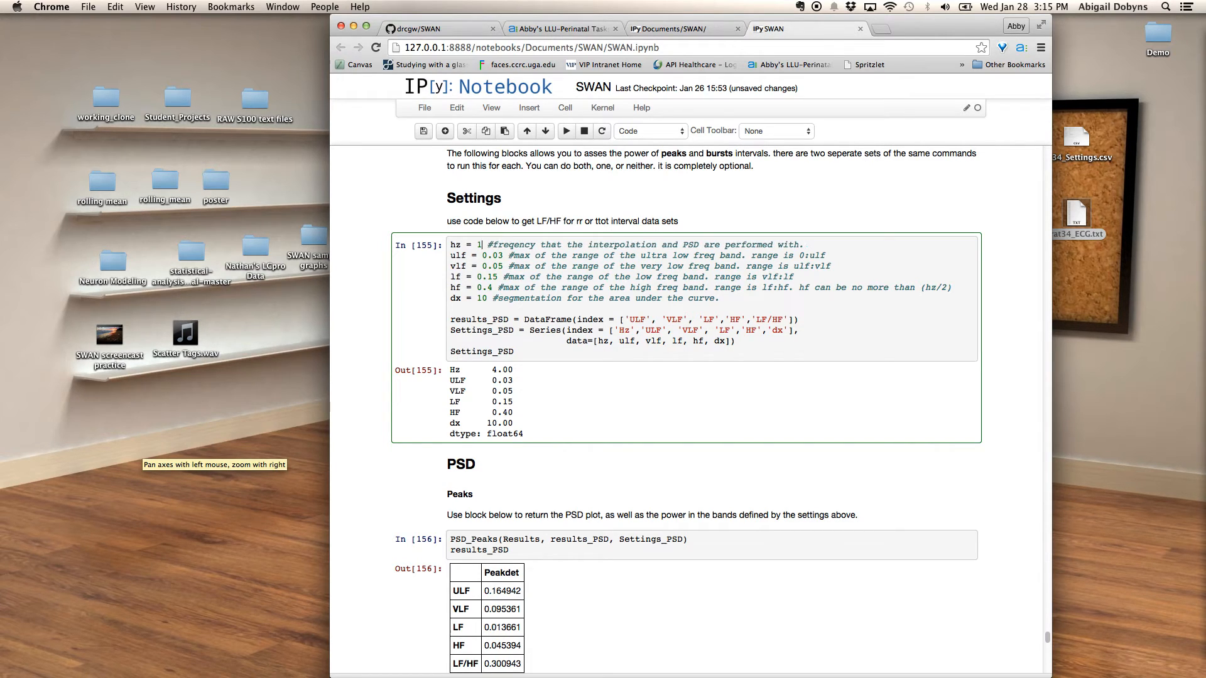
pyautogui.write('4.0')
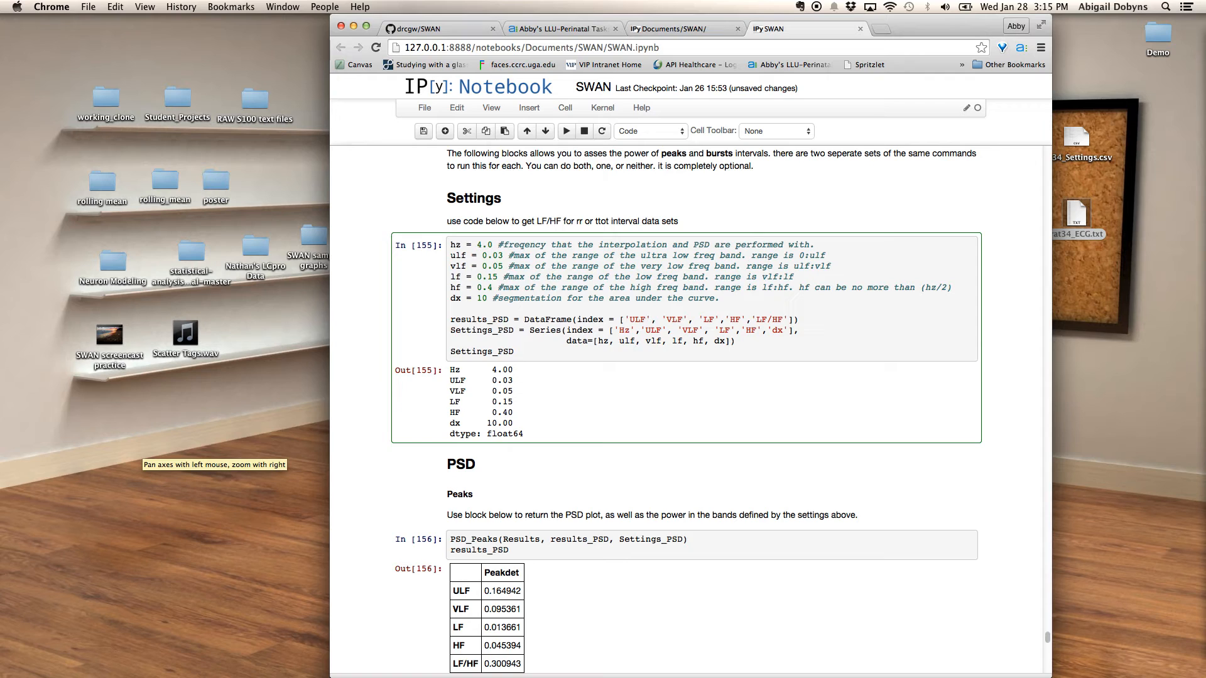
pyautogui.hotkey('shift', 'Return')
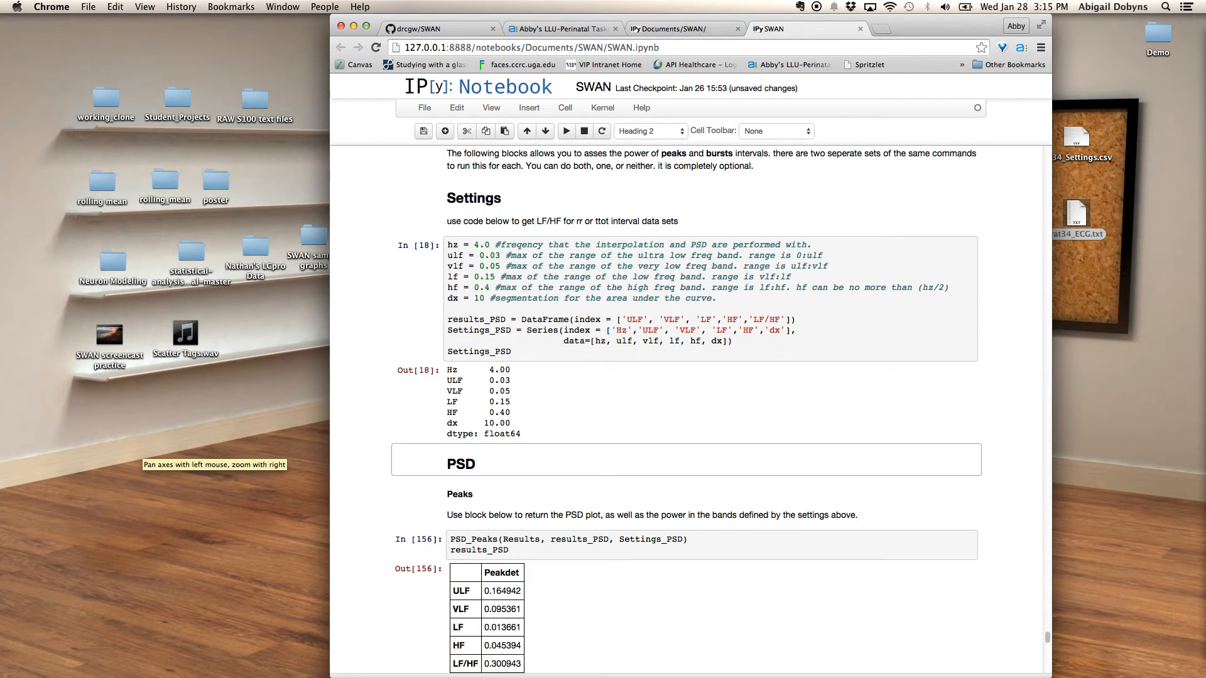
# Run the PSD_Peaks(Results, results_PSD, Settings_PSD) cell and close the resulting PSD-Peaks figure
pyautogui.scroll(-5, 628, 376)
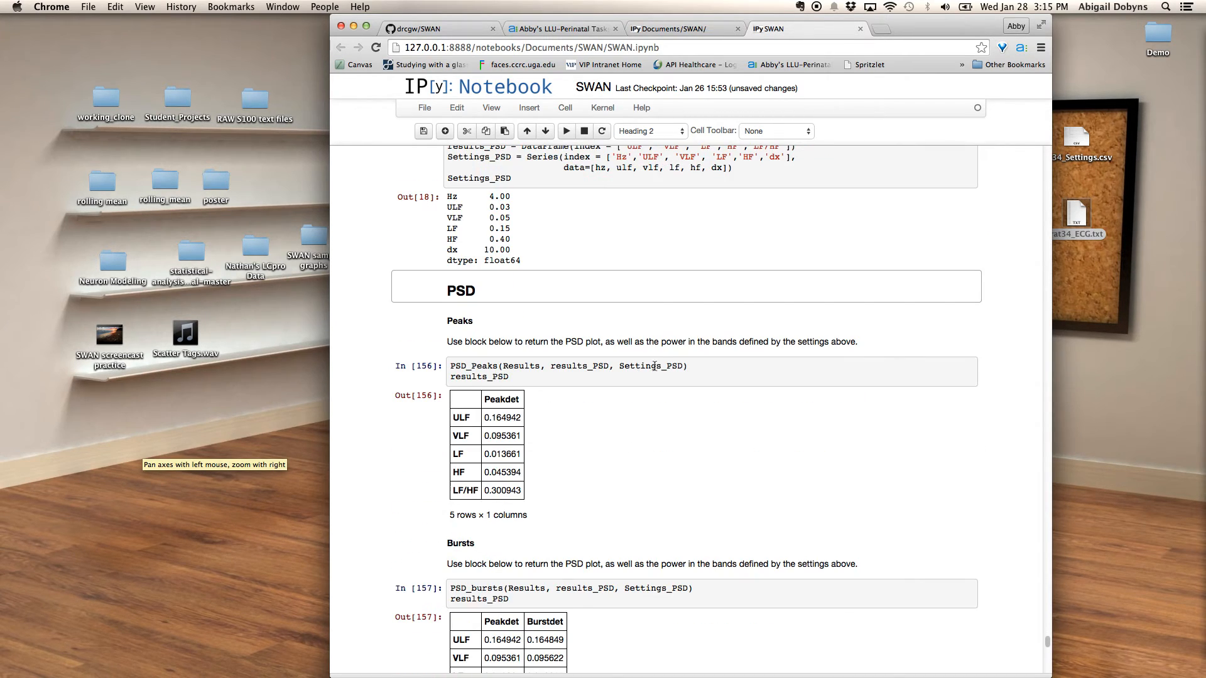
pyautogui.click(660, 382)
pyautogui.hotkey('shift', 'Return')
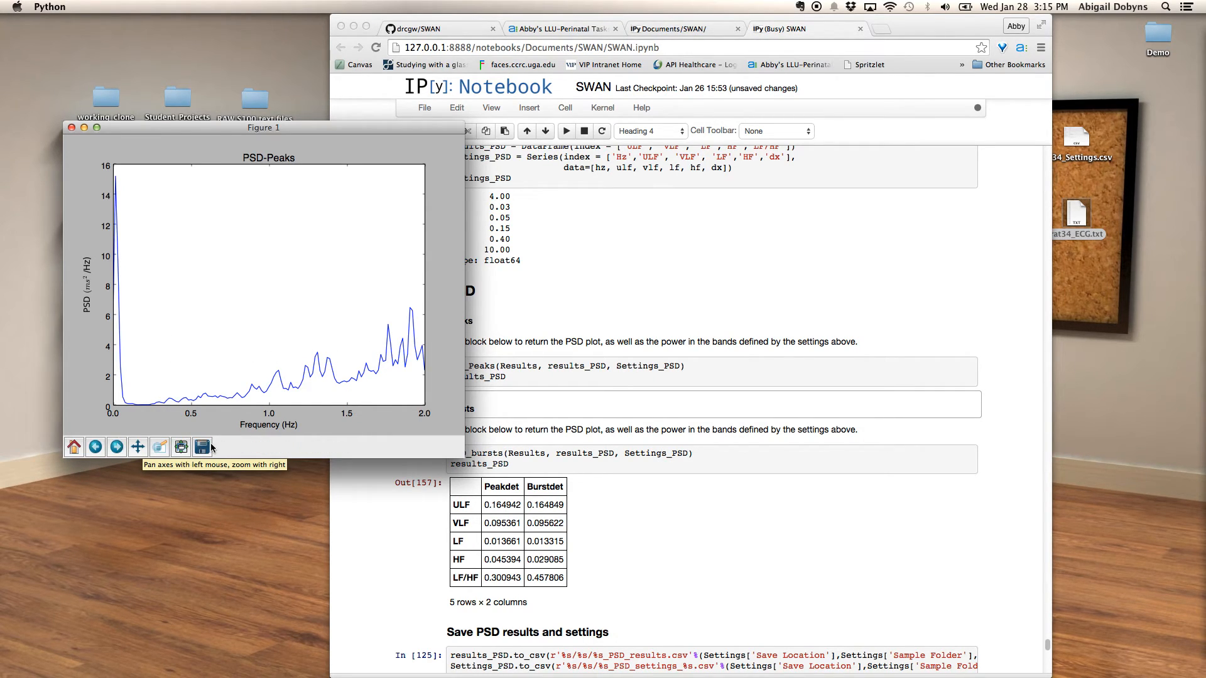
pyautogui.click(71, 127)
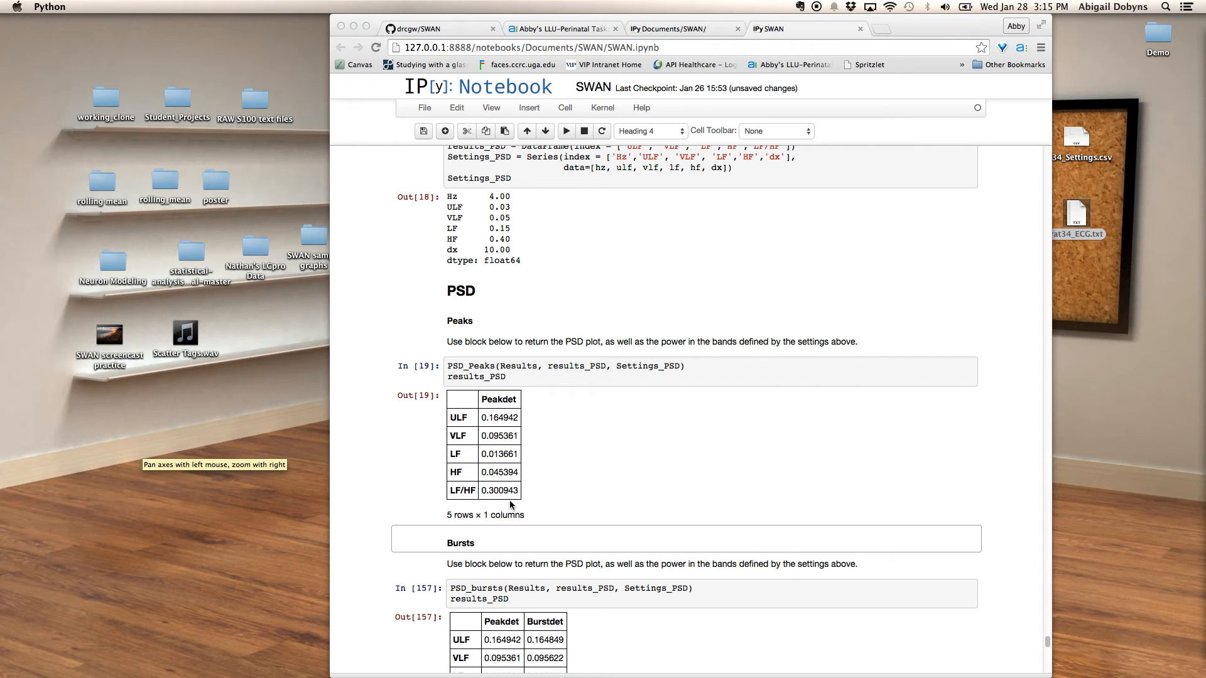
# Export the PSD results and settings to CSV files by running the cell under Save PSD results and settings
pyautogui.scroll(-5, 510, 499)
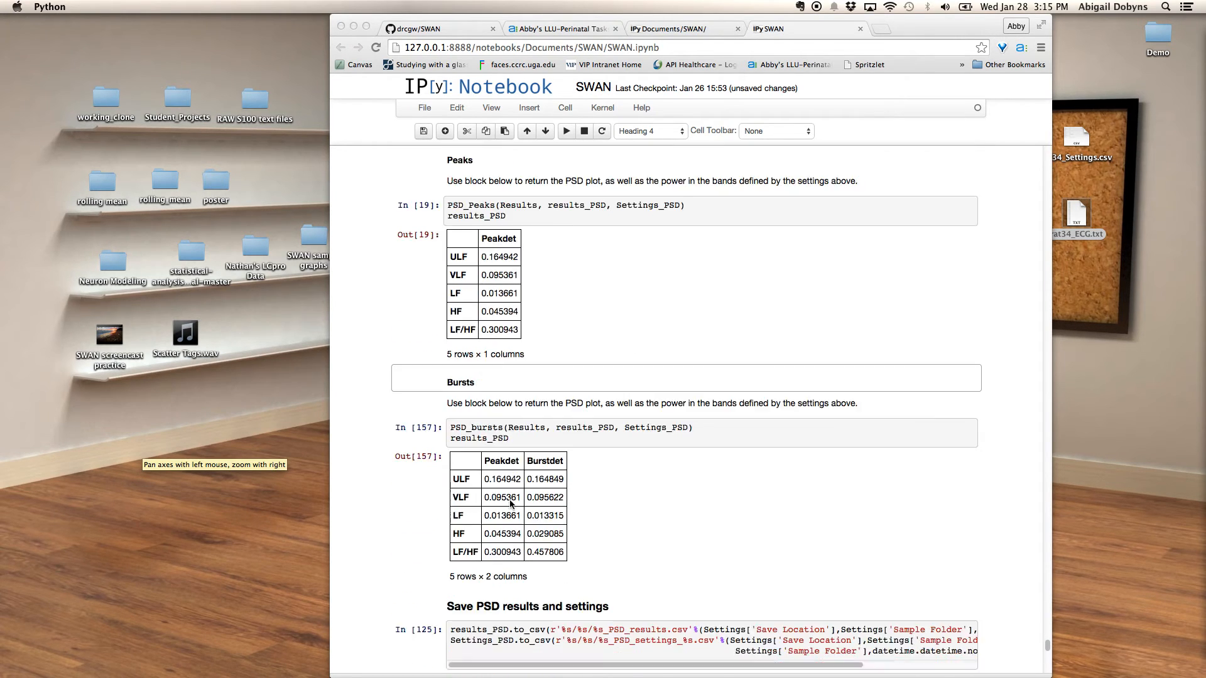
pyautogui.click(516, 472)
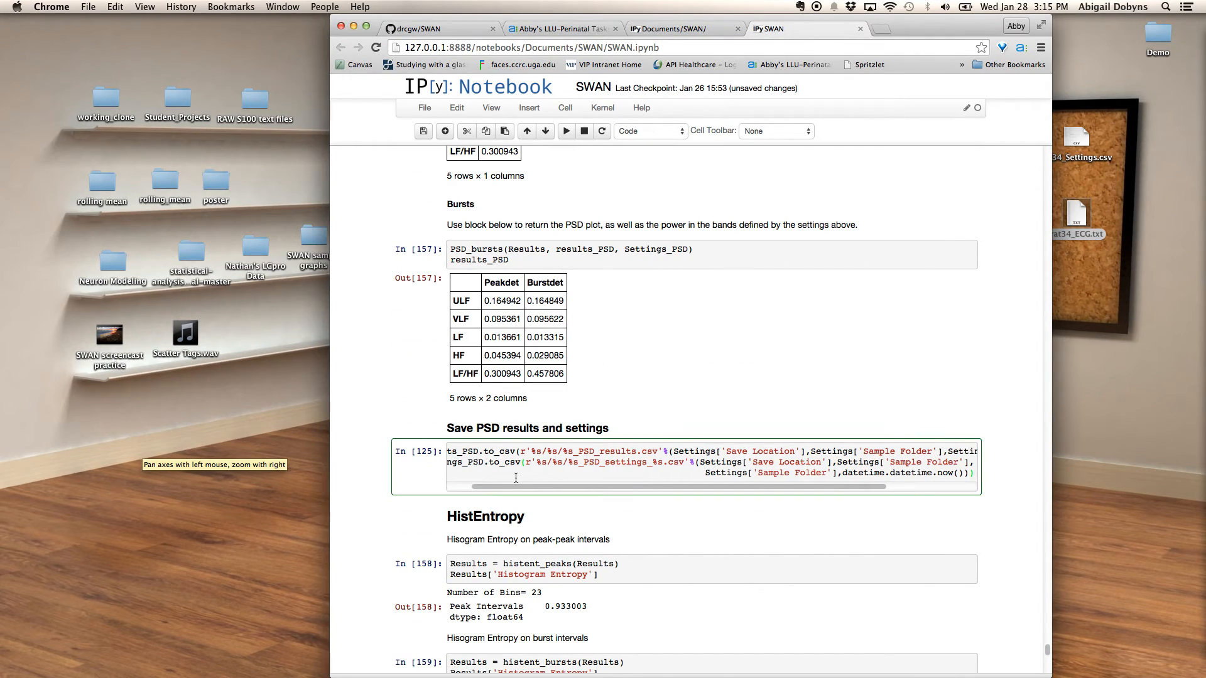
pyautogui.hotkey('shift', 'Return')
# Run the histent_peaks(Results) cell for the peak-peak interval entropy and close the Peak Interval Histogram figure
pyautogui.scroll(-4, 517, 482)
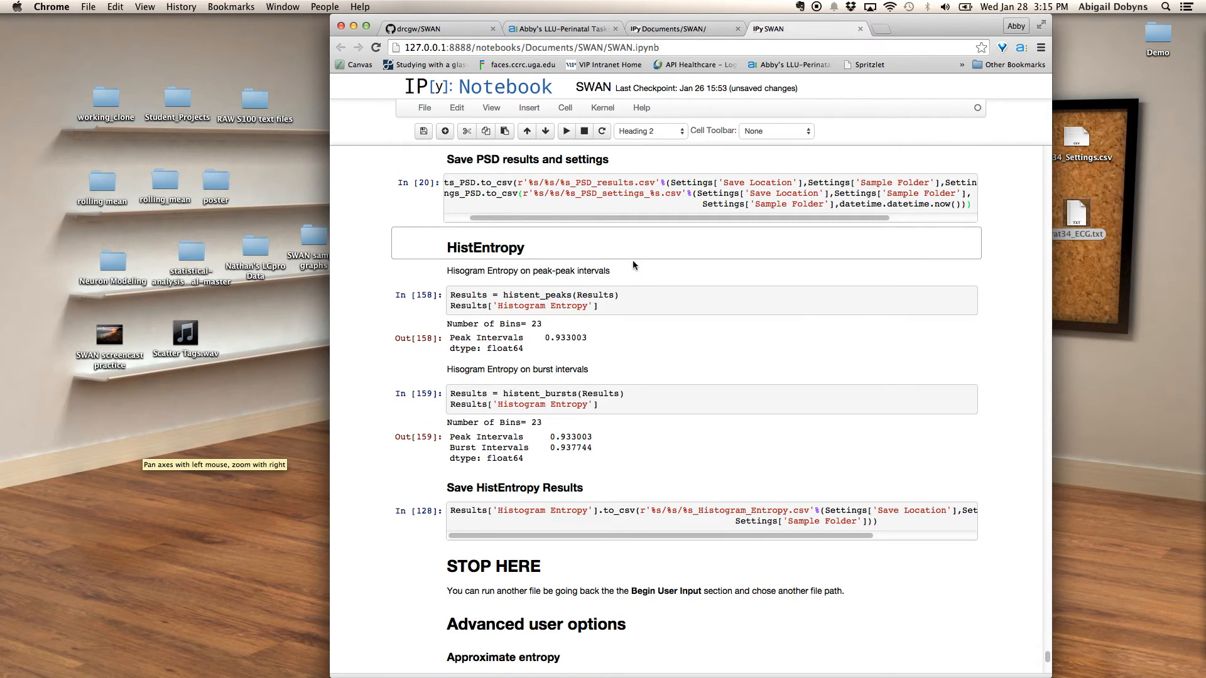
pyautogui.click(649, 307)
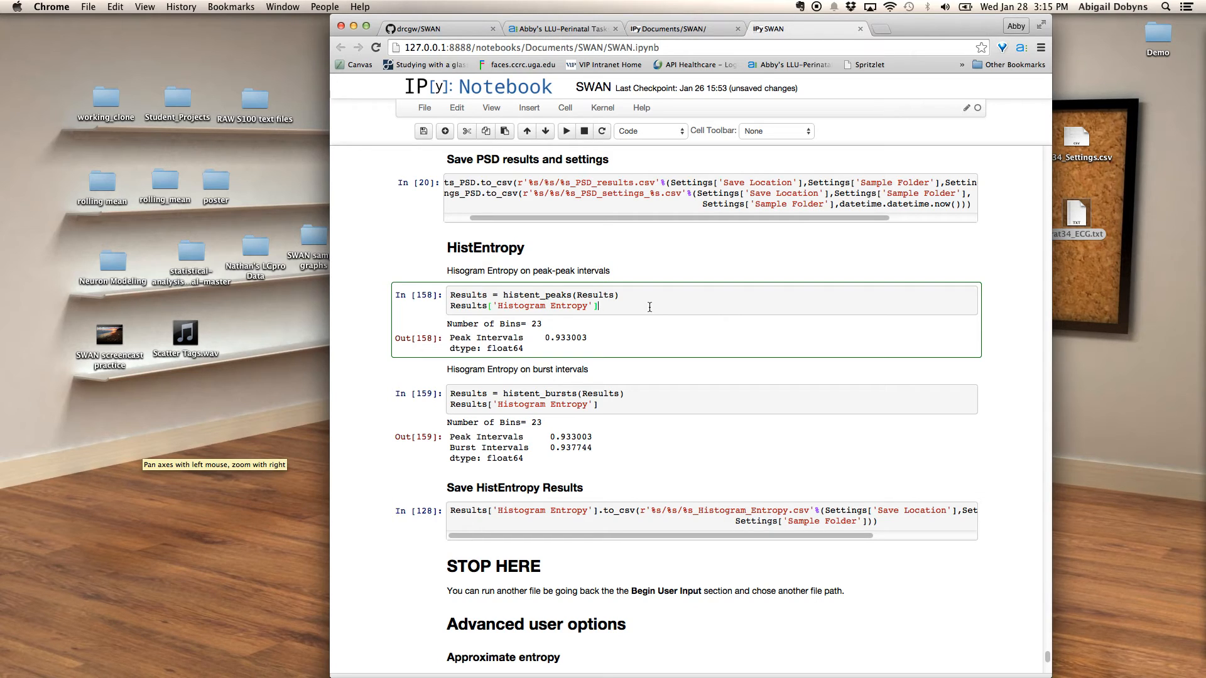
pyautogui.hotkey('shift', 'Return')
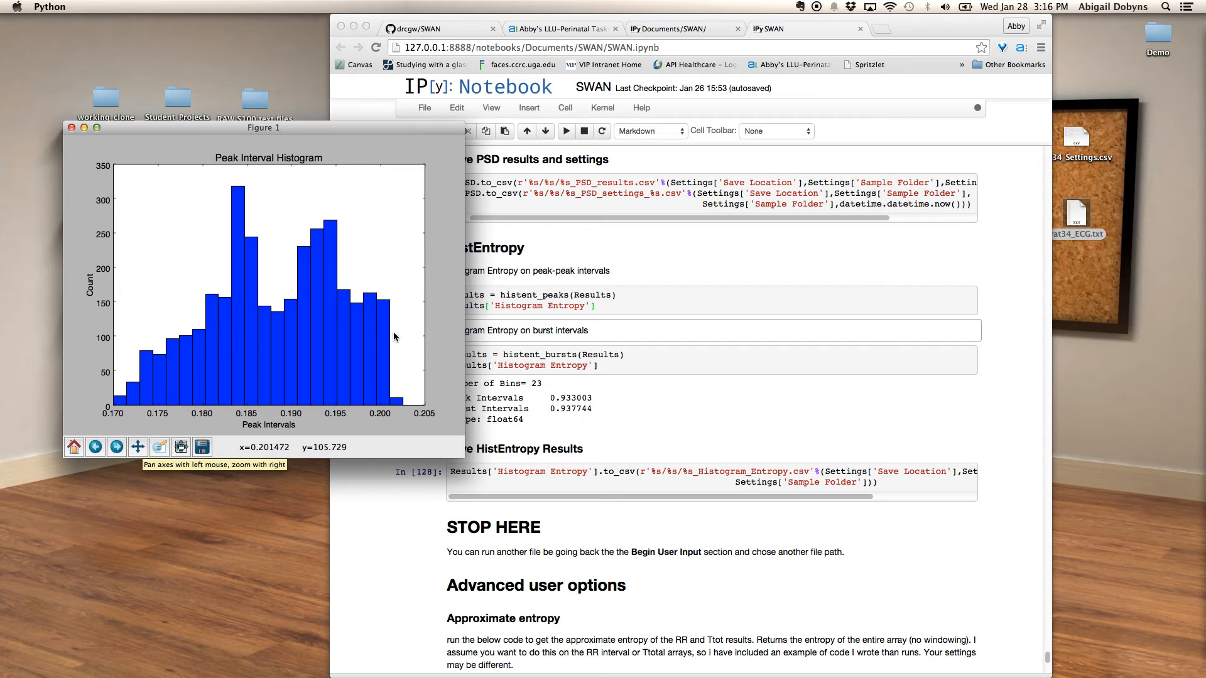
pyautogui.click(72, 128)
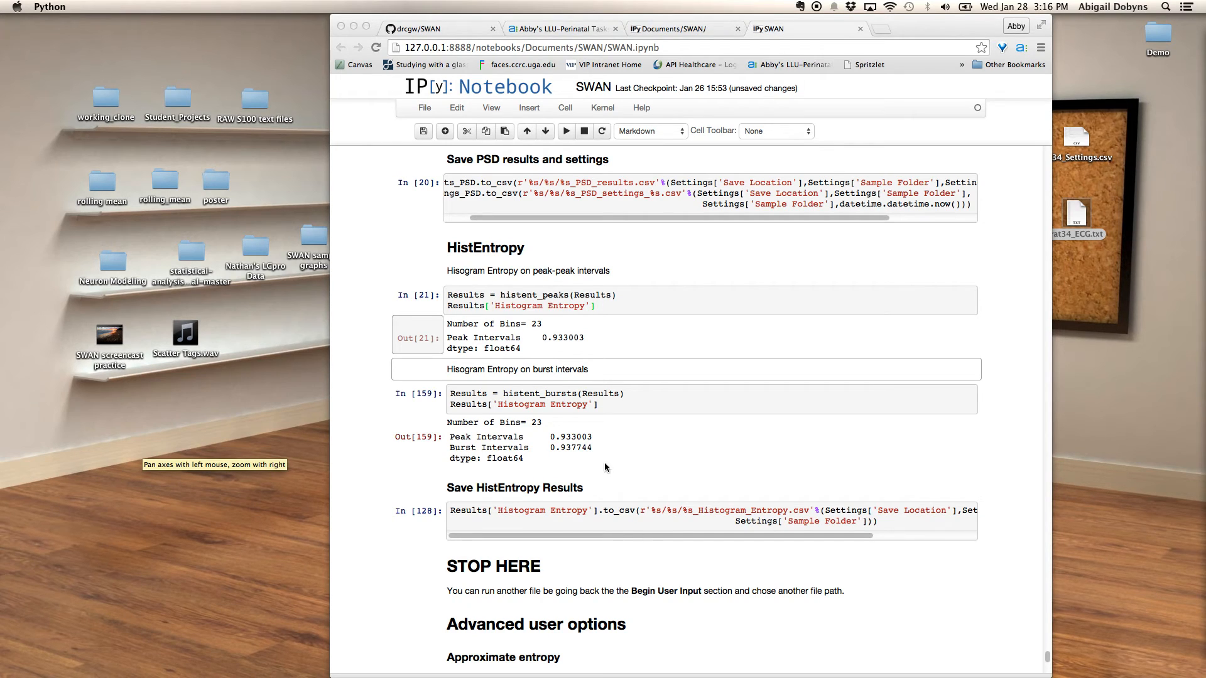
# Run the Save HistEntropy Results cell to export the histogram entropy as CSV, and save the notebook
pyautogui.click(616, 416)
pyautogui.click(609, 517)
pyautogui.hotkey('shift', 'Return')
pyautogui.scroll(-3, 519, 501)
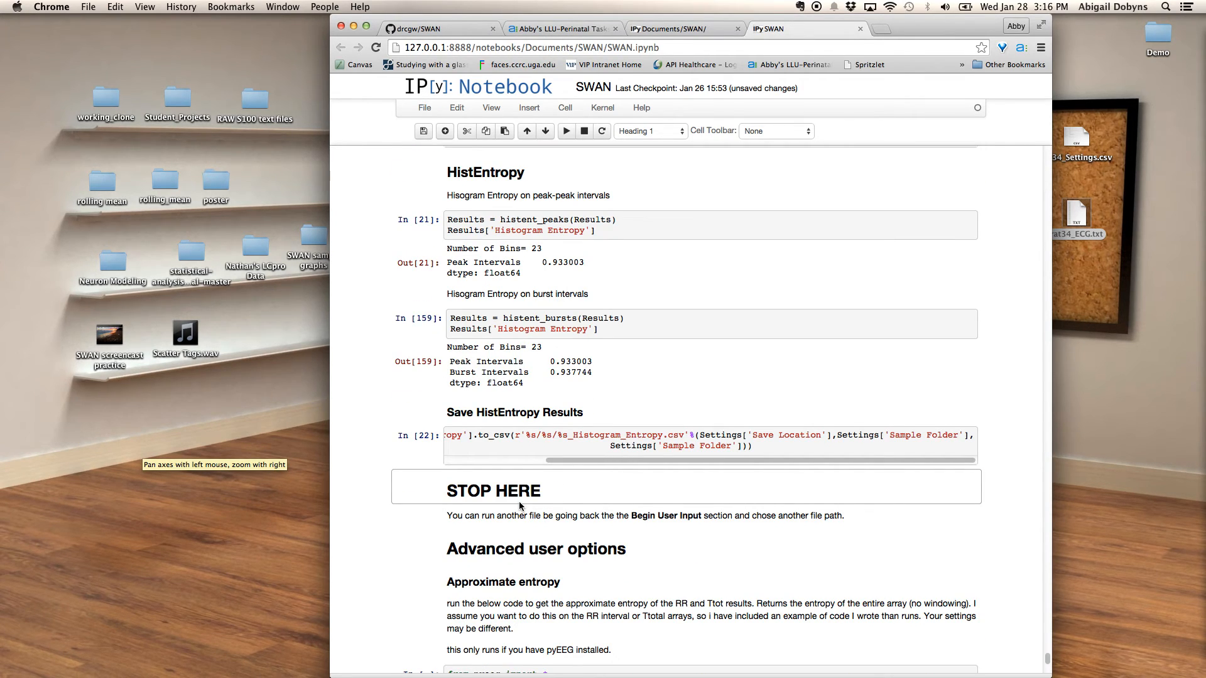
pyautogui.scroll(-1, 519, 505)
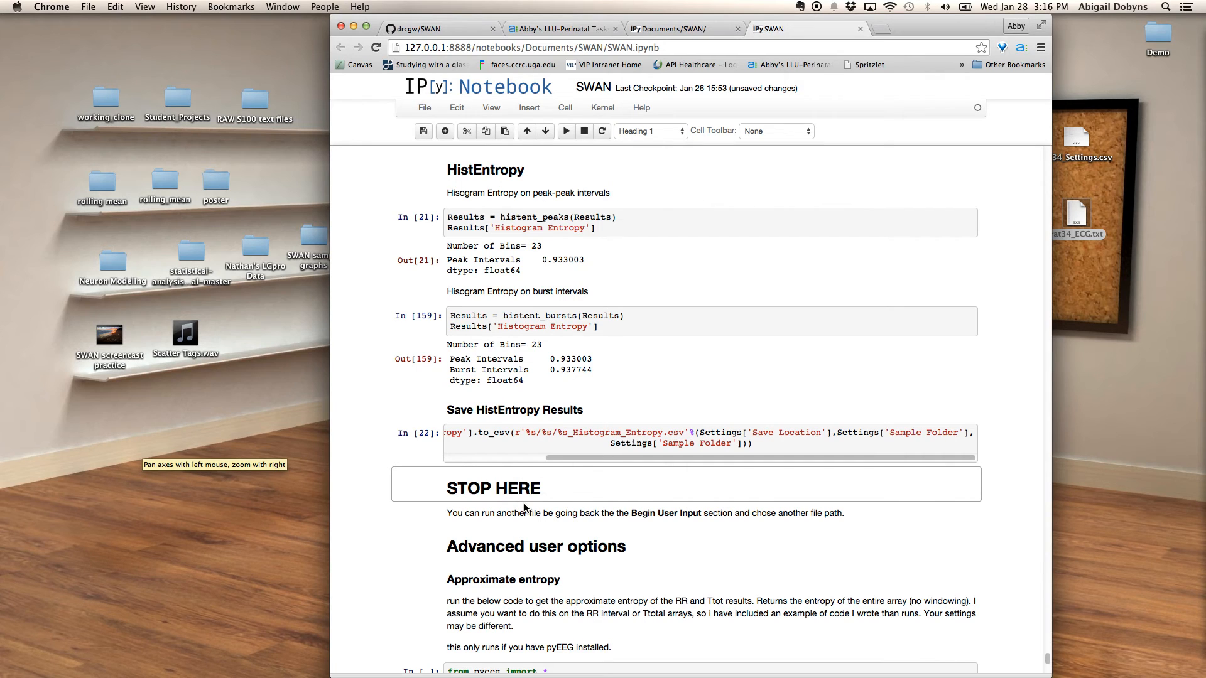
pyautogui.click(424, 133)
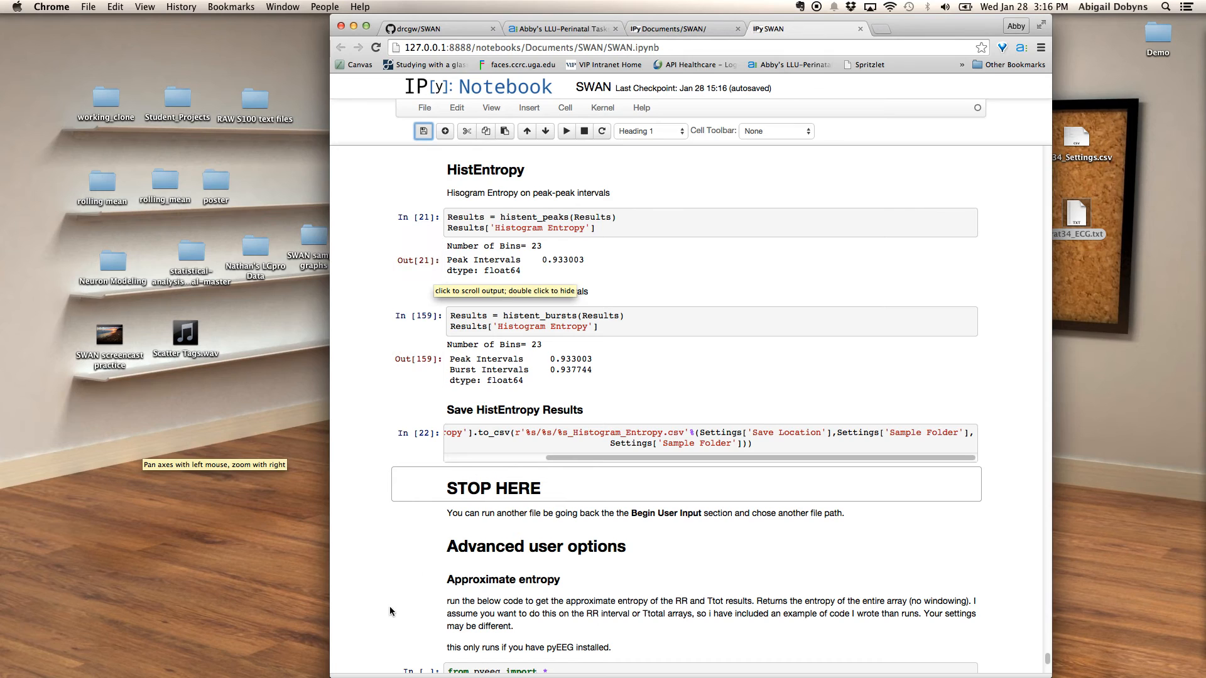
# Look over the Advanced user options and Blank Code block sections, and save the notebook again
pyautogui.scroll(-1, 389, 605)
pyautogui.scroll(-5, 393, 553)
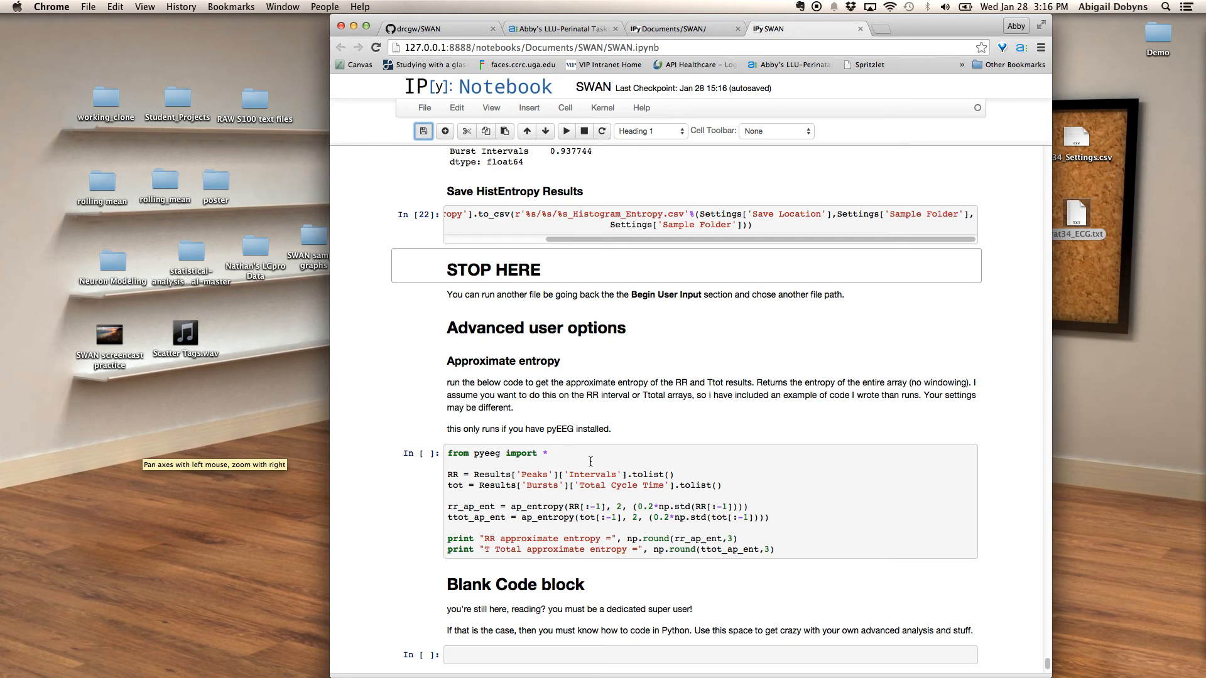
pyautogui.scroll(-1, 572, 515)
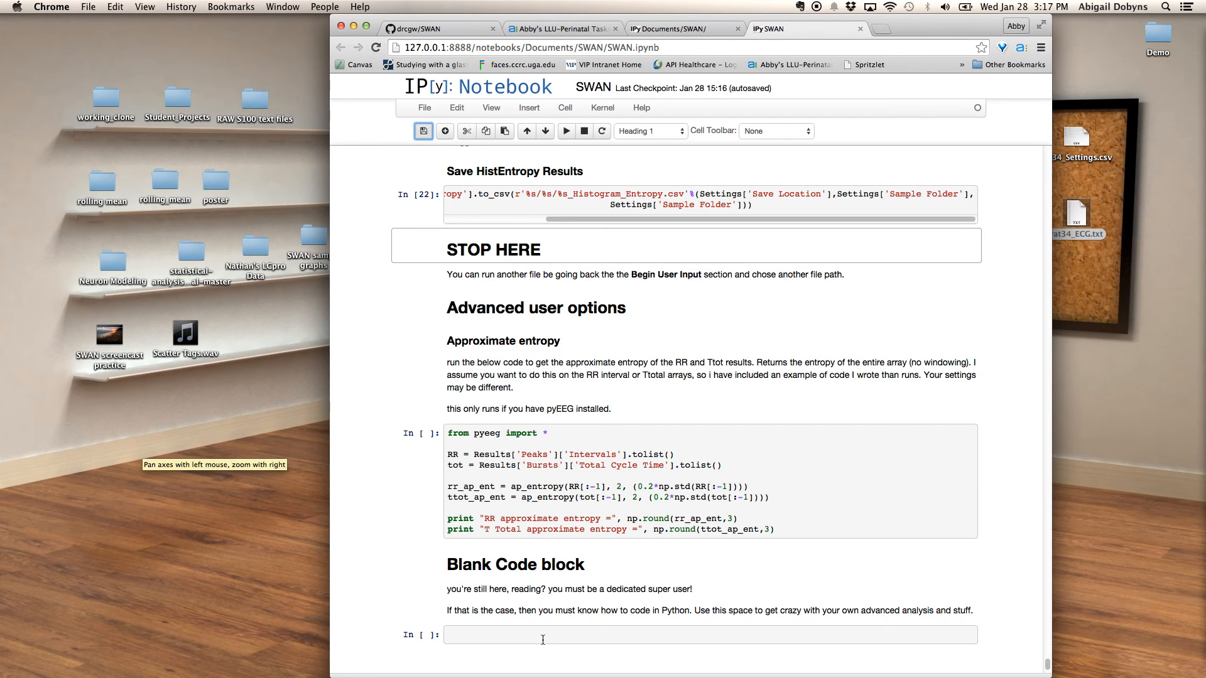
pyautogui.scroll(3, 545, 641)
pyautogui.scroll(1, 544, 637)
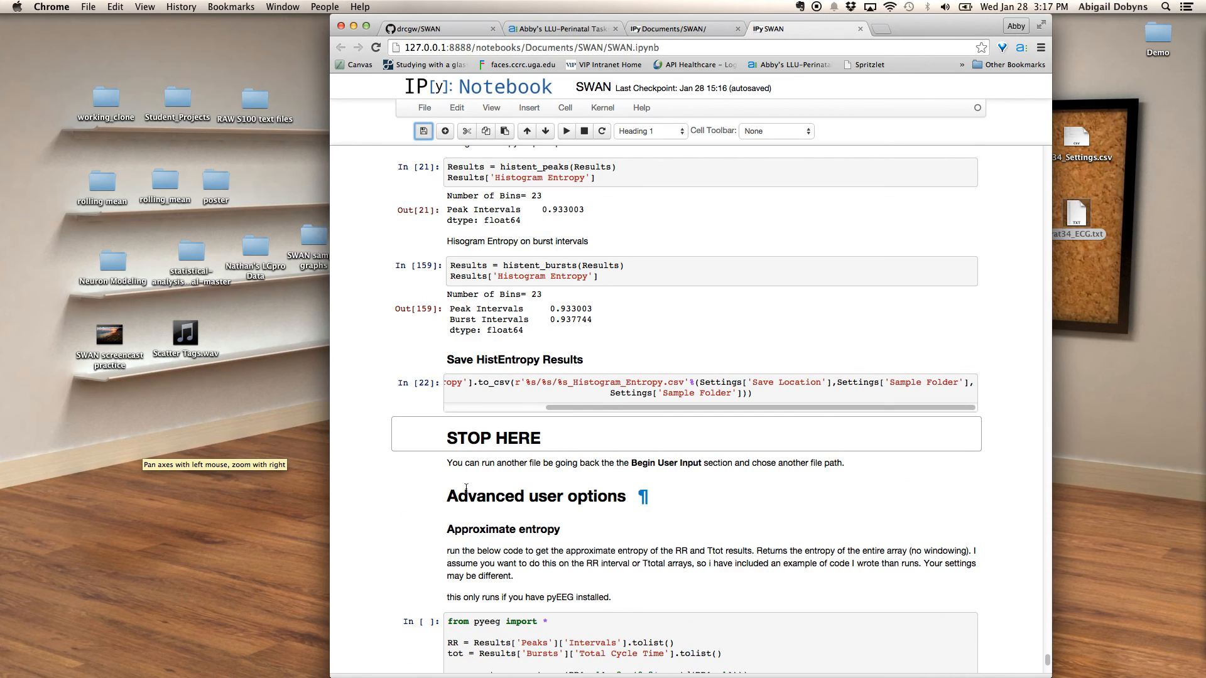
pyautogui.click(423, 131)
# Switch to the Terminal, interrupt the running IPython Notebook server and answer y to shut it down
pyautogui.moveTo(1202, 561)
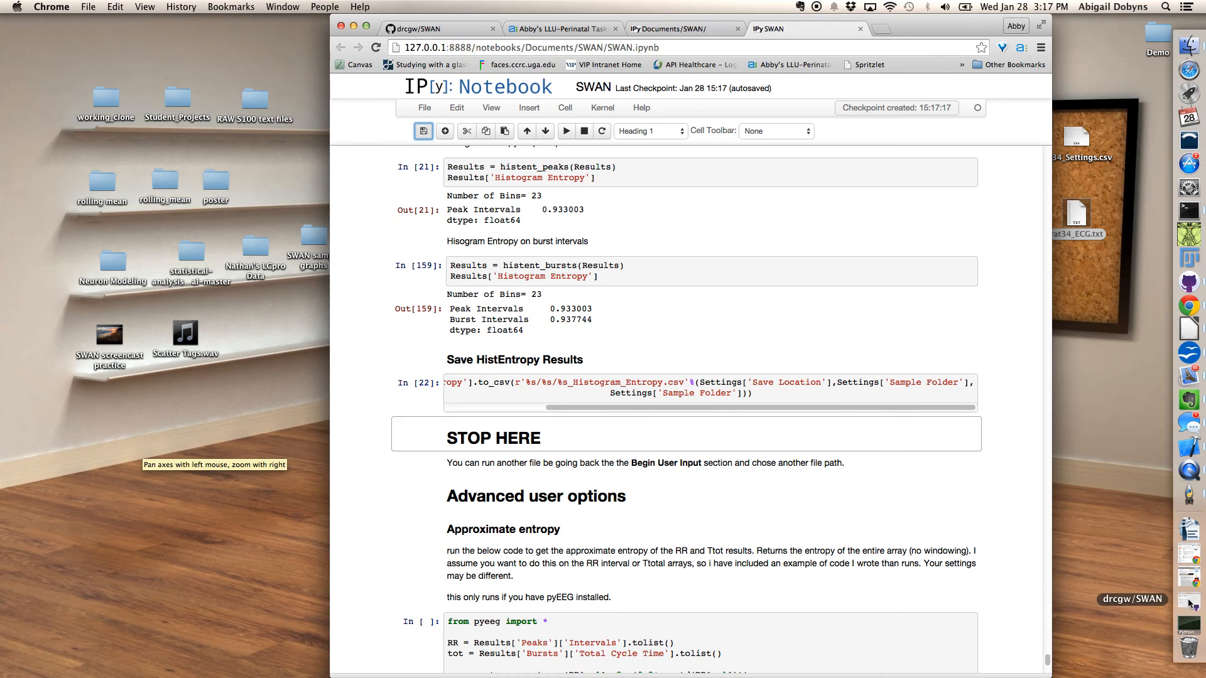
pyautogui.click(1189, 624)
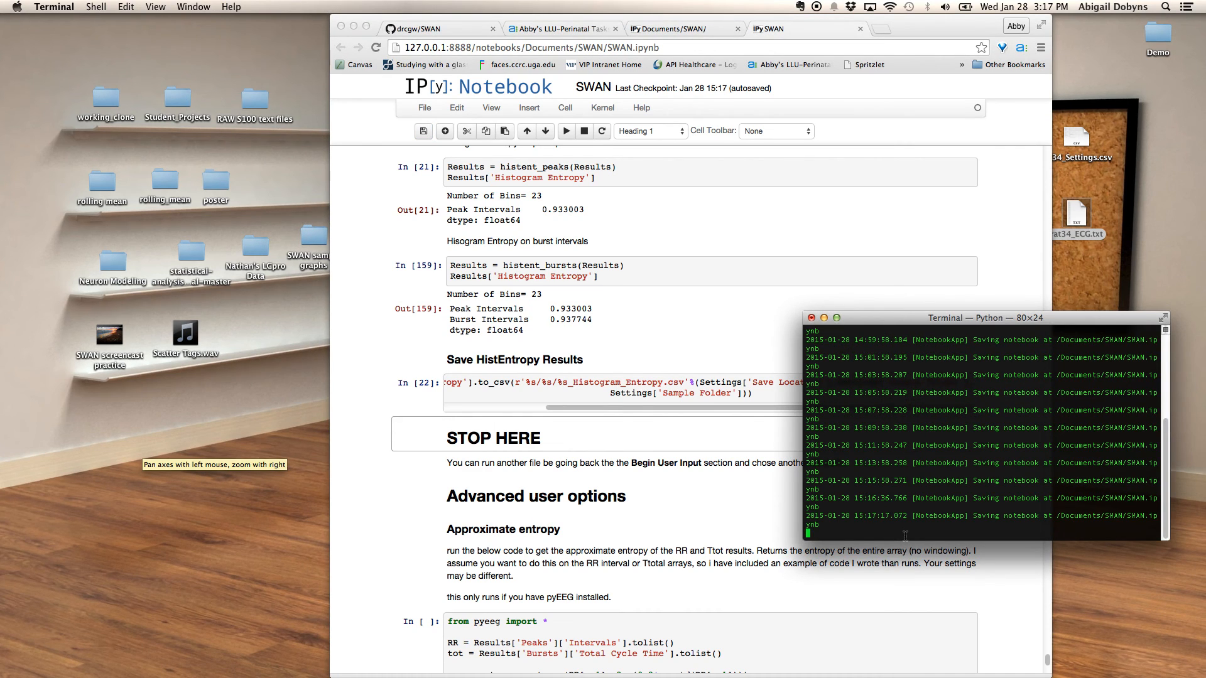
pyautogui.hotkey('ctrl', 'c')
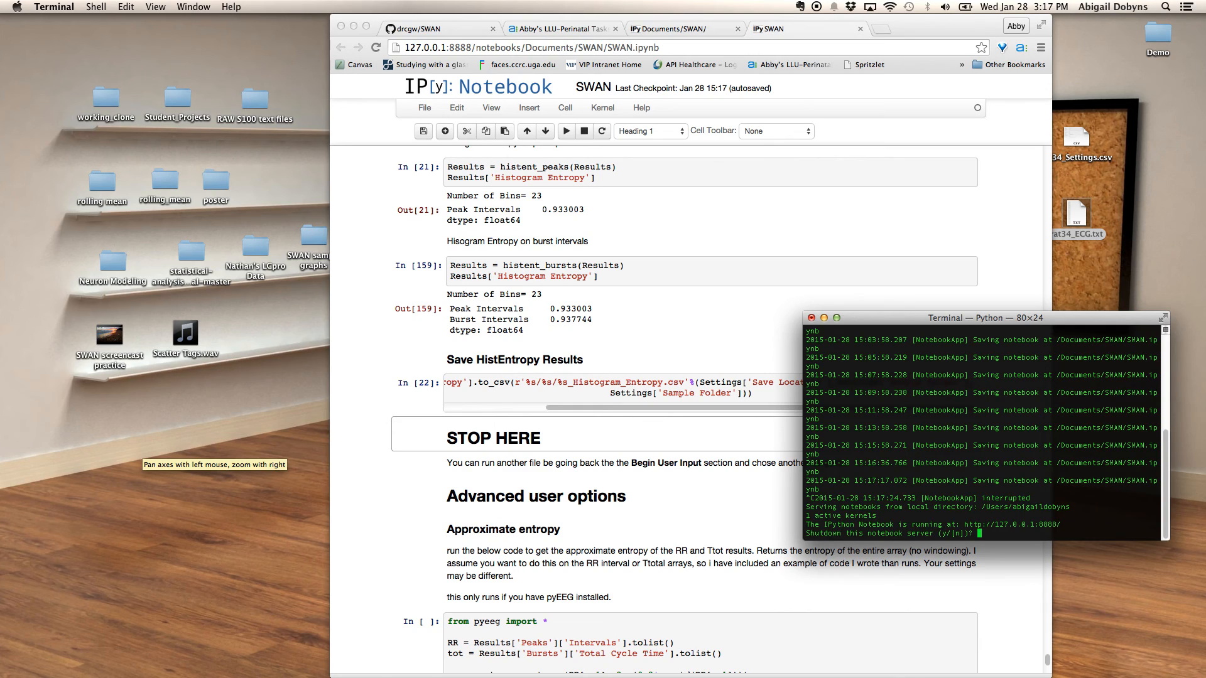
pyautogui.write('y')
pyautogui.press('Return')
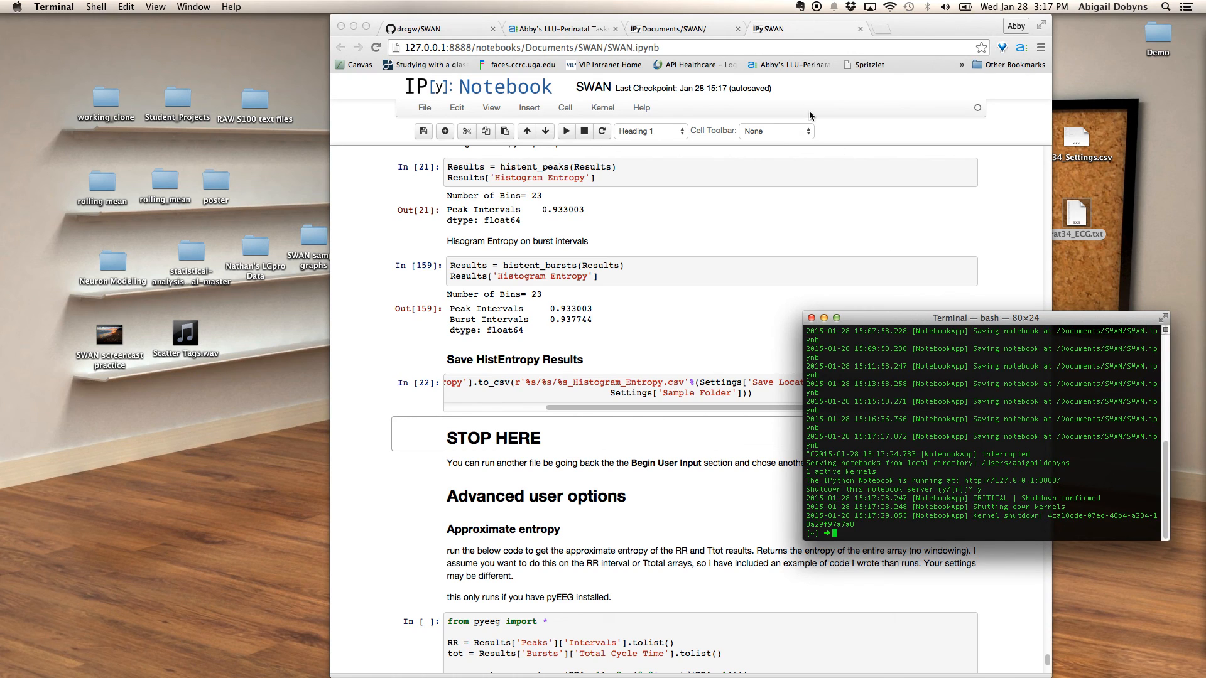
# Close the two IPython notebook browser tabs and place the SWAN GitHub repository page beside the Terminal window
pyautogui.click(860, 28)
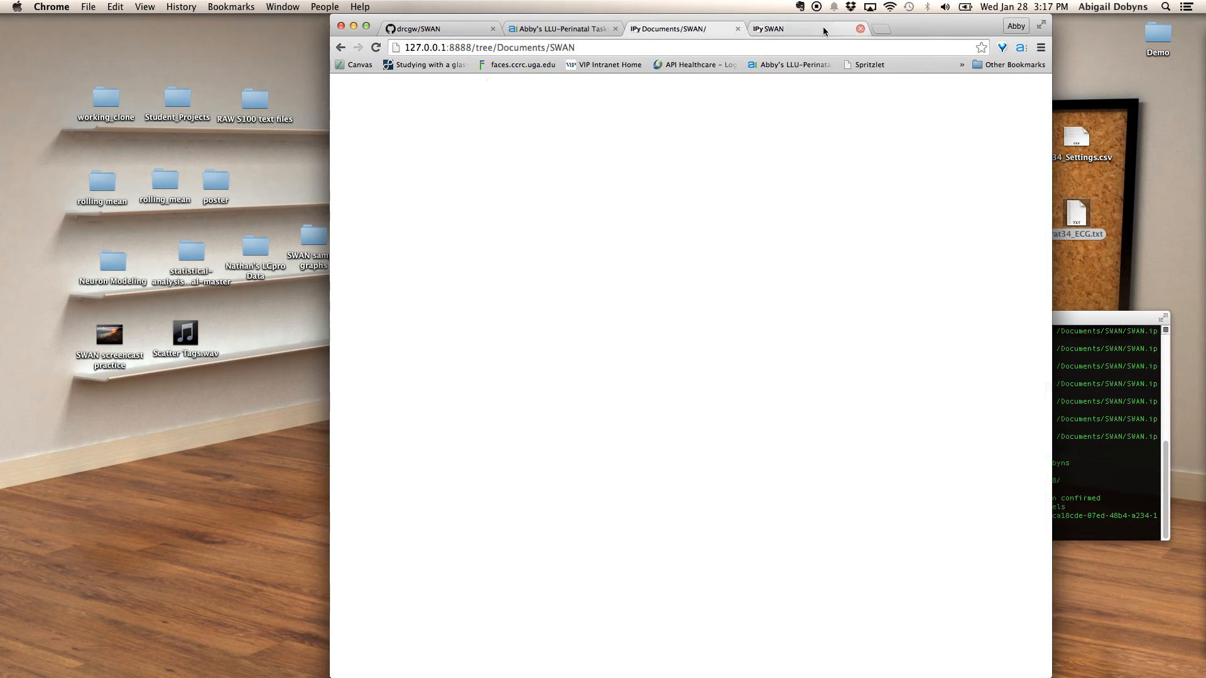
pyautogui.click(737, 29)
pyautogui.click(461, 27)
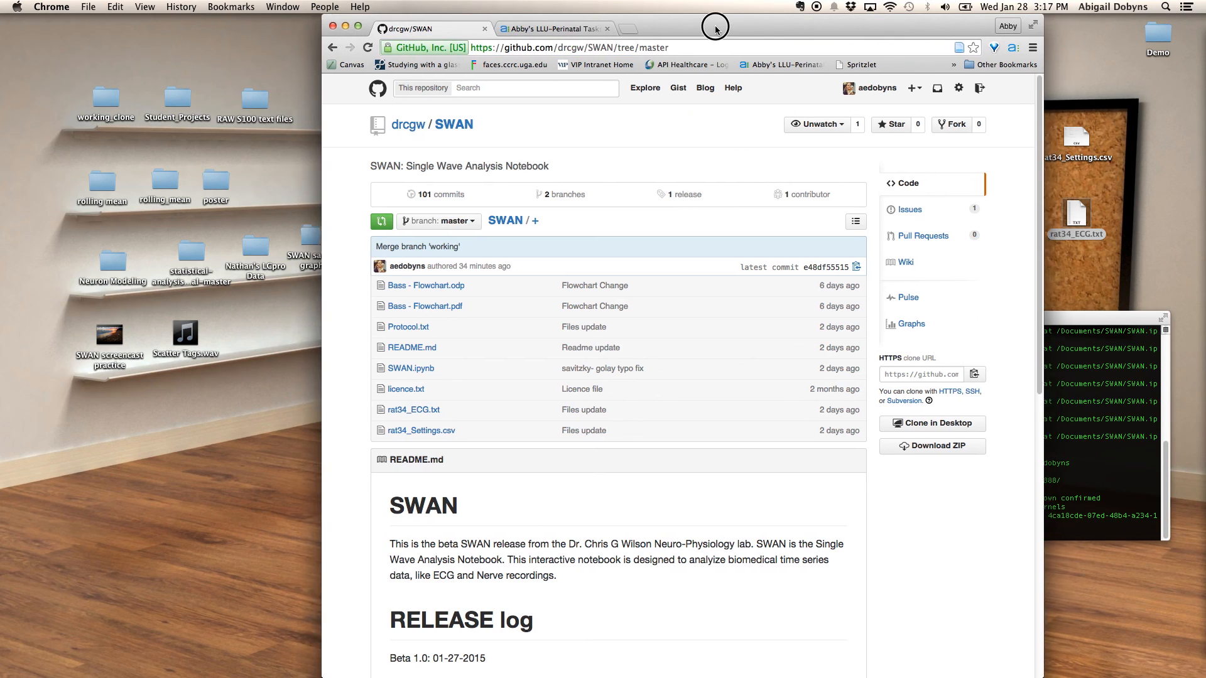
pyautogui.moveTo(721, 27); pyautogui.dragTo(472, 28)
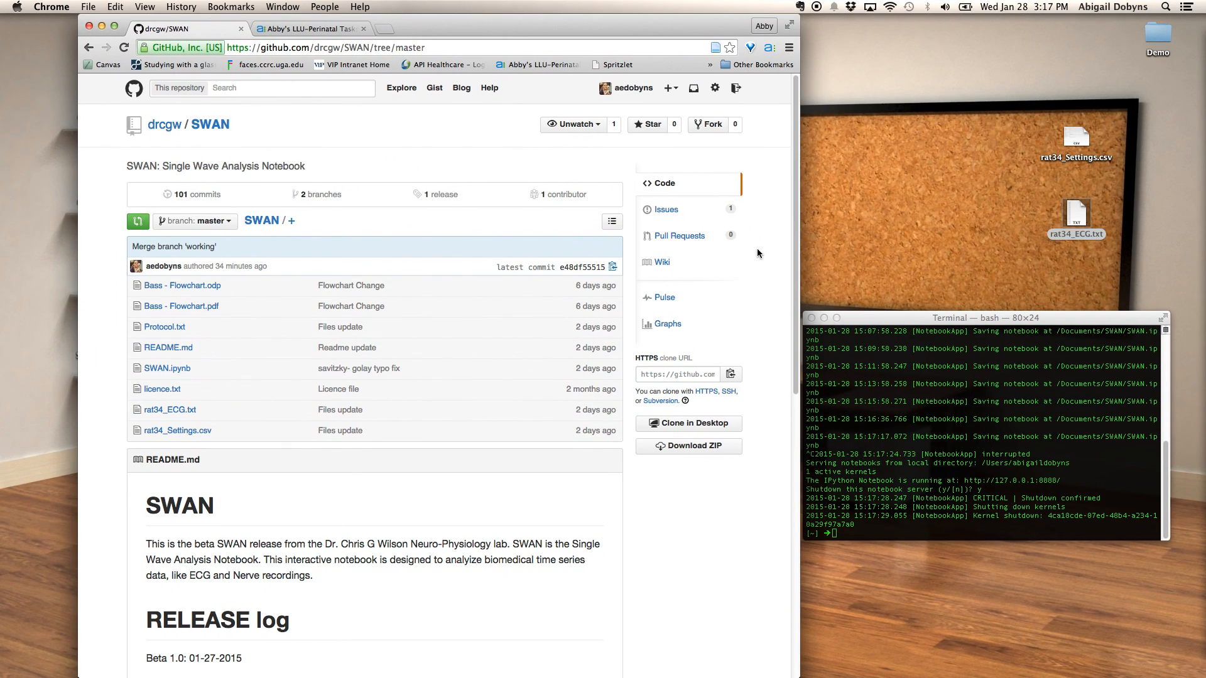